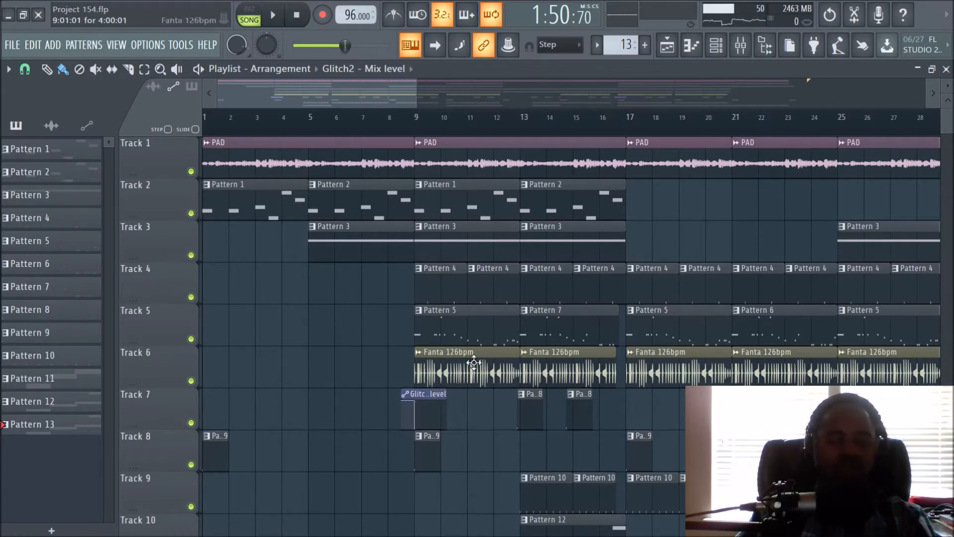
# - Inspect the Glitch2 effect loaded on the Master mixer track, close its window and return to the playlist
pyautogui.click(741, 55)
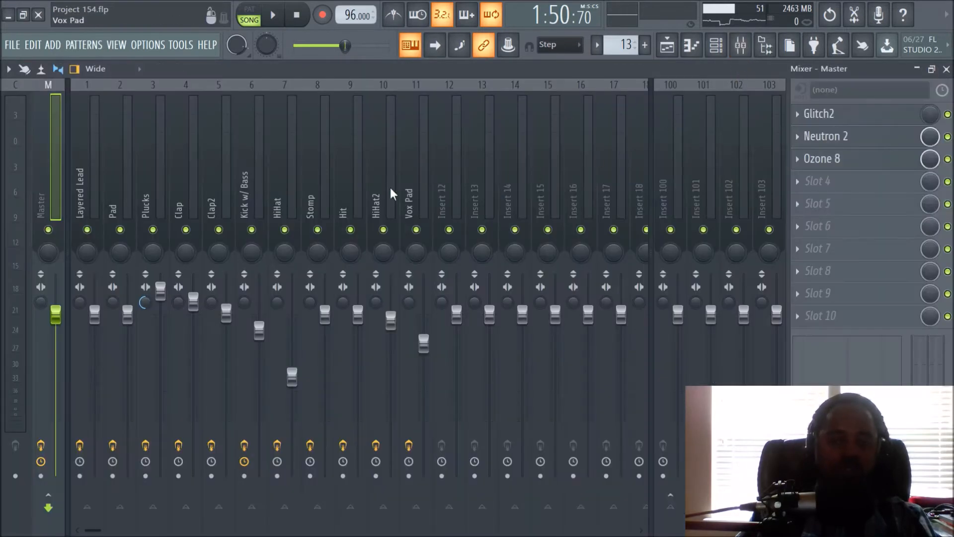
pyautogui.click(835, 114)
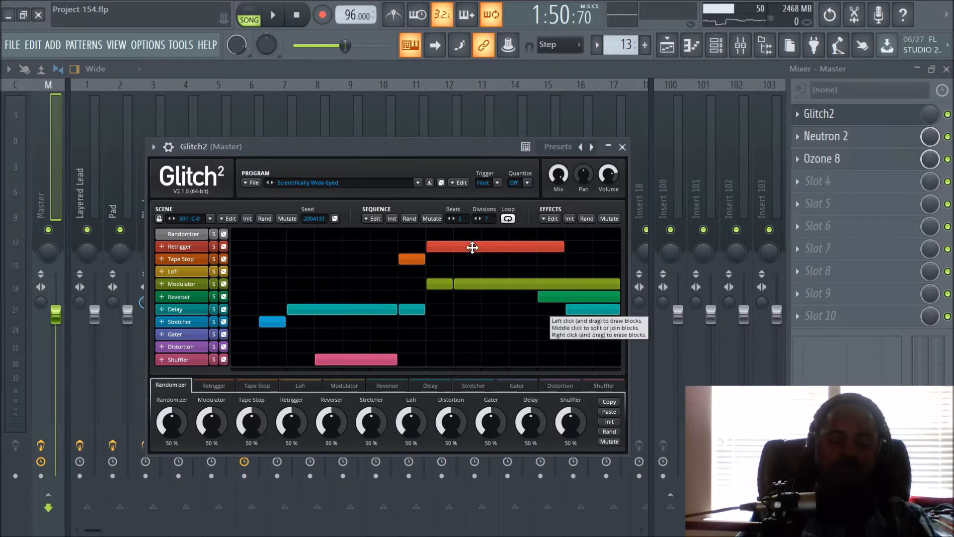
pyautogui.click(622, 147)
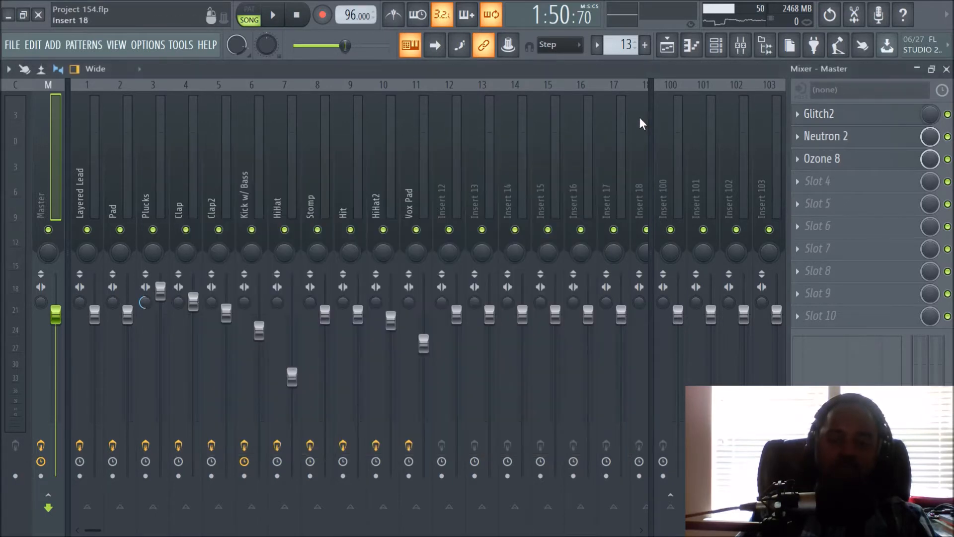
pyautogui.click(667, 46)
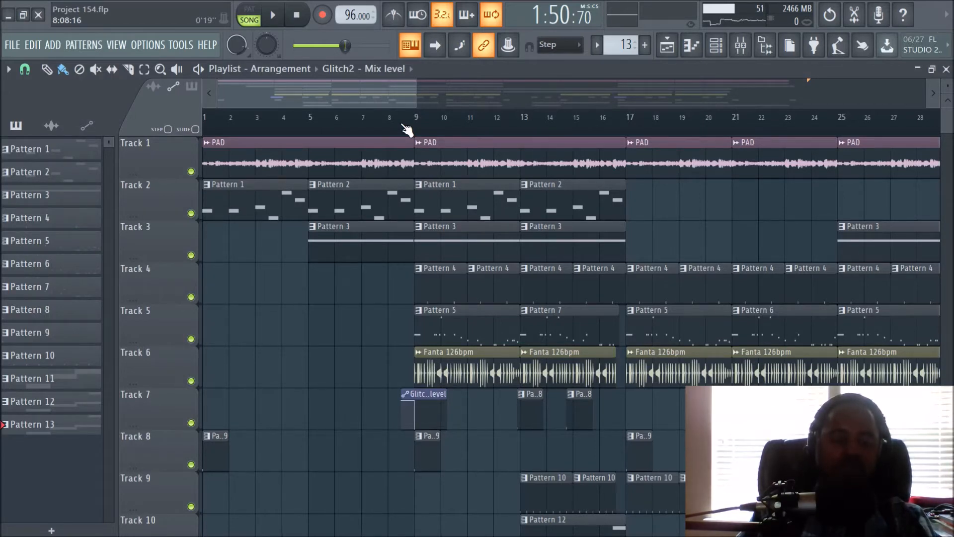
# - Bring the arrangement's opening bars into view and play the song from the start
pyautogui.scroll(2, 406, 130)
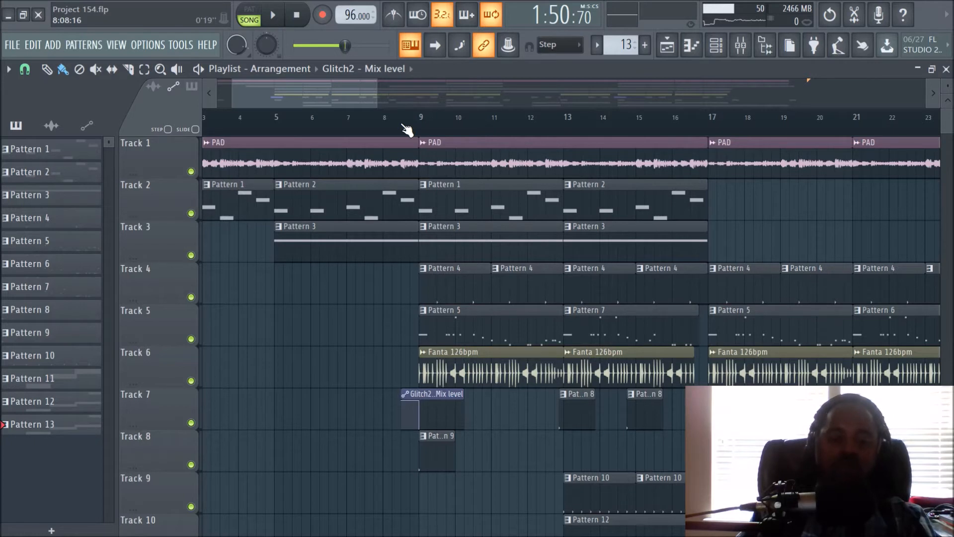
pyautogui.scroll(-1, 406, 130)
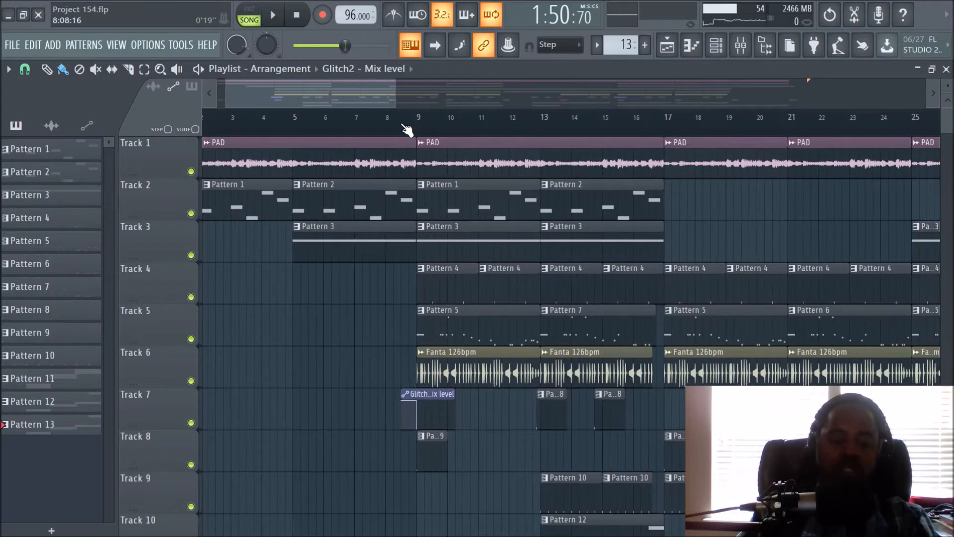
pyautogui.moveTo(323, 85); pyautogui.dragTo(300, 95)
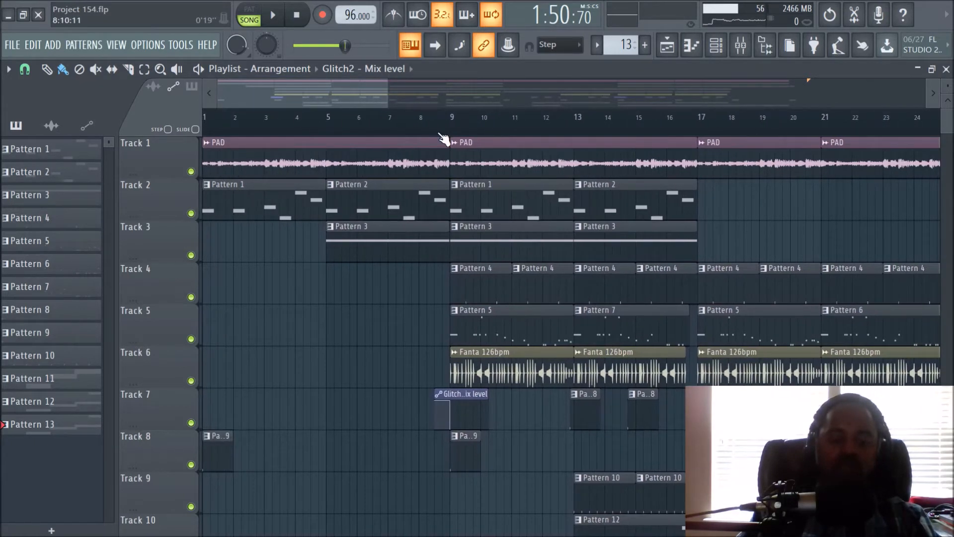
pyautogui.scroll(2, 446, 142)
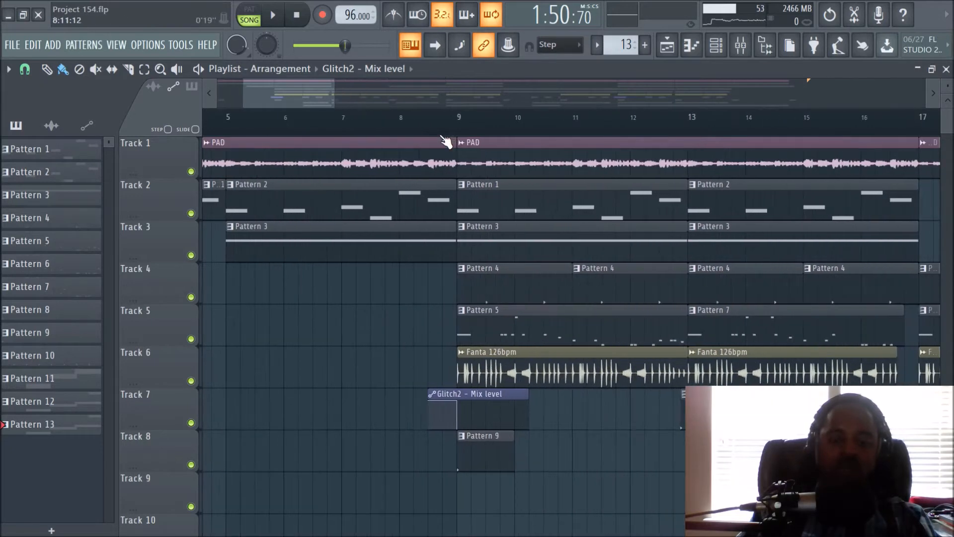
pyautogui.moveTo(302, 93); pyautogui.dragTo(277, 93)
pyautogui.click(287, 24)
pyautogui.click(309, 25)
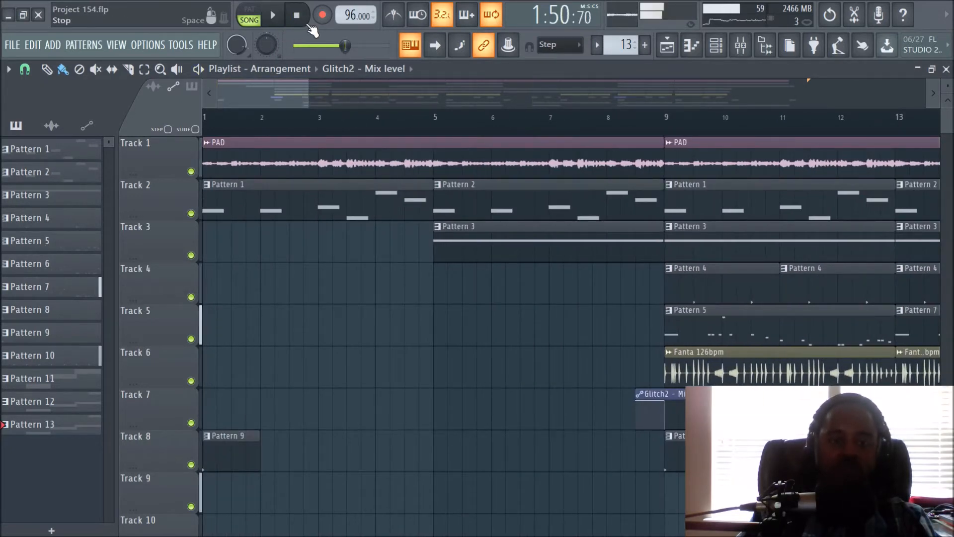
pyautogui.click(273, 14)
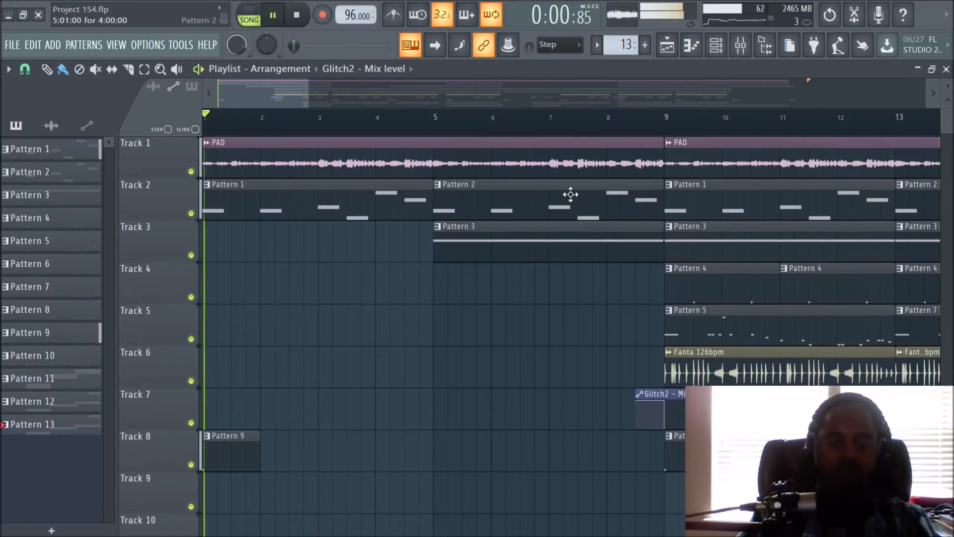
# - Check the Master track's levels in the mixer during playback, and stop the song after bar 9 in the playlist
pyautogui.scroll(-4, 512, 123)
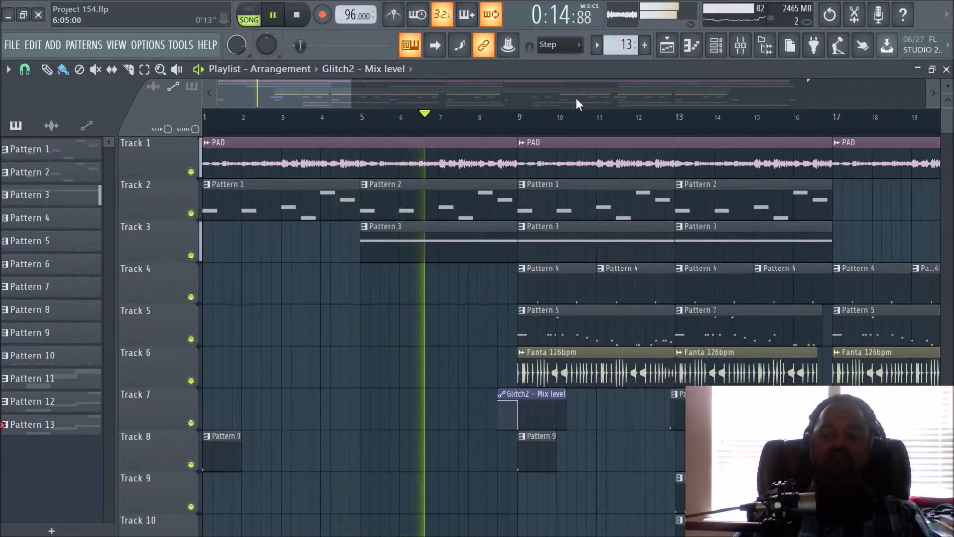
pyautogui.click(740, 45)
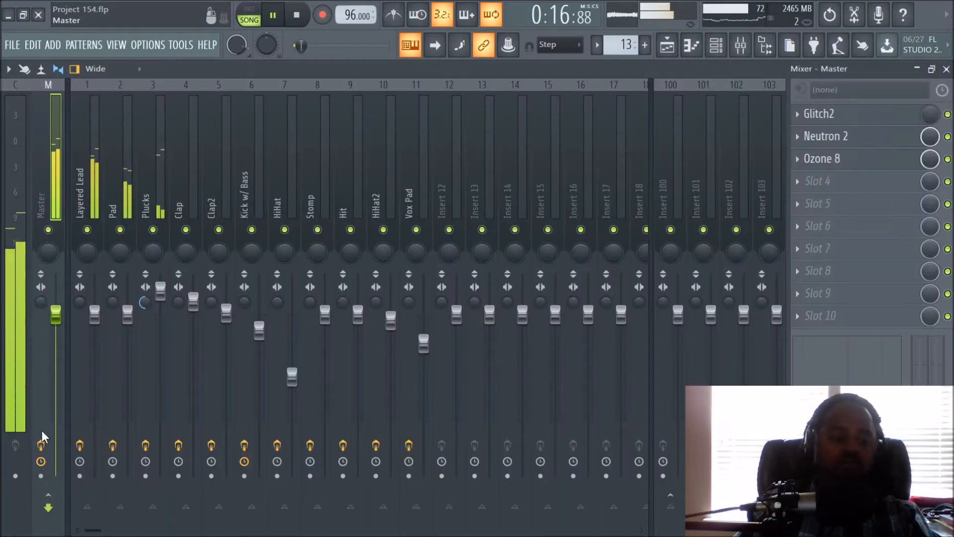
pyautogui.click(667, 45)
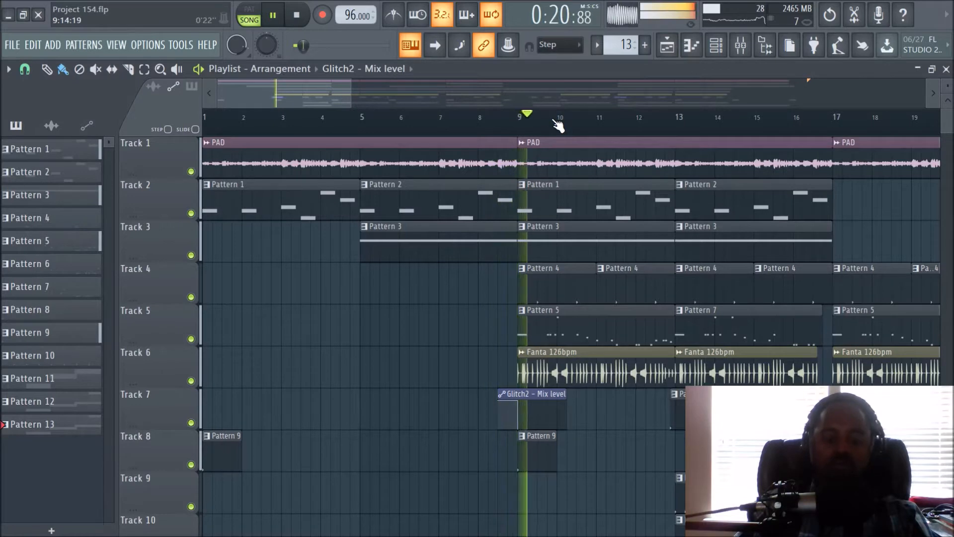
pyautogui.press('space')
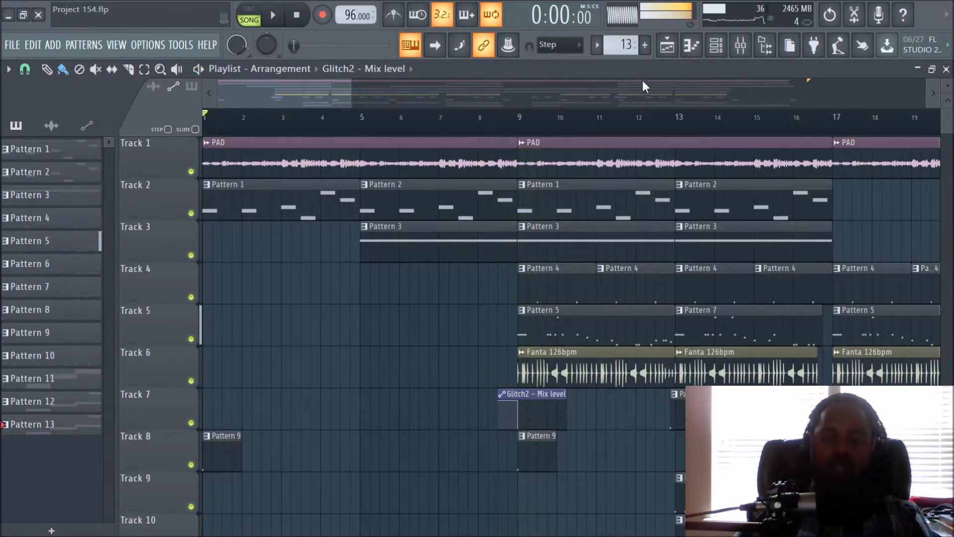
# - Review the Glitch2 sequence on the Master track once more, close the plugin and show the playlist again
pyautogui.click(740, 46)
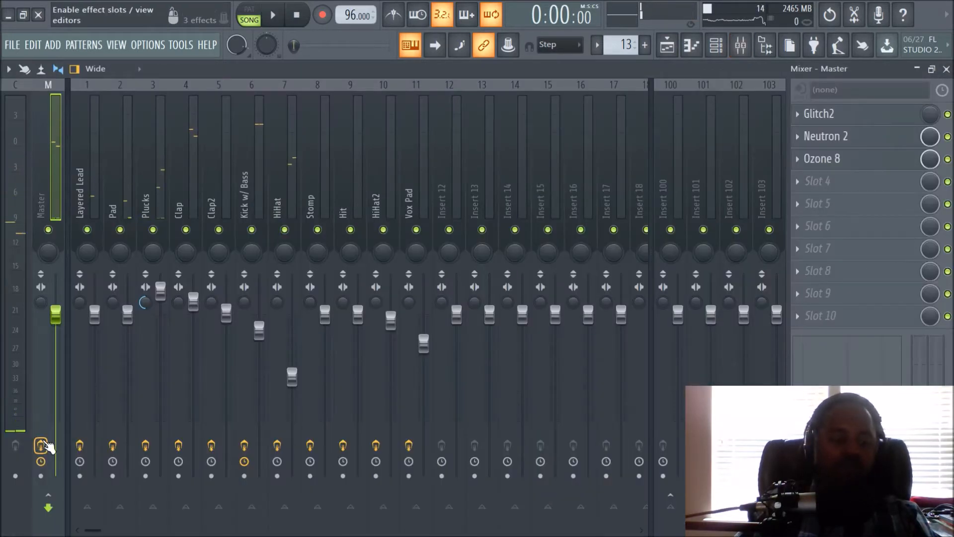
pyautogui.click(827, 115)
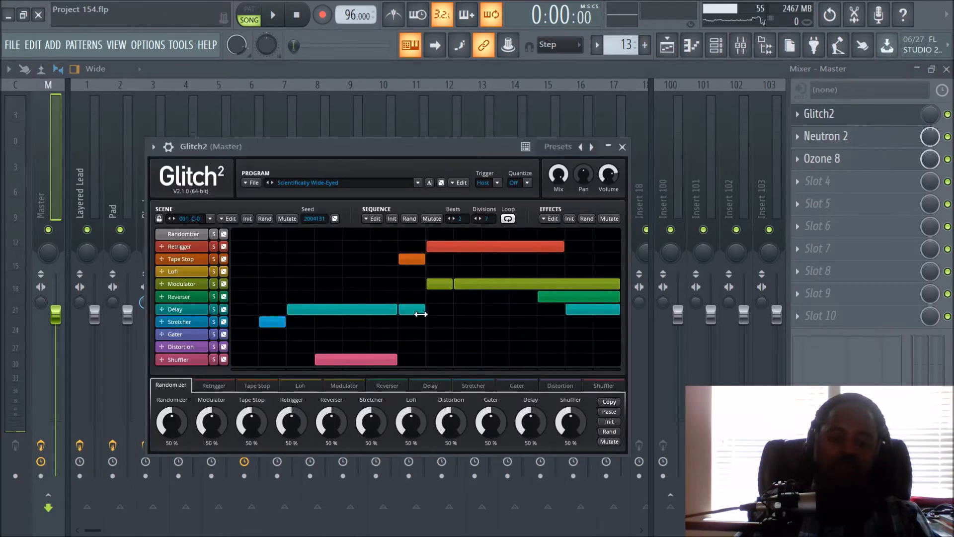
pyautogui.click(622, 146)
pyautogui.click(667, 45)
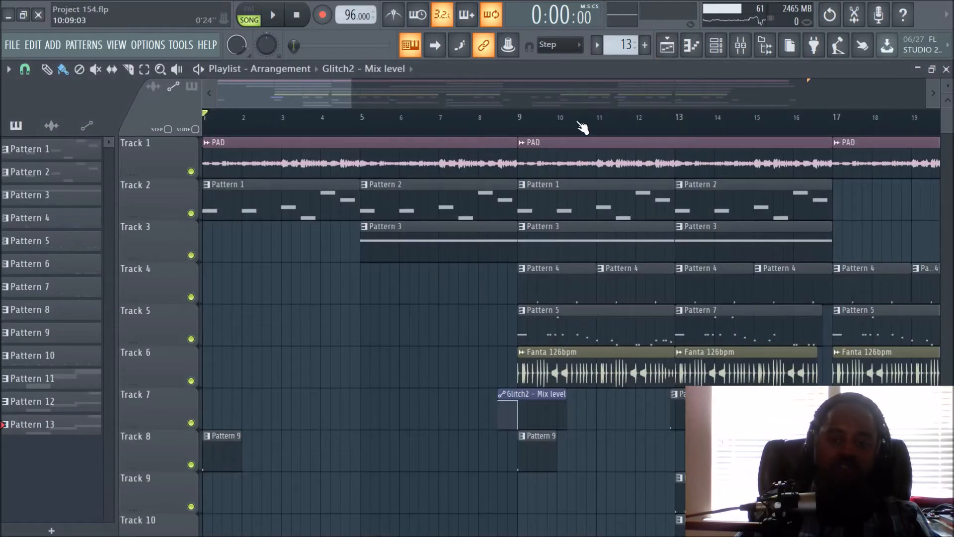
# - Replay the song from the beginning through the Glitch2 mix level automation clip at bar 9, and stop playback
pyautogui.scroll(-5, 581, 128)
pyautogui.scroll(-2, 582, 128)
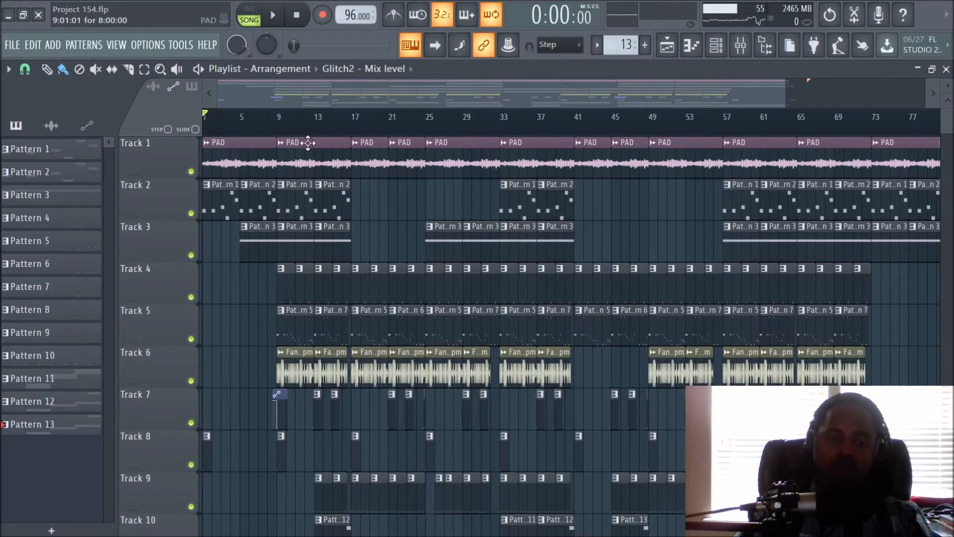
pyautogui.scroll(8, 260, 128)
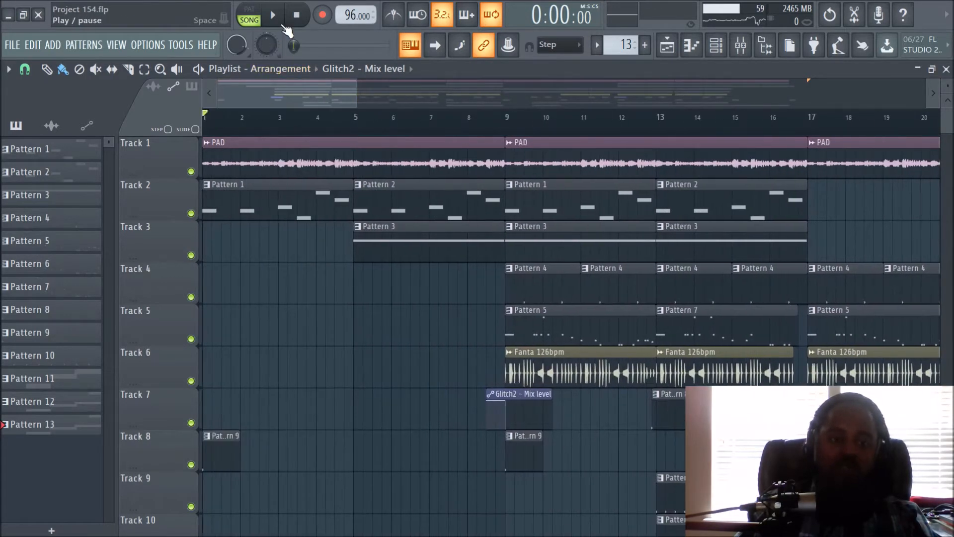
pyautogui.press('space')
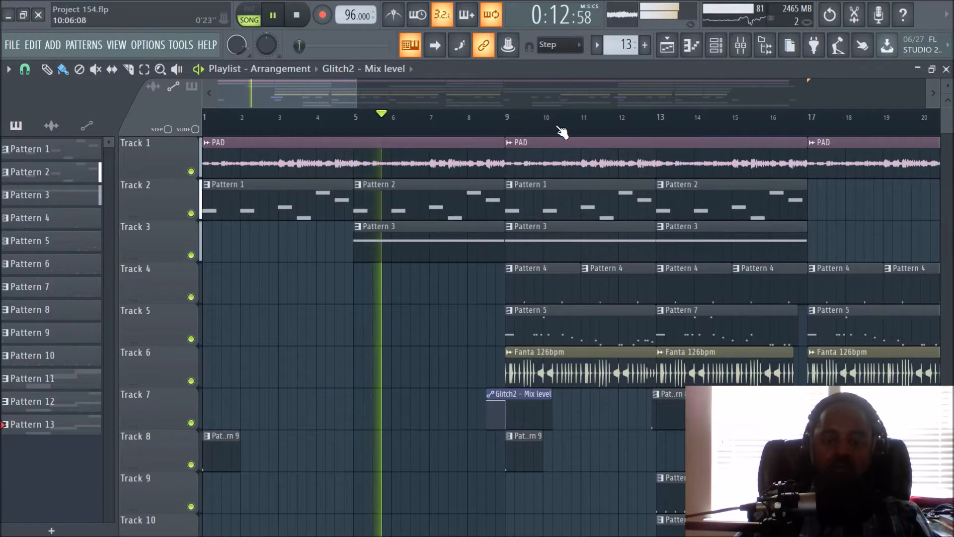
pyautogui.scroll(2, 559, 132)
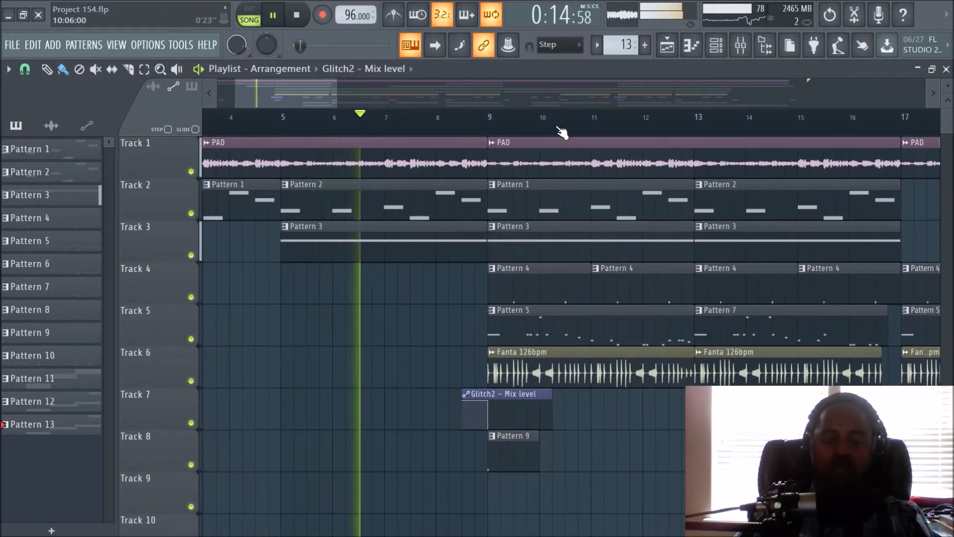
pyautogui.scroll(1, 562, 132)
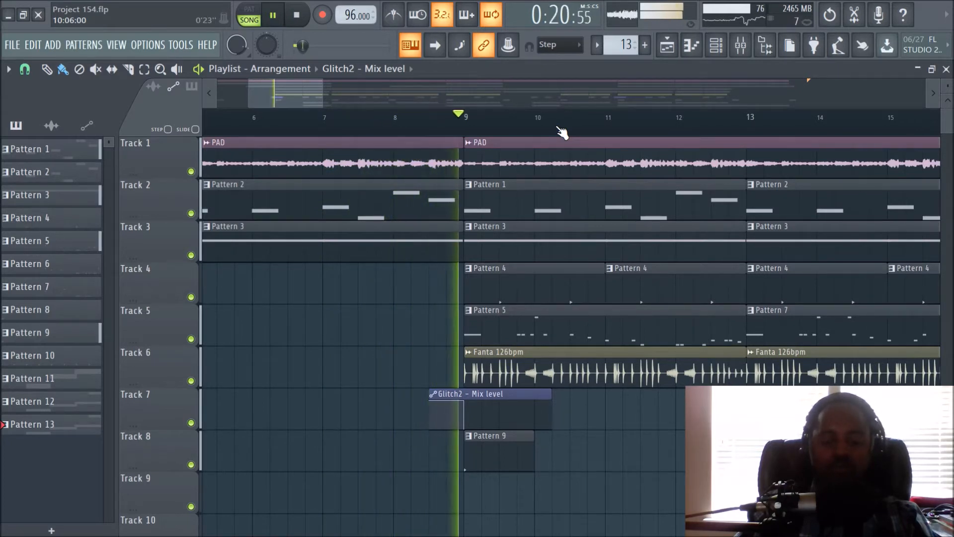
pyautogui.click(294, 25)
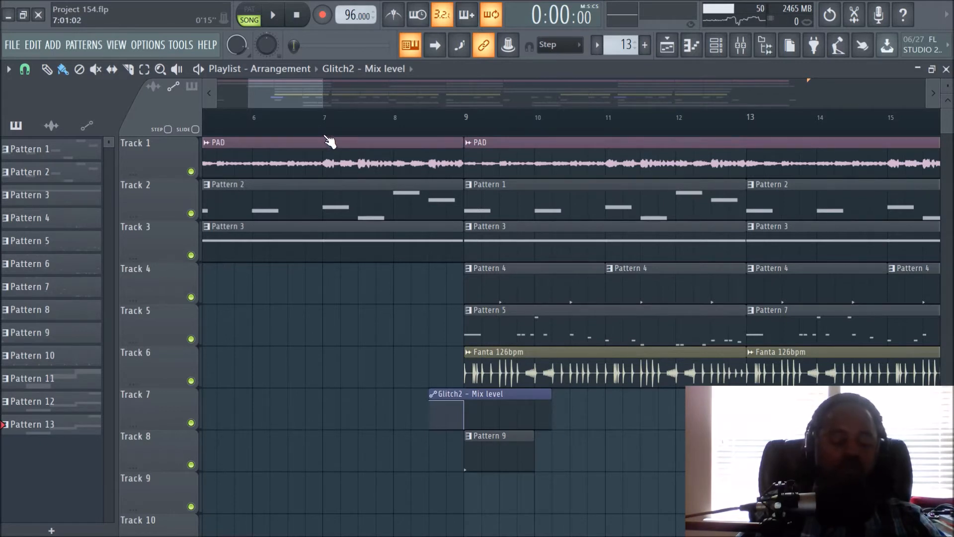
# - Select the range from bar 7 to bar 8 and create an automation clip for Glitch2's mix level on the Master track
pyautogui.moveTo(325, 135); pyautogui.dragTo(398, 149)
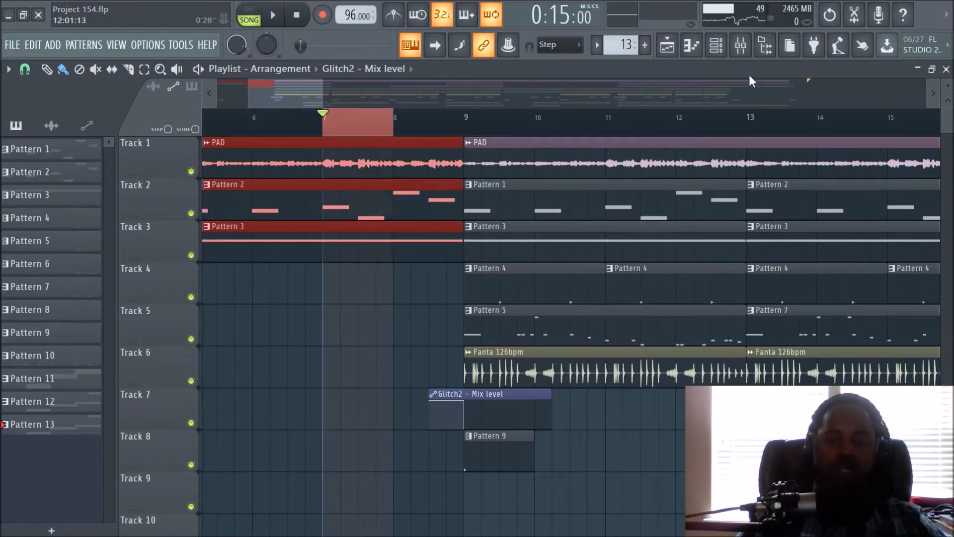
pyautogui.click(741, 46)
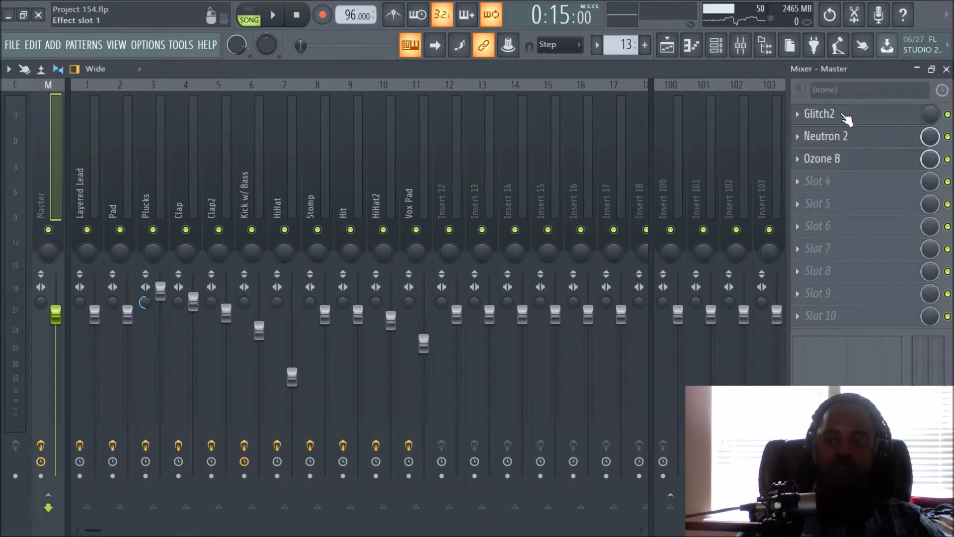
pyautogui.rightClick(931, 116)
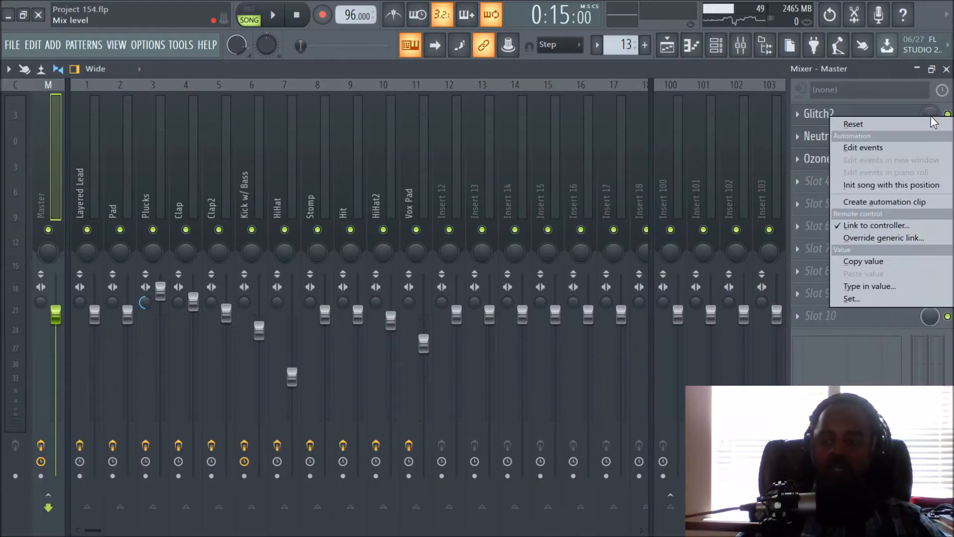
pyautogui.click(886, 201)
pyautogui.click(667, 45)
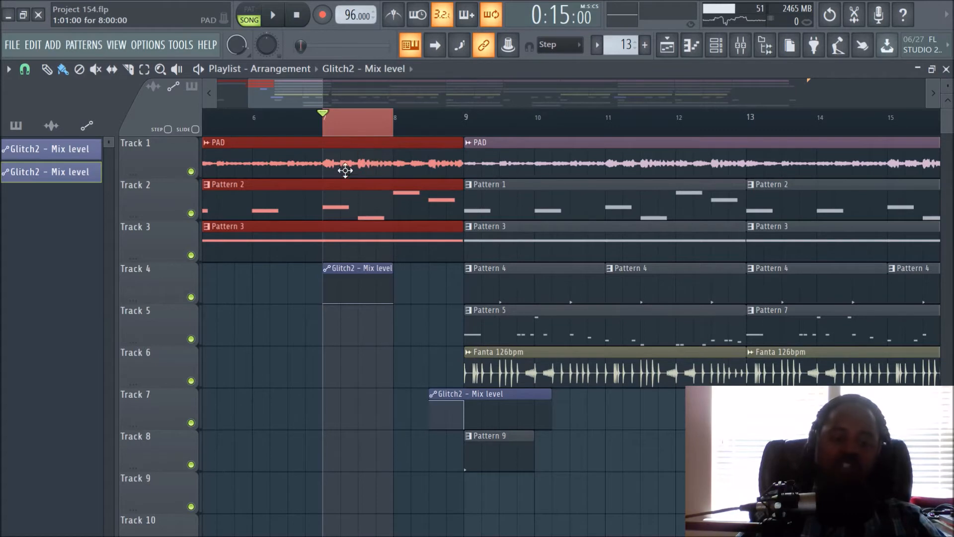
# - Delete the Glitch2 mix level clip on Track 4 from the playlist and clear the time selection
pyautogui.rightClick(368, 270)
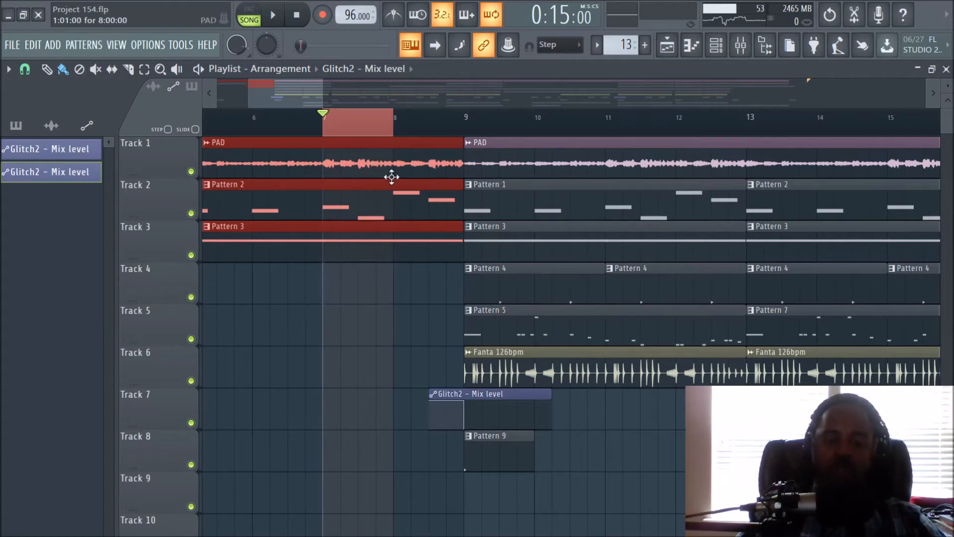
pyautogui.rightClick(378, 131)
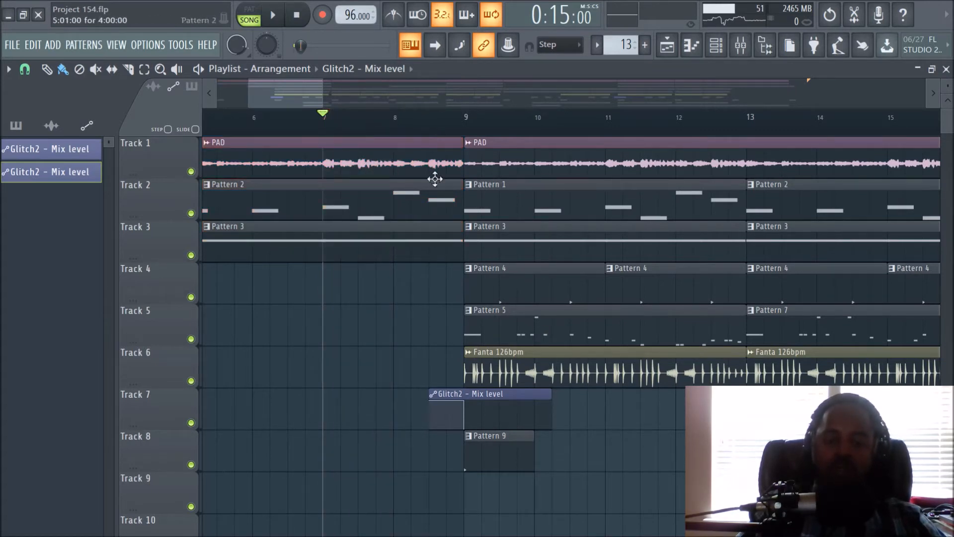
# - Select the one-bar range from the middle of bar 8 to the middle of bar 9, and clear that selection
pyautogui.moveTo(427, 130); pyautogui.dragTo(497, 130)
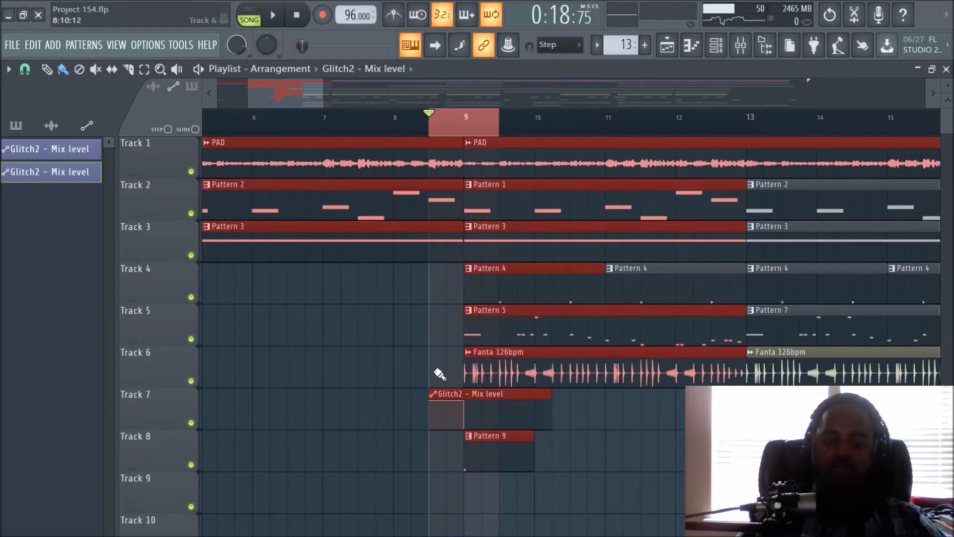
pyautogui.rightClick(338, 352)
pyautogui.rightClick(456, 132)
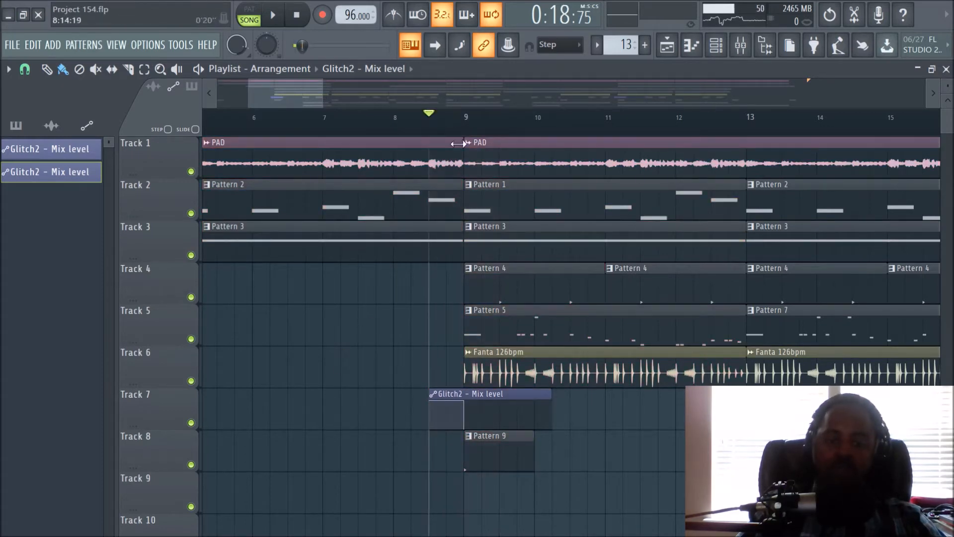
# - Look at the automation options for Neutron 2's mix level on the Master track, return to the playlist and reset playback to the start
pyautogui.click(740, 45)
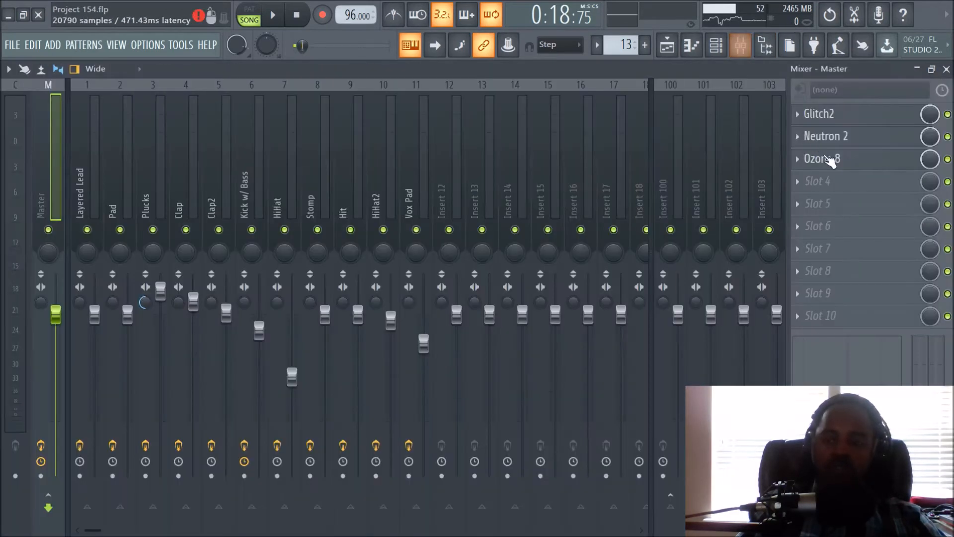
pyautogui.rightClick(931, 142)
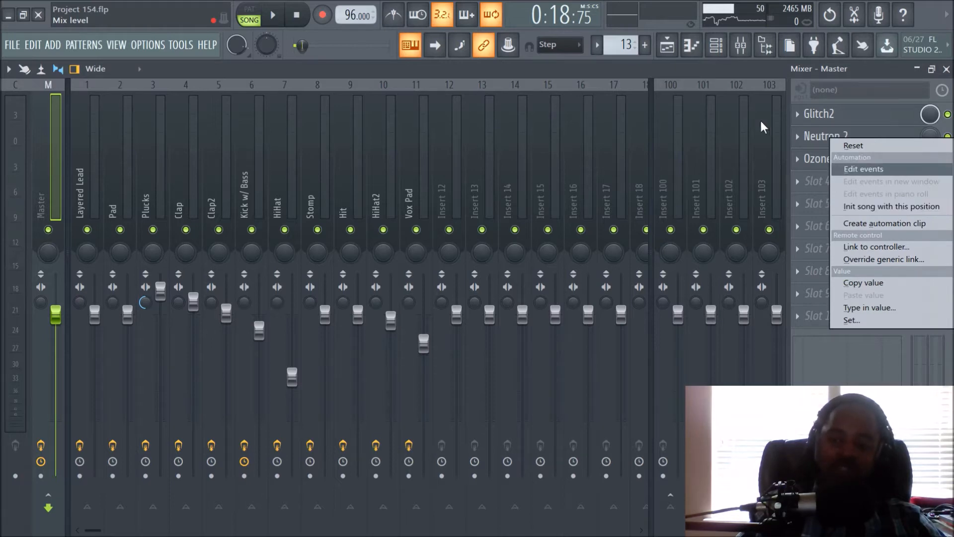
pyautogui.click(667, 47)
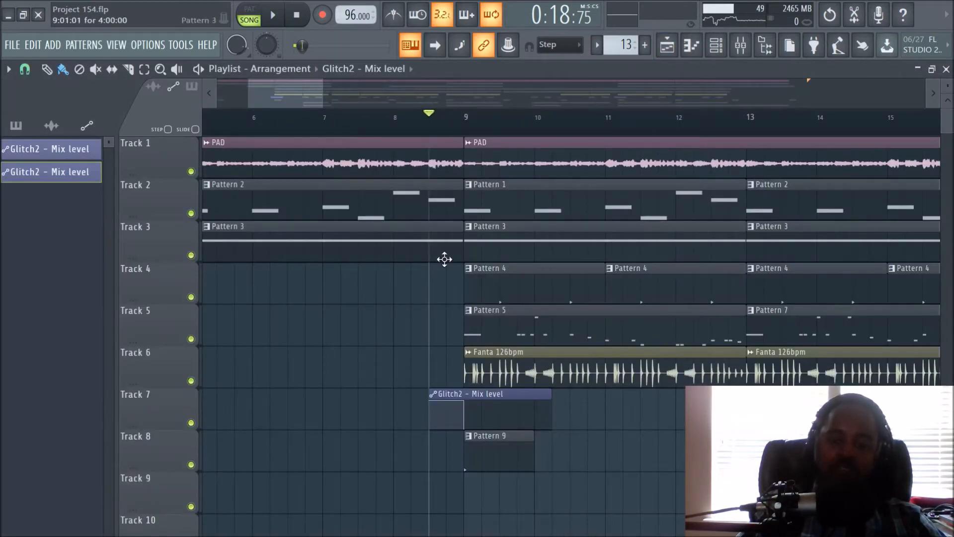
pyautogui.click(299, 17)
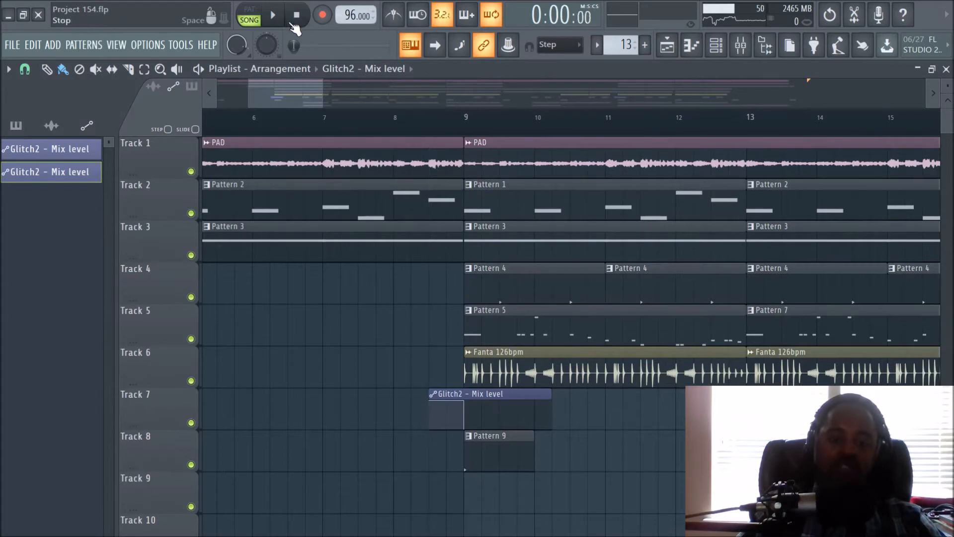
# - Play the arrangement briefly from the start and stop playback
pyautogui.press('space')
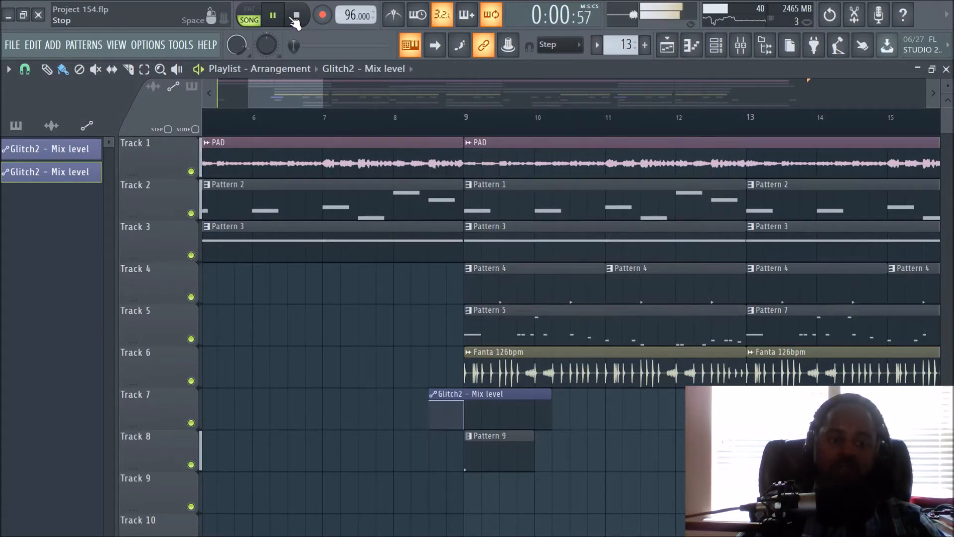
pyautogui.click(298, 19)
# - Examine the Glitch2 mix level clip on Track 7 and the surrounding clips around the bar 9 transition
pyautogui.scroll(-2, 392, 121)
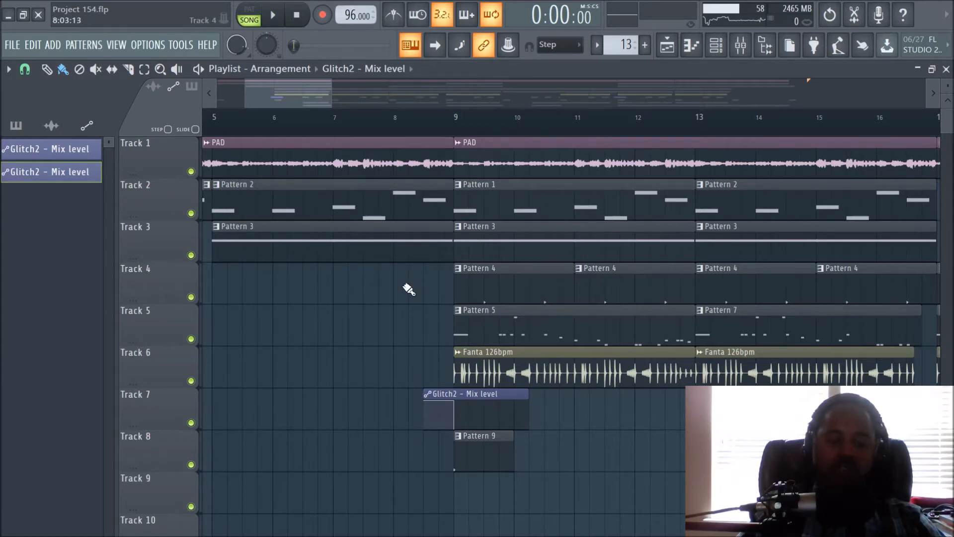
pyautogui.scroll(5, 408, 288)
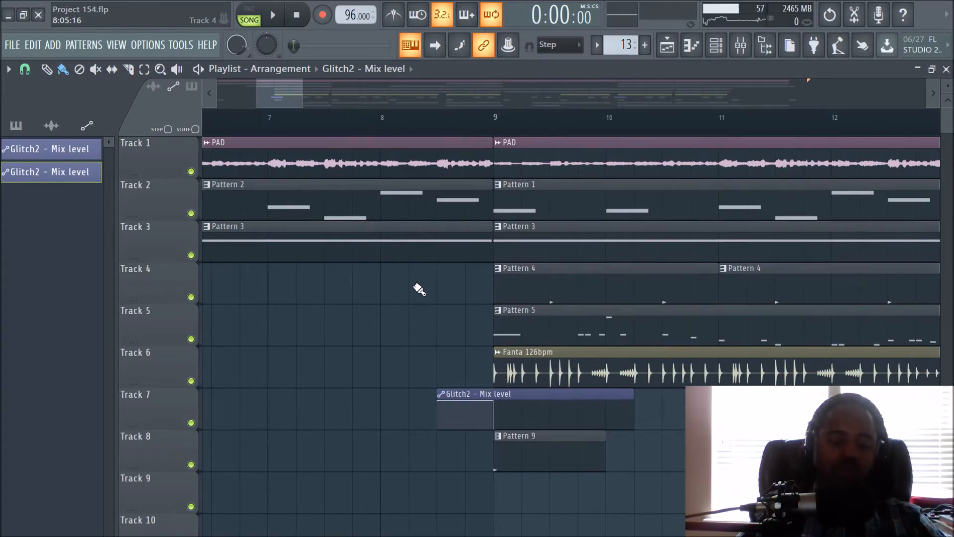
pyautogui.scroll(2, 419, 288)
pyautogui.scroll(1, 418, 288)
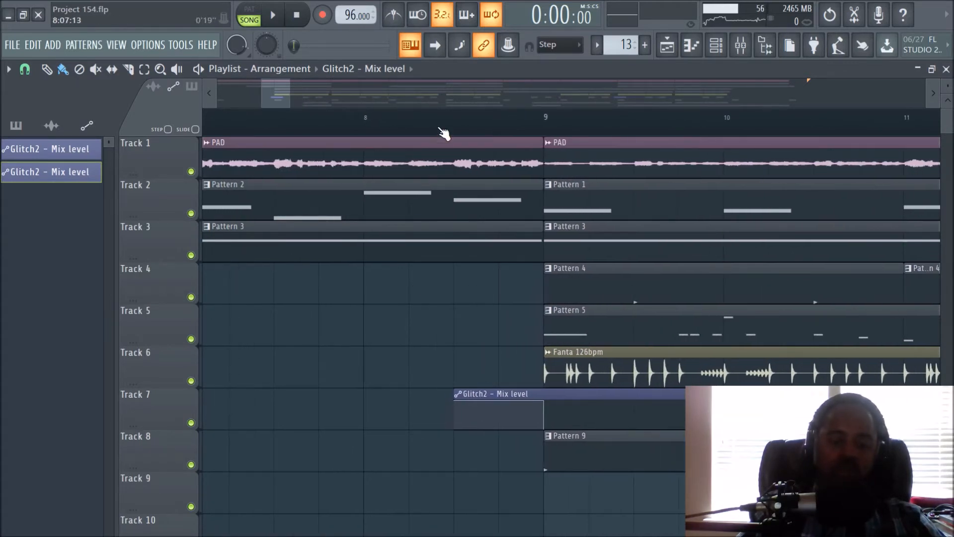
pyautogui.scroll(-1, 440, 315)
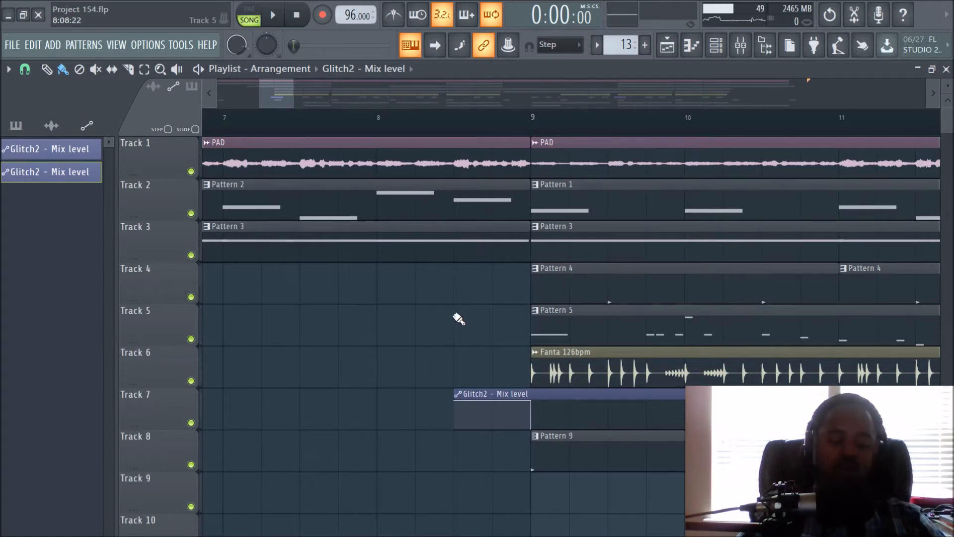
pyautogui.scroll(2, 458, 319)
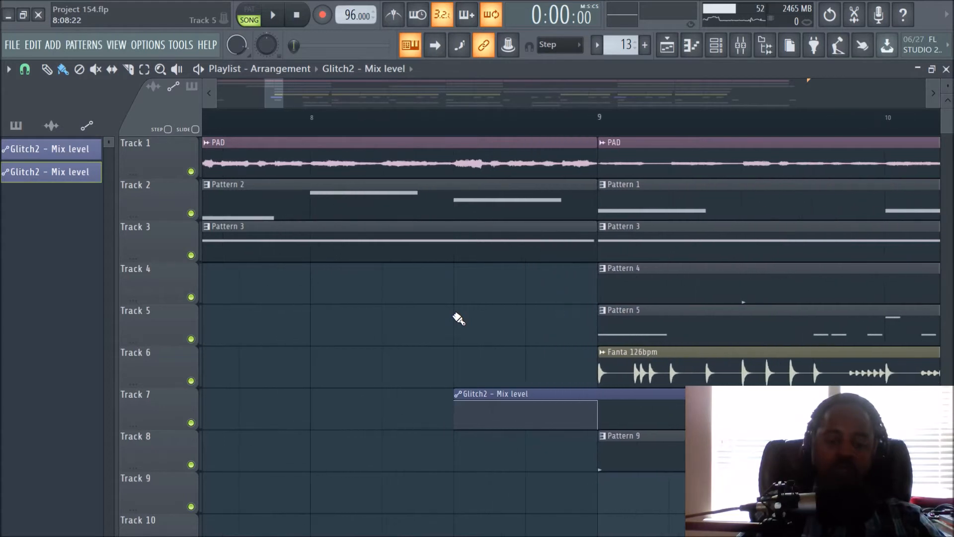
pyautogui.scroll(-2, 458, 319)
pyautogui.scroll(3, 458, 318)
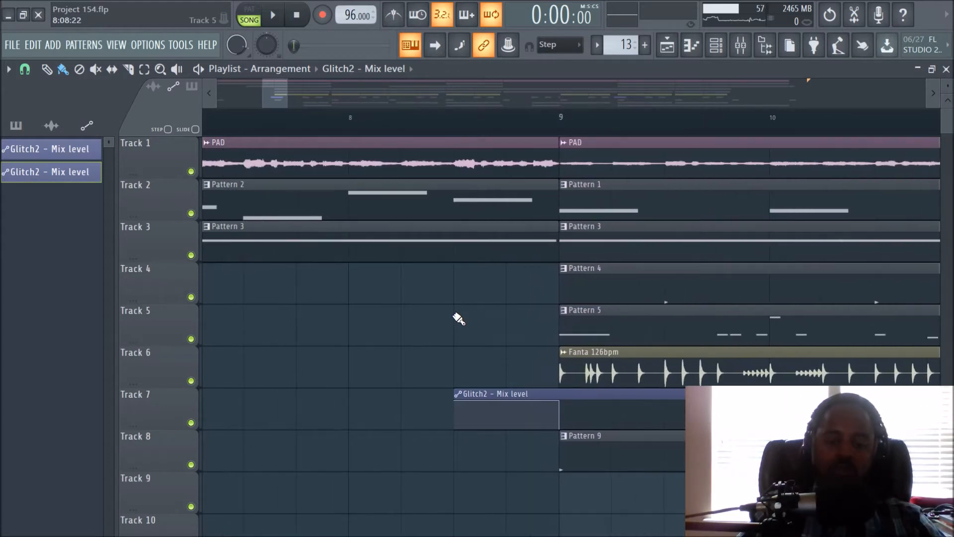
pyautogui.scroll(-3, 458, 318)
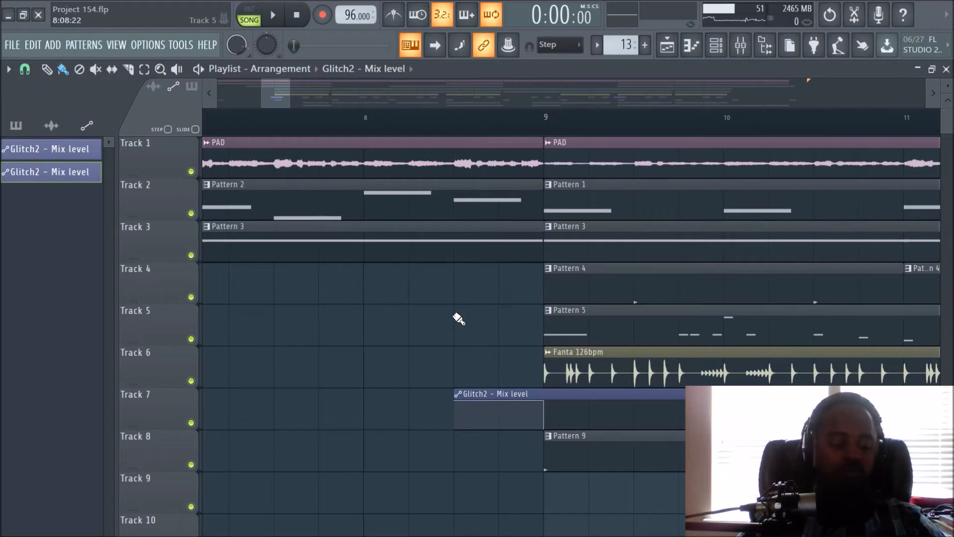
pyautogui.scroll(-2, 458, 318)
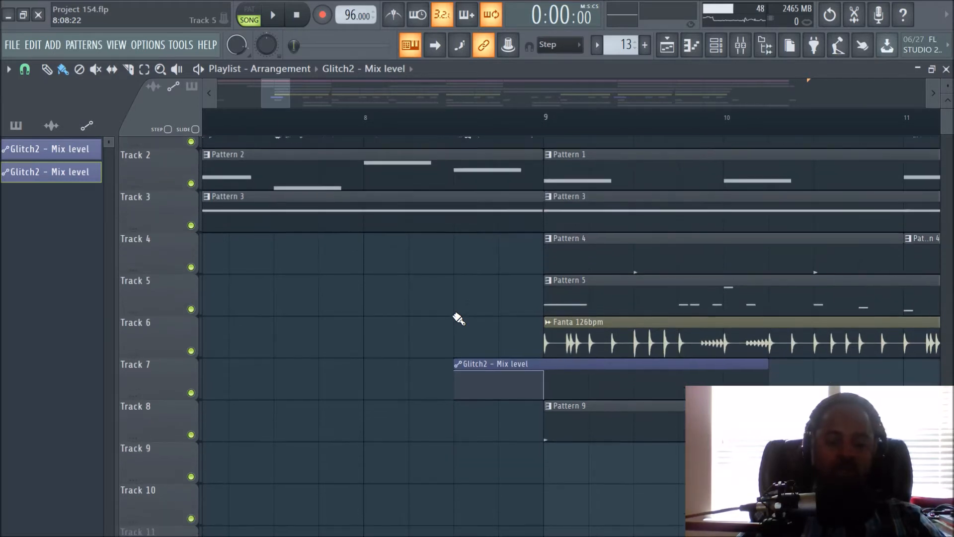
pyautogui.scroll(3, 458, 319)
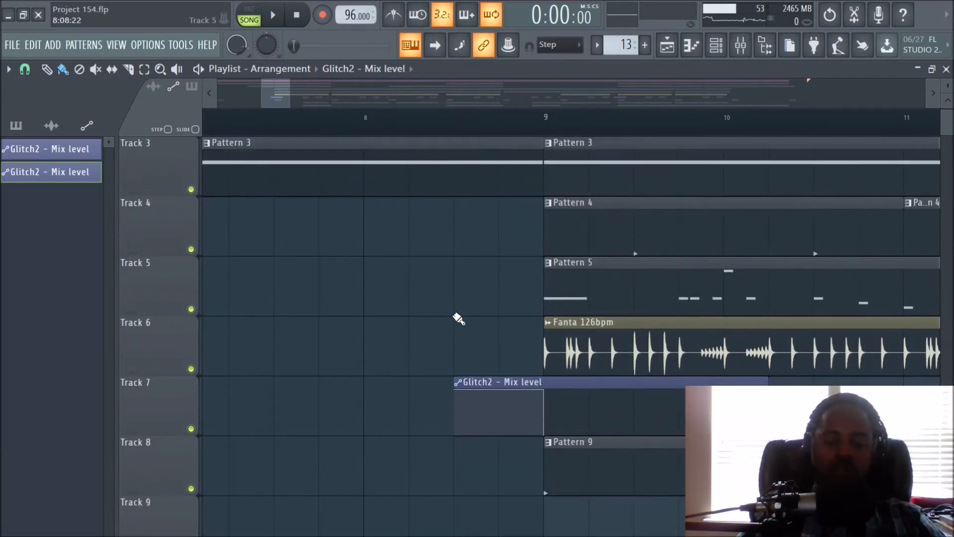
pyautogui.scroll(2, 507, 132)
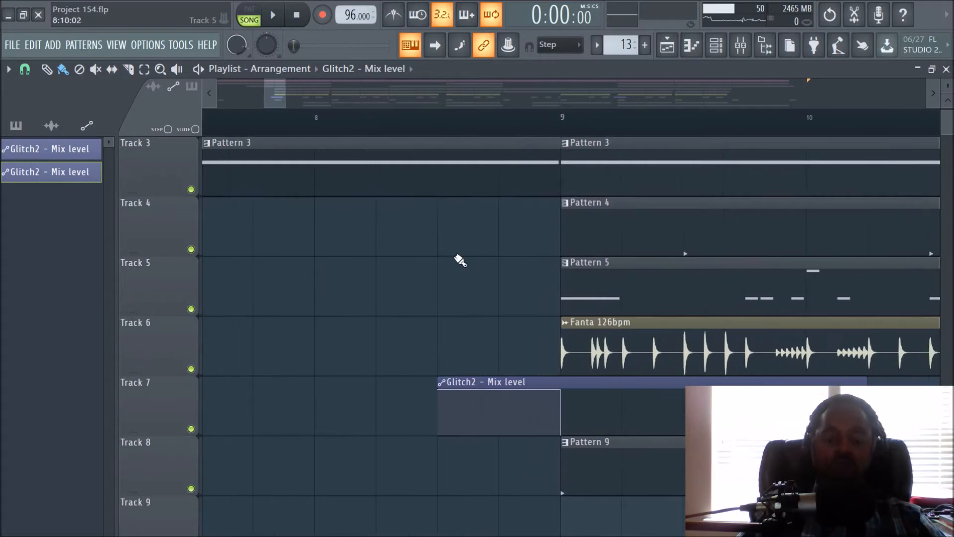
pyautogui.scroll(-2, 449, 300)
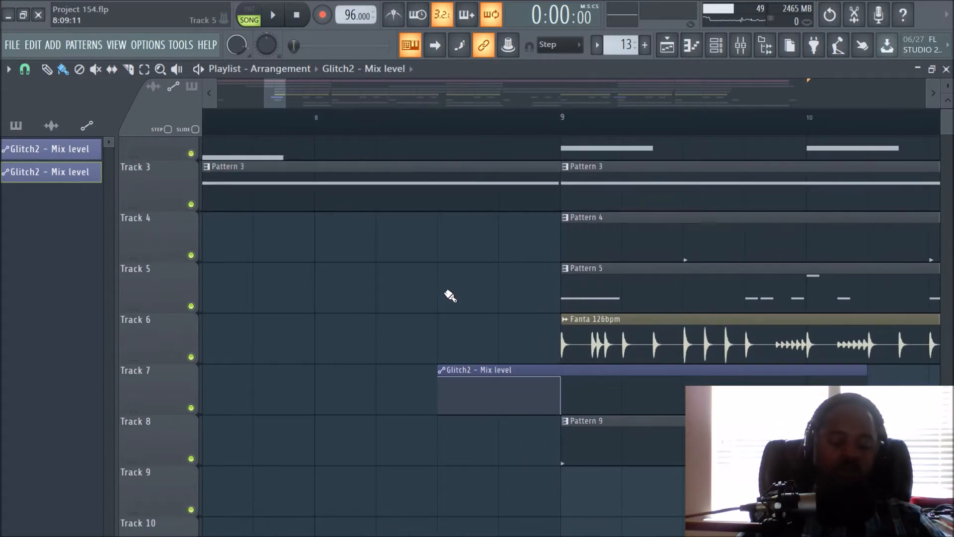
pyautogui.scroll(2, 450, 296)
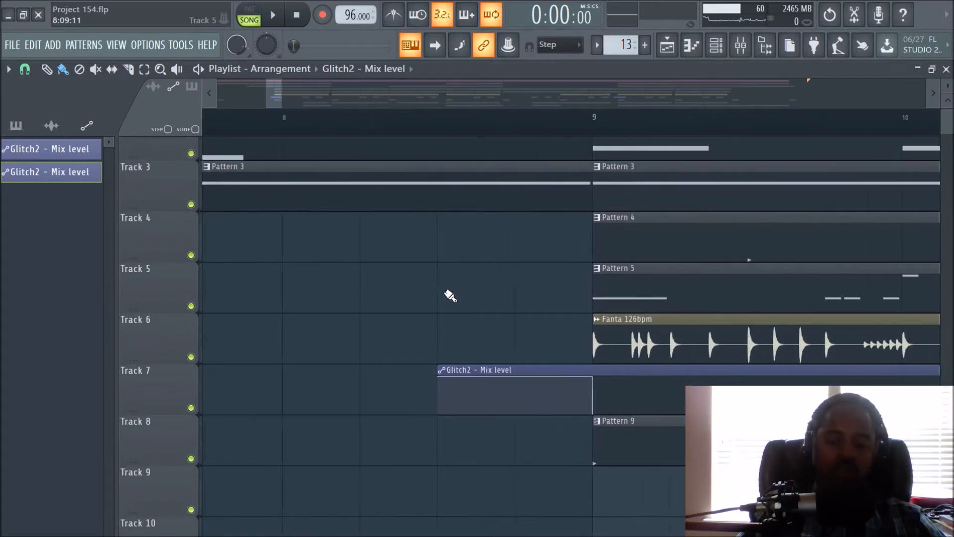
pyautogui.scroll(-1, 450, 295)
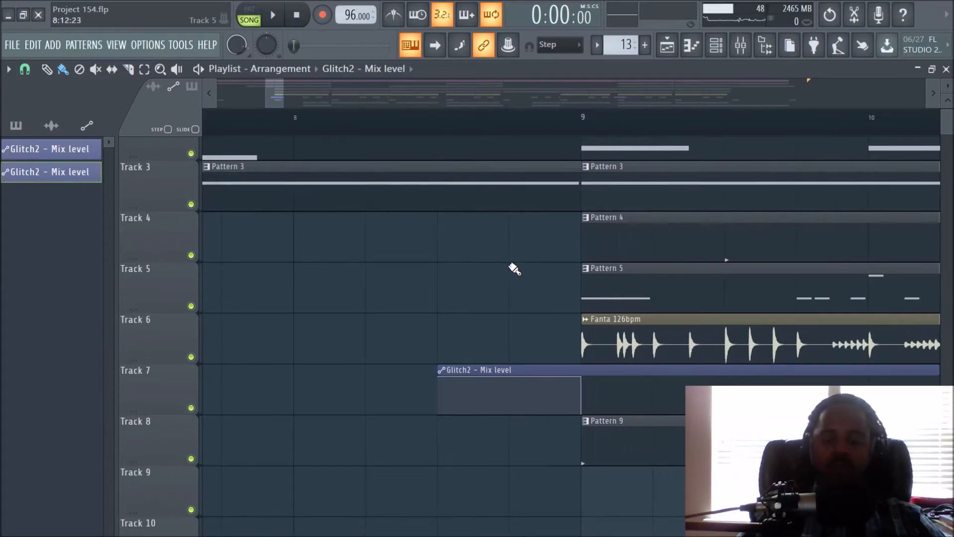
pyautogui.scroll(-4, 549, 132)
pyautogui.scroll(-4, 552, 133)
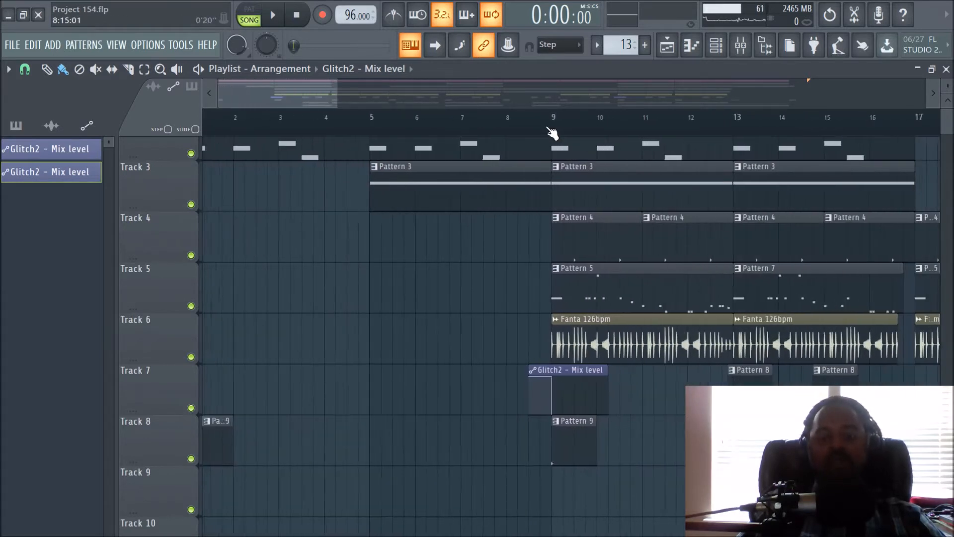
pyautogui.moveTo(948, 86); pyautogui.dragTo(949, 86)
pyautogui.scroll(4, 459, 129)
pyautogui.moveTo(283, 81); pyautogui.dragTo(300, 86)
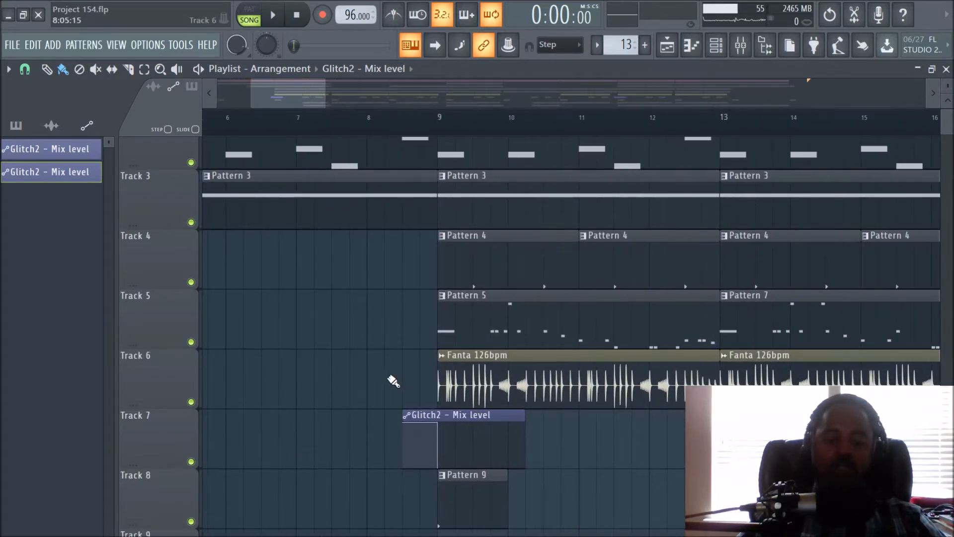
# - Set the playhead at bar 8 in the playlist and play through the bar 9 transition with the Glitch2 automation active
pyautogui.click(740, 45)
pyautogui.click(667, 45)
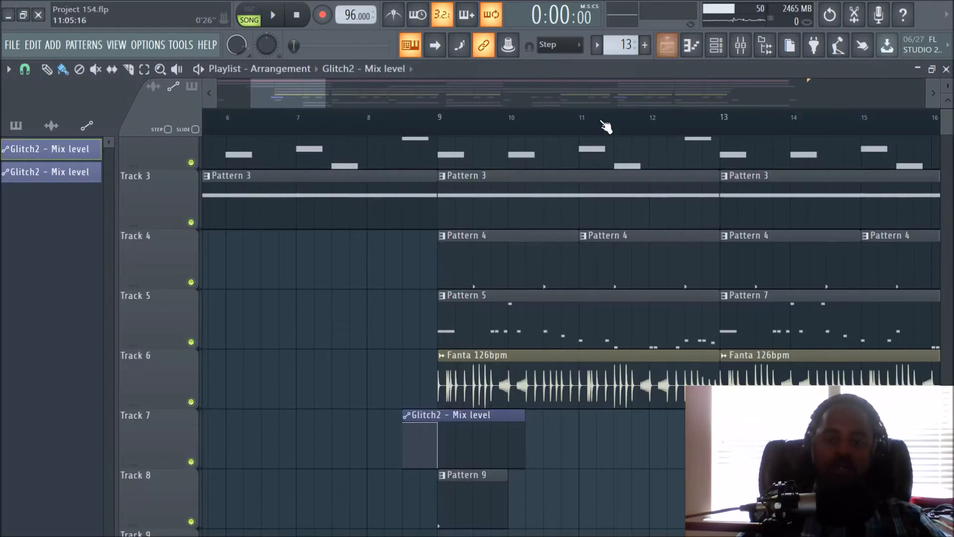
pyautogui.click(370, 130)
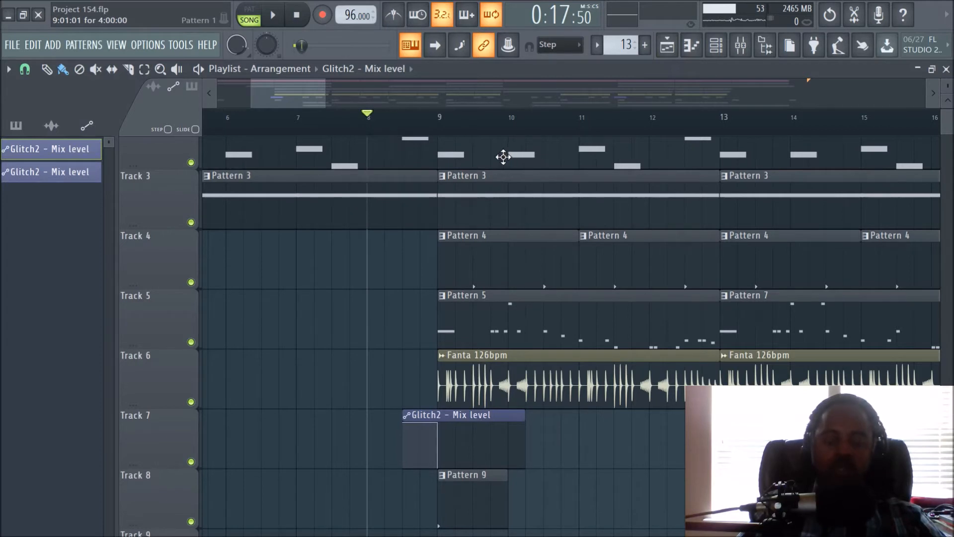
pyautogui.press('space')
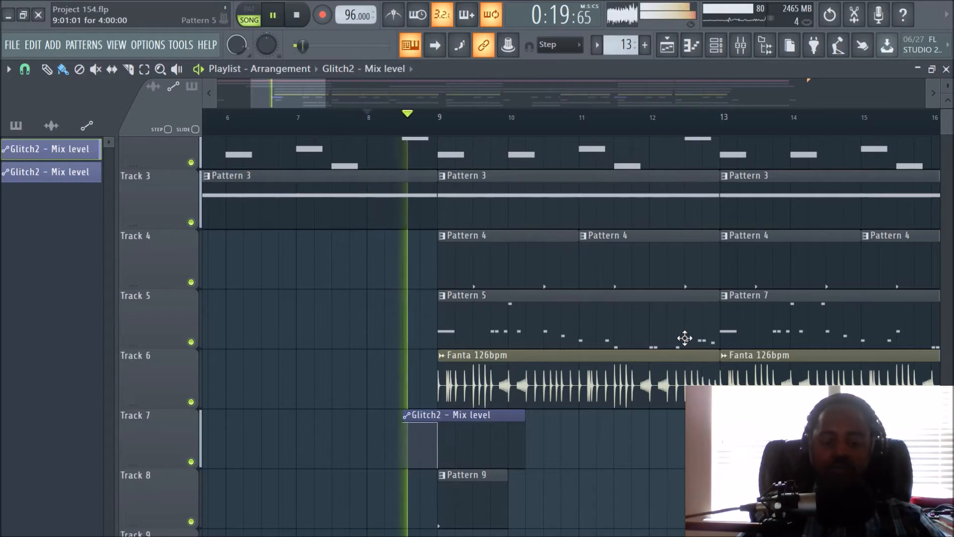
pyautogui.press('space')
# - Mute Track 7 and play the transition from bar 8 without the Glitch2 automation
pyautogui.click(191, 461)
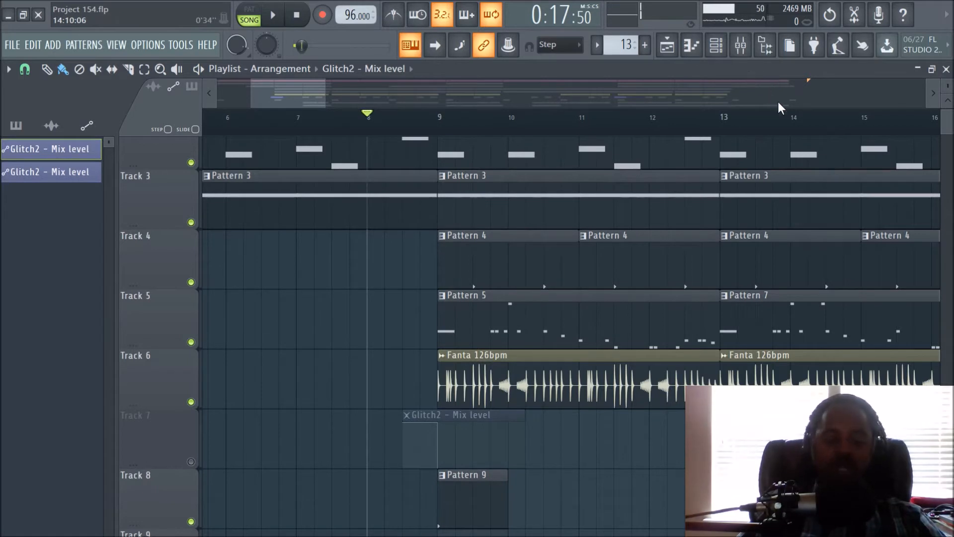
pyautogui.press('space')
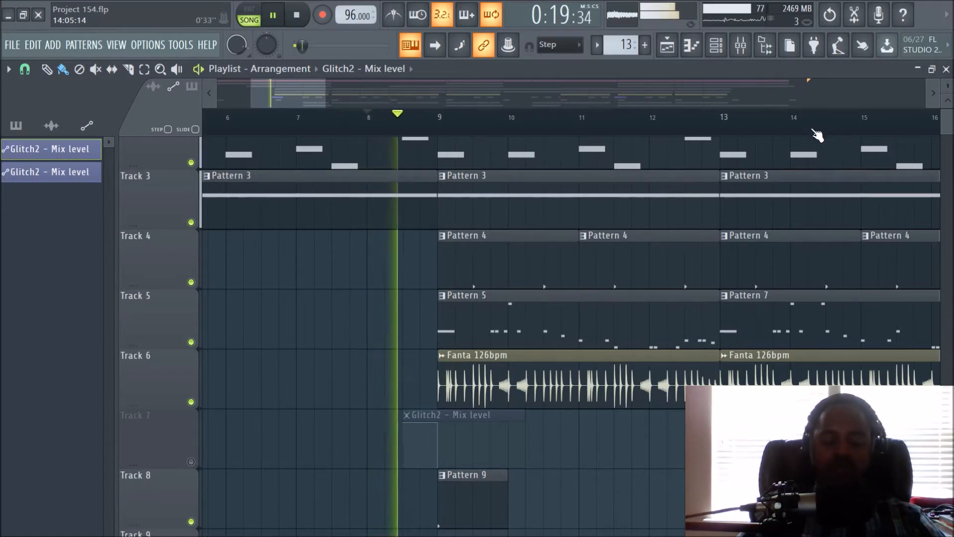
pyautogui.press('space')
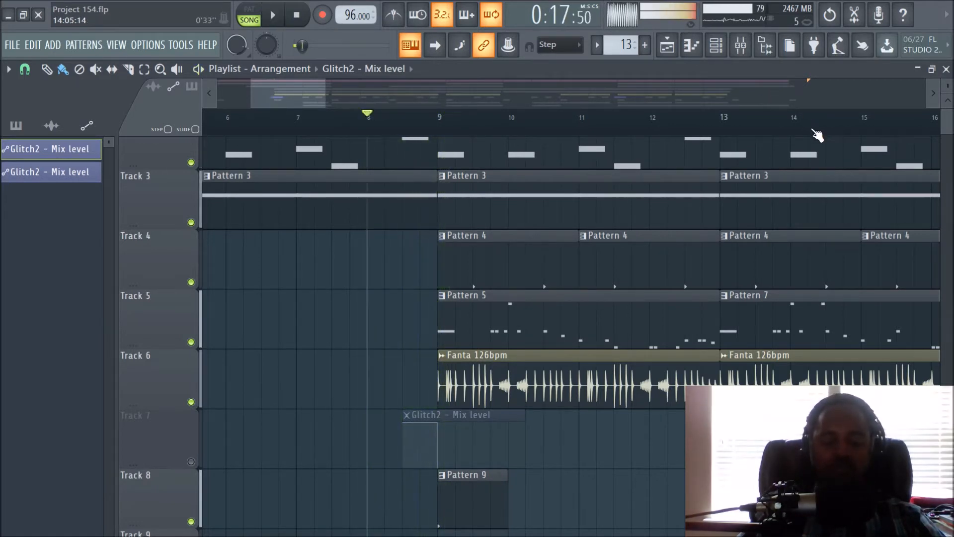
# - Unmute Track 7 and play the transition from bar 8 again to compare it with the Glitch2 automation
pyautogui.click(191, 461)
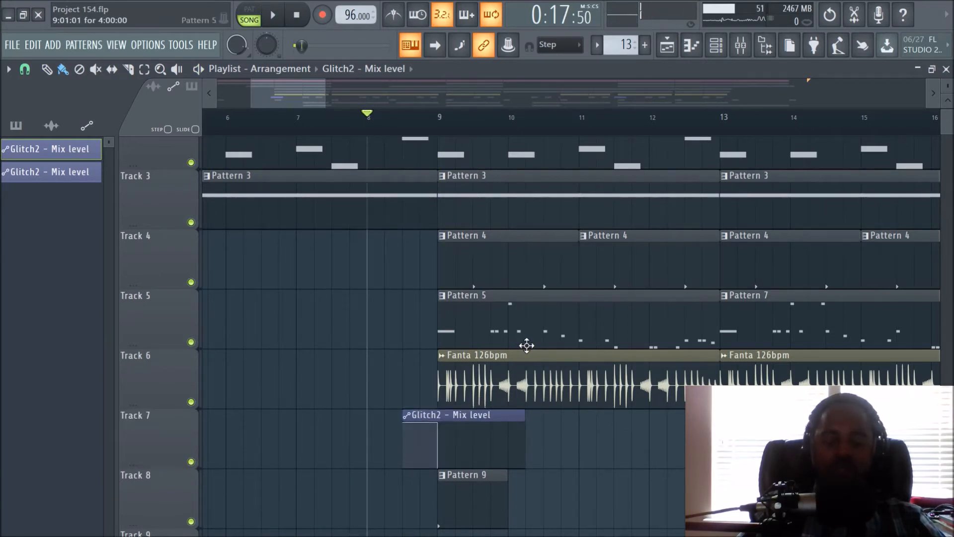
pyautogui.press('space')
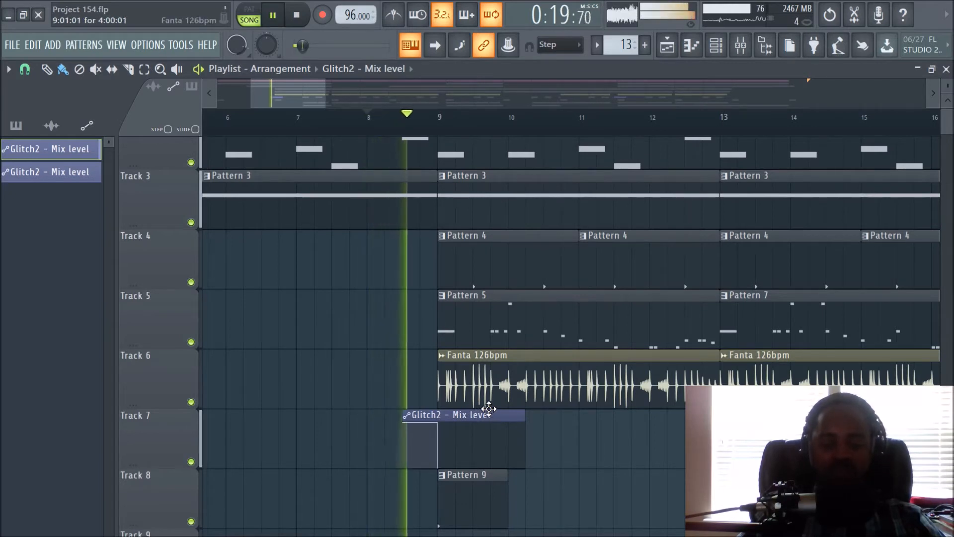
pyautogui.press('space')
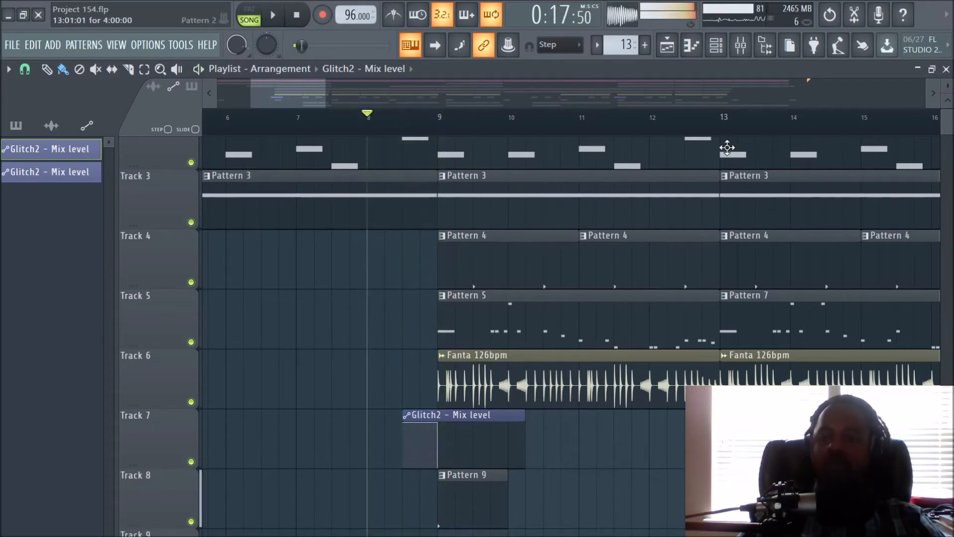
# - Open the Glitch2 plugin from the Master track's effect slots and move its window higher over the mixer
pyautogui.click(741, 46)
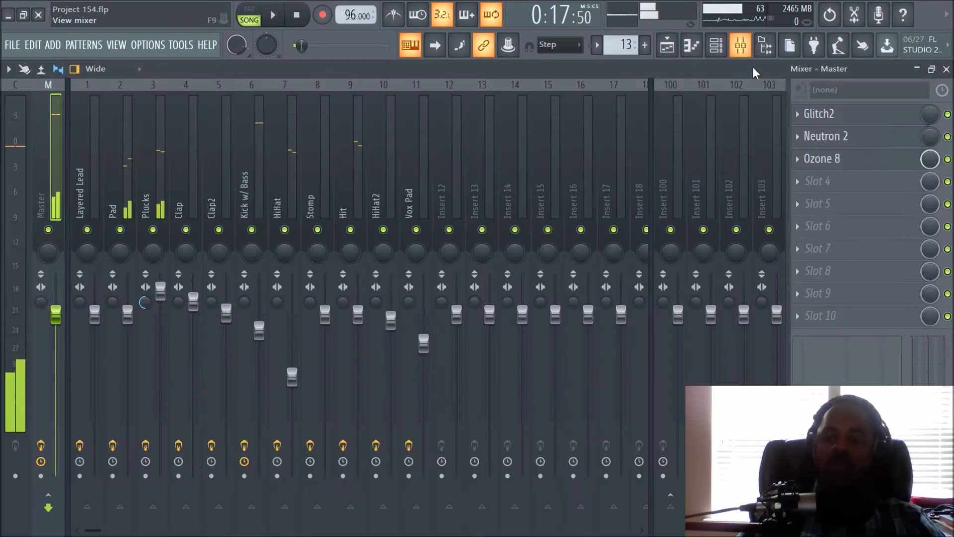
pyautogui.click(832, 115)
pyautogui.moveTo(368, 153); pyautogui.dragTo(353, 92)
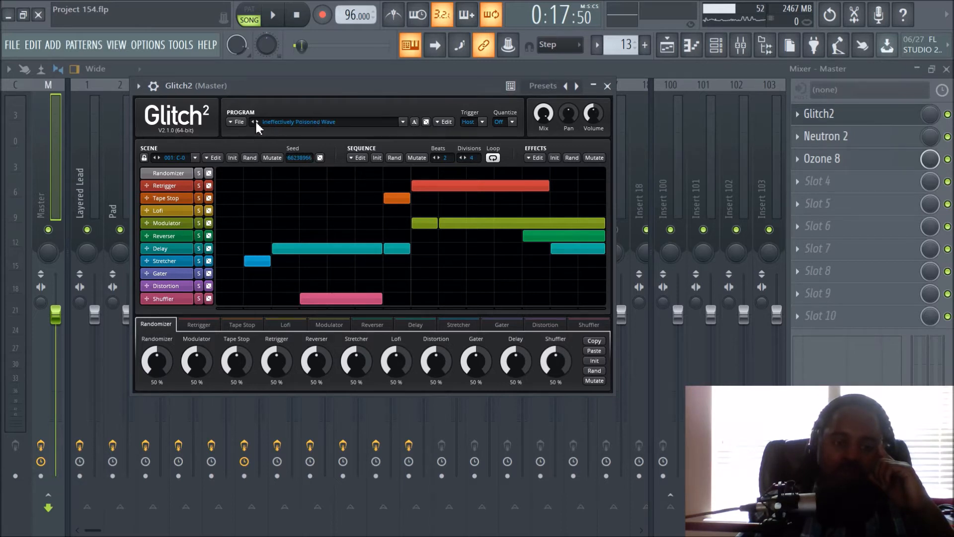
# - Switch back and forth between the Glitch2 programs Ineffectively Poisoned Wave and Scientifically Wide-Eyed to compare their sequences
pyautogui.click(256, 121)
pyautogui.click(254, 122)
pyautogui.click(257, 122)
pyautogui.click(252, 122)
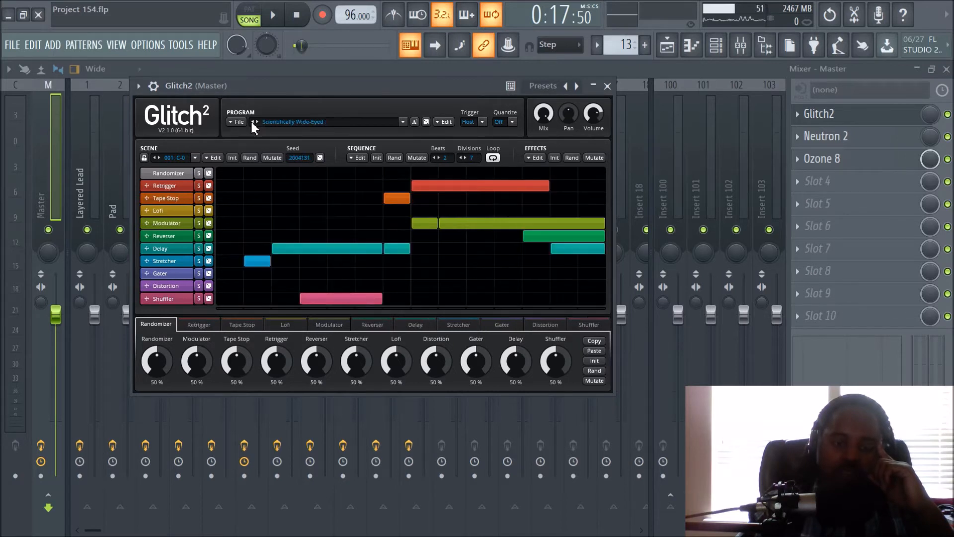
pyautogui.click(258, 121)
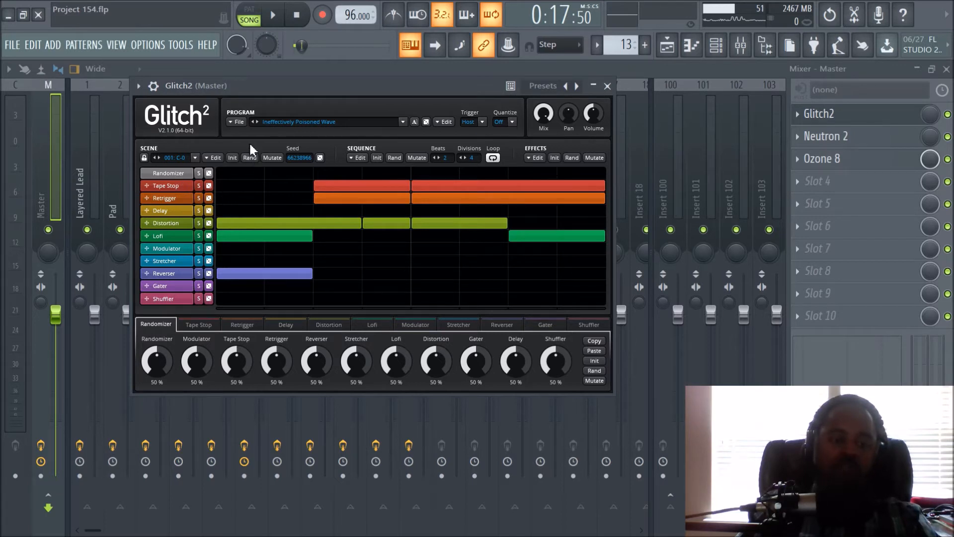
pyautogui.click(255, 123)
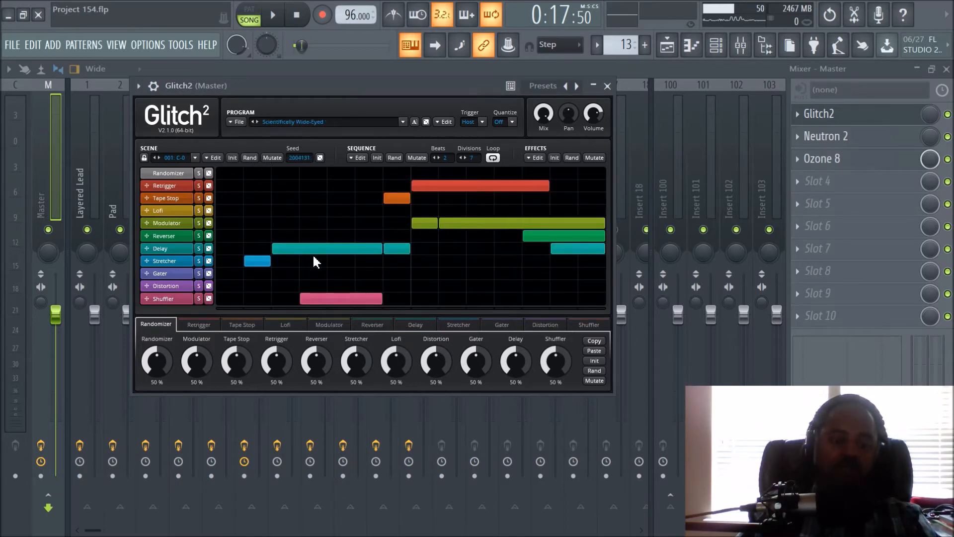
# - Load the Ineffectively Poisoned Wave program in Glitch2 and play the transition from bar 8 with it
pyautogui.click(254, 121)
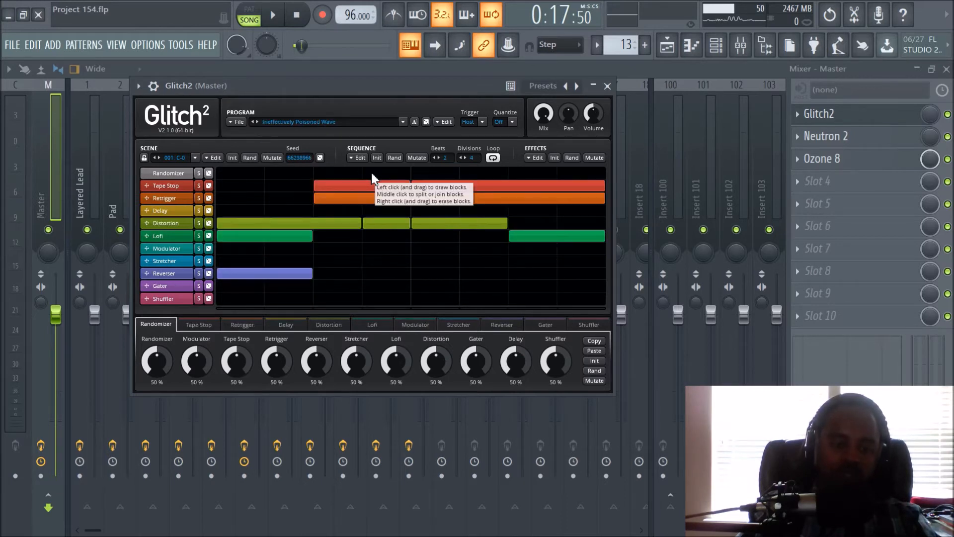
pyautogui.press('space')
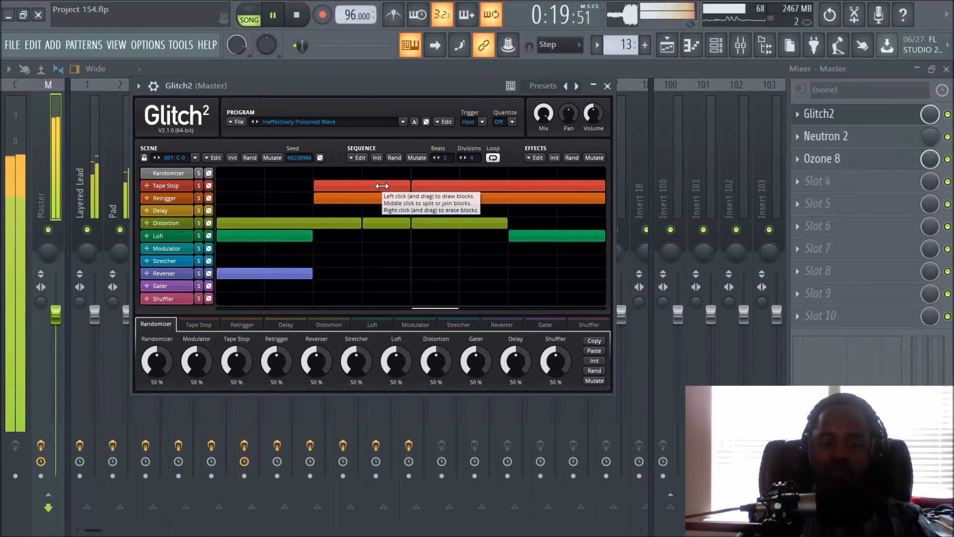
pyautogui.press('space')
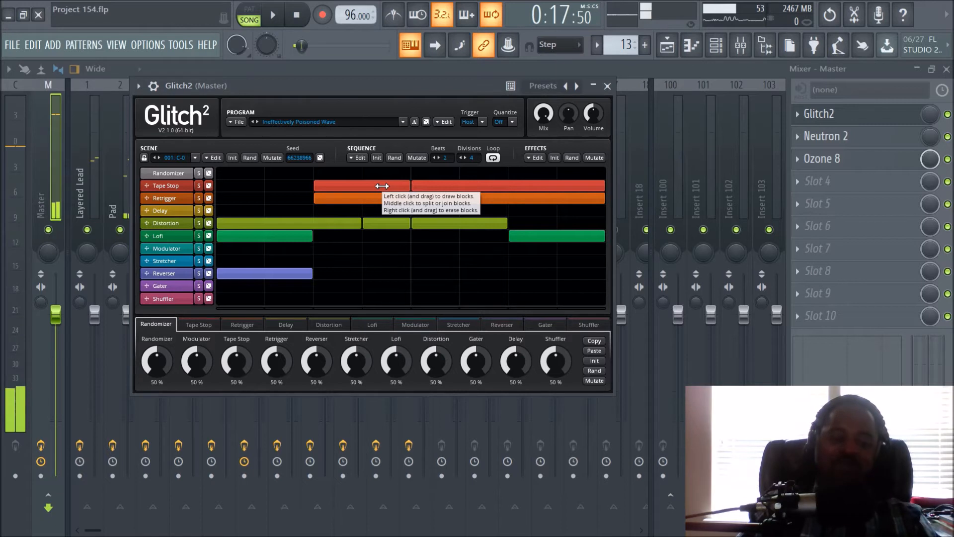
# - Load the Scientifically Wide-Eyed program in Glitch2 and check the plugin's own mix setting
pyautogui.click(252, 121)
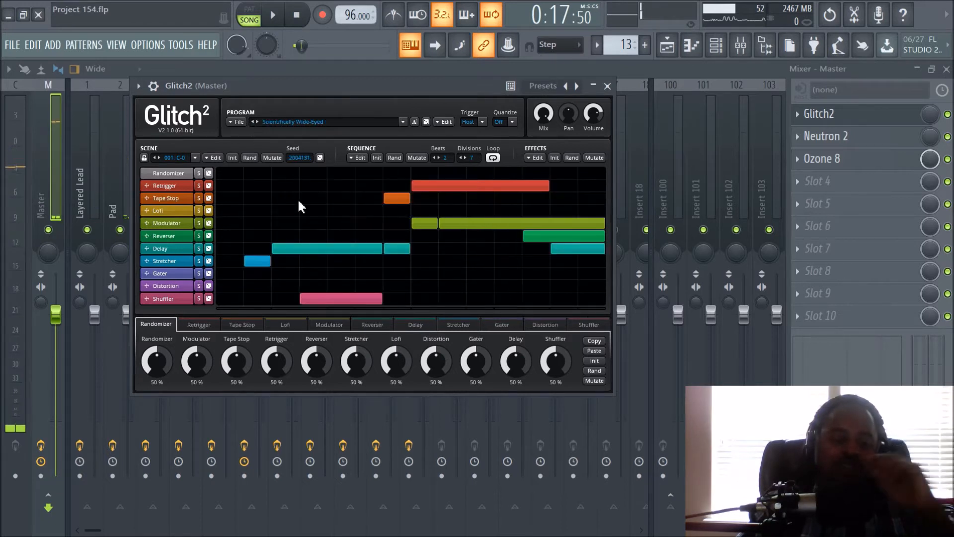
pyautogui.moveTo(545, 116)
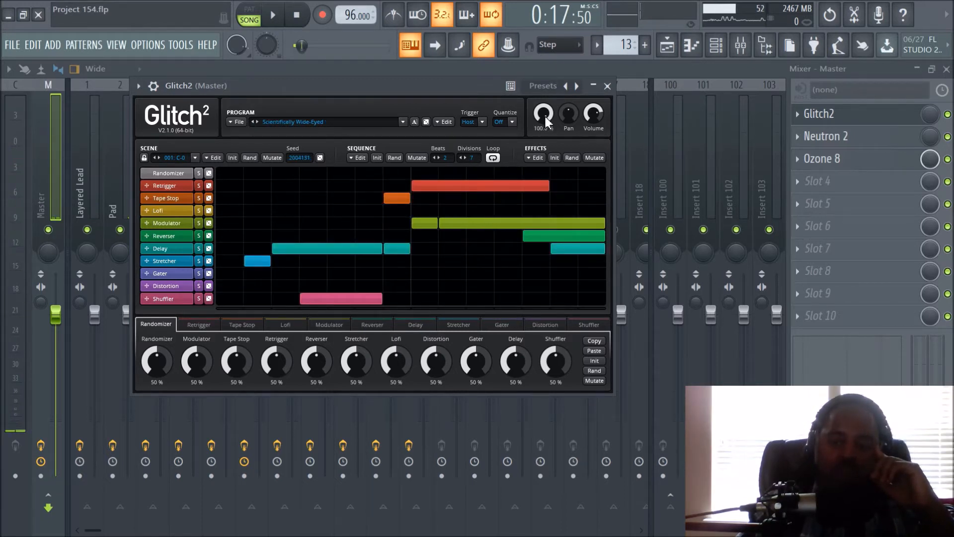
# - Move the Retrigger block earlier in the Scientifically Wide-Eyed sequence and return it to its original position
pyautogui.moveTo(592, 130)
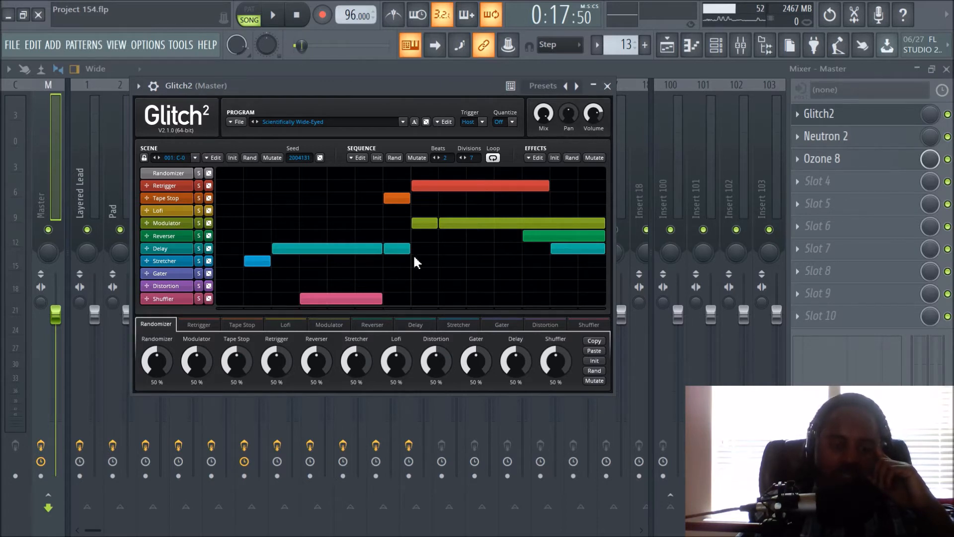
pyautogui.moveTo(448, 185); pyautogui.dragTo(368, 187)
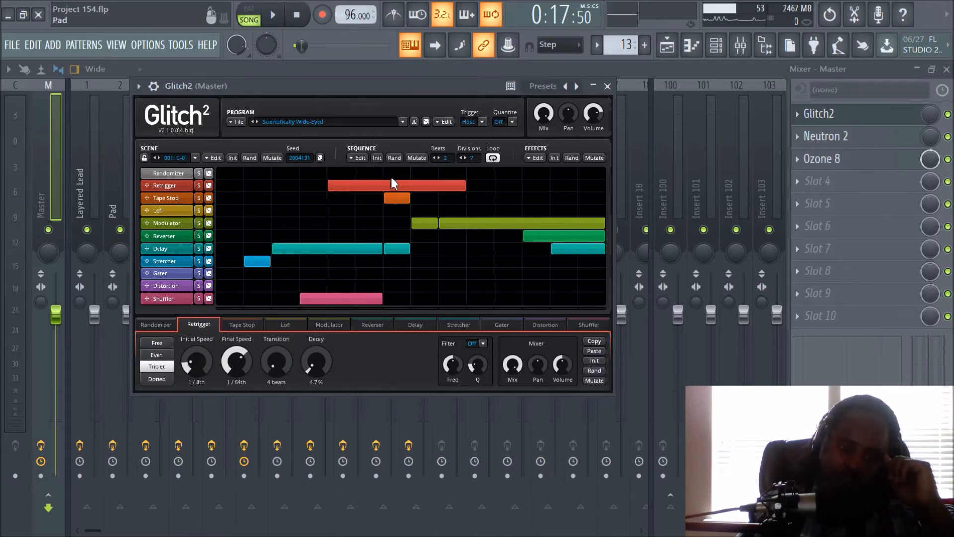
pyautogui.moveTo(395, 183); pyautogui.dragTo(478, 186)
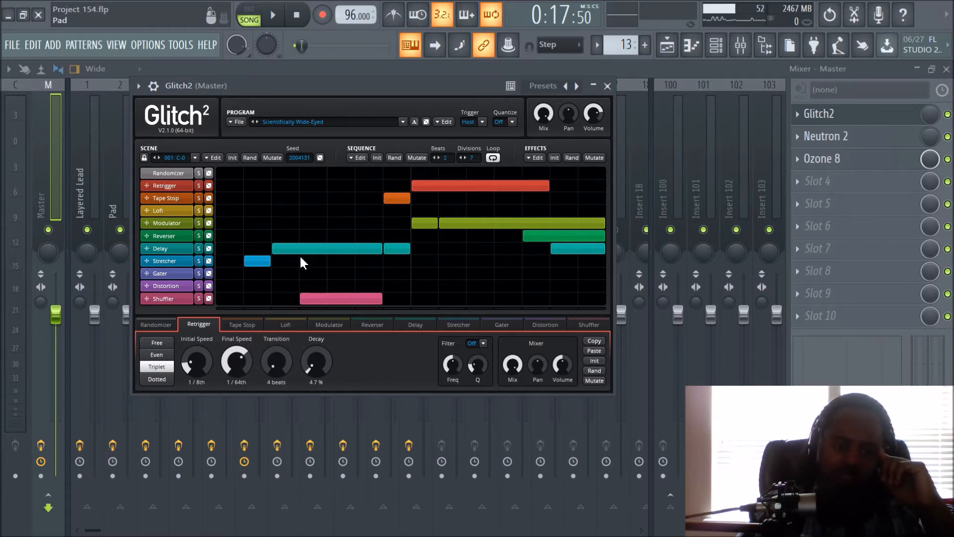
# - Load the Ineffectively Poisoned Wave program and erase its first Lofi block and its second Retrigger block
pyautogui.click(257, 123)
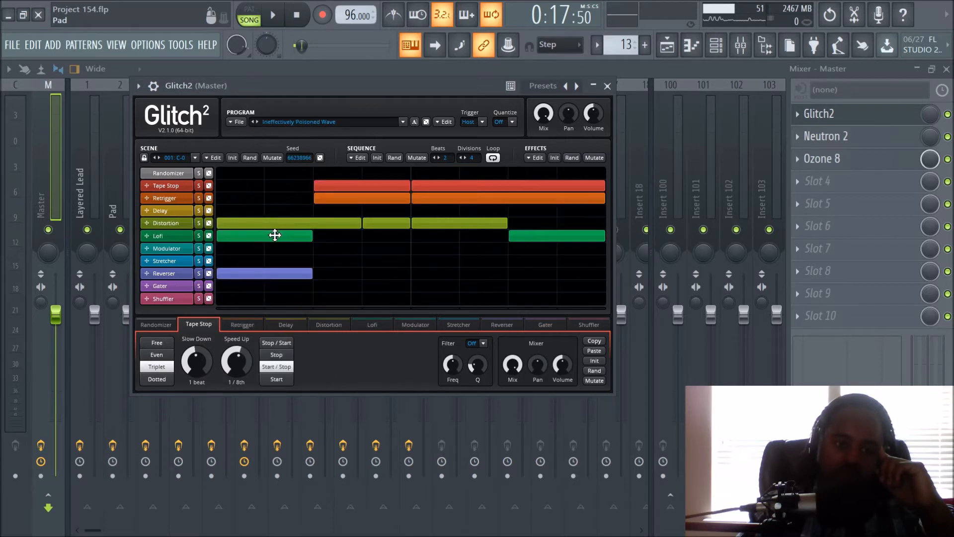
pyautogui.rightClick(244, 235)
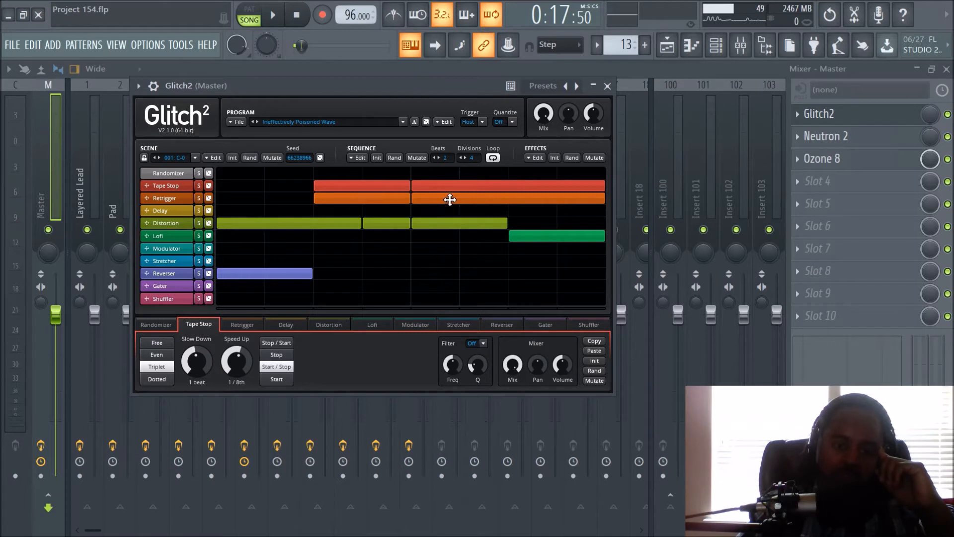
pyautogui.rightClick(449, 199)
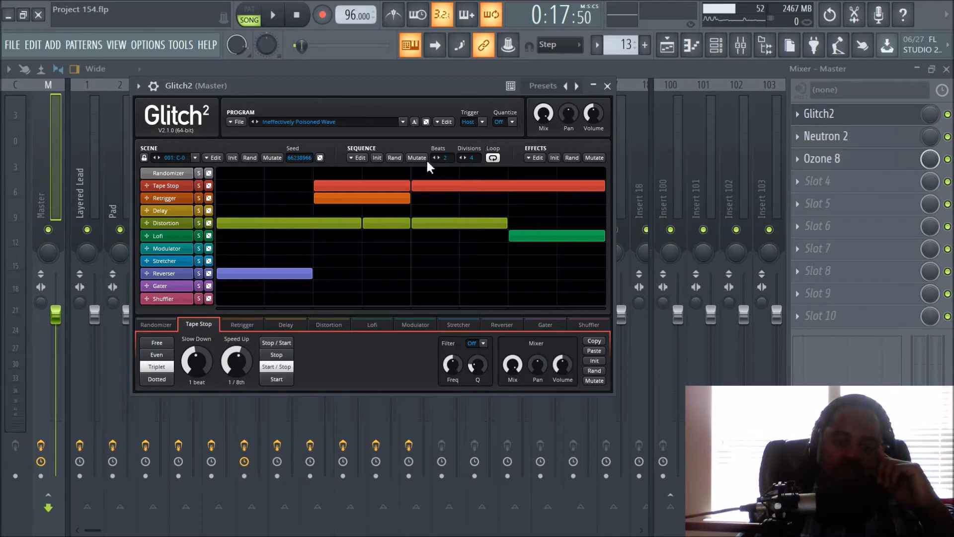
# - Load the Scientifically Wide-Eyed program and display the settings of its Delay and Stretcher effects
pyautogui.click(256, 122)
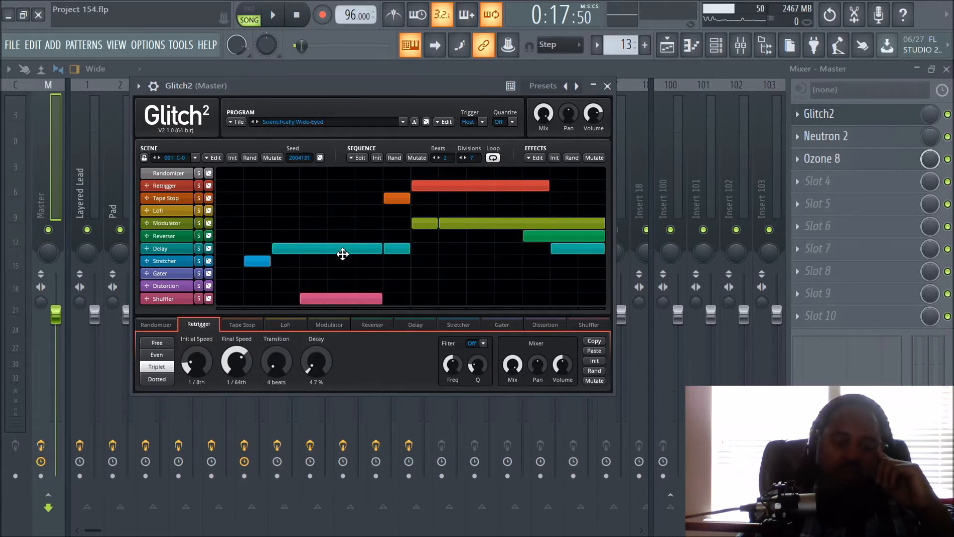
pyautogui.click(340, 253)
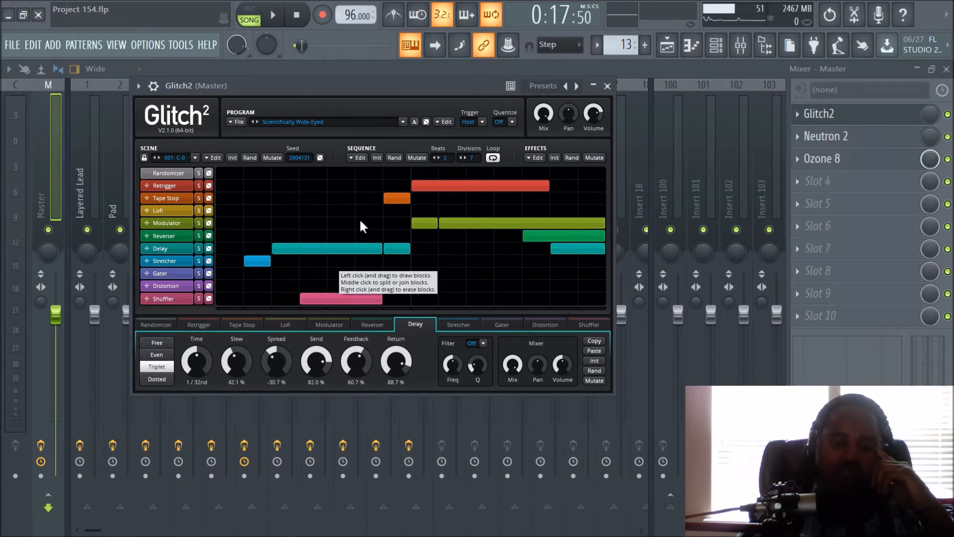
pyautogui.click(396, 197)
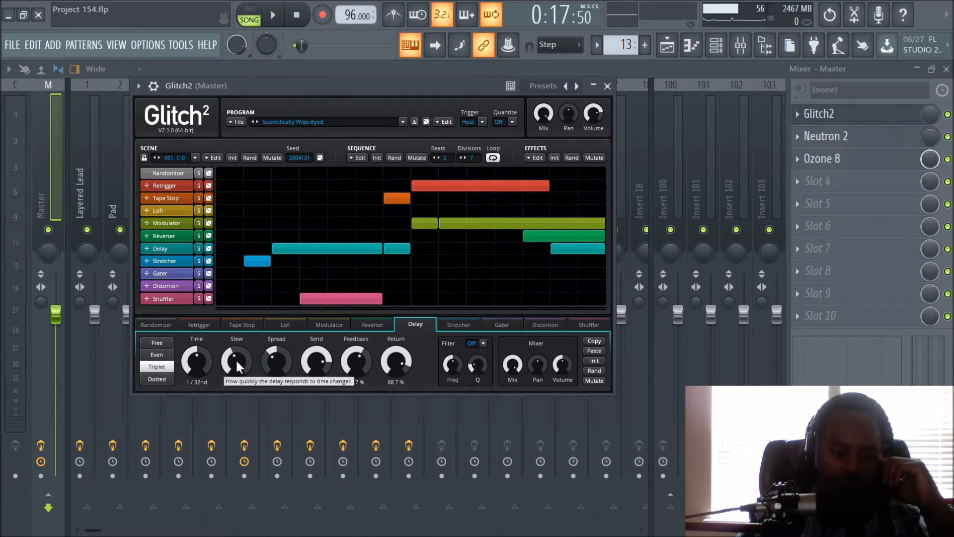
pyautogui.click(257, 261)
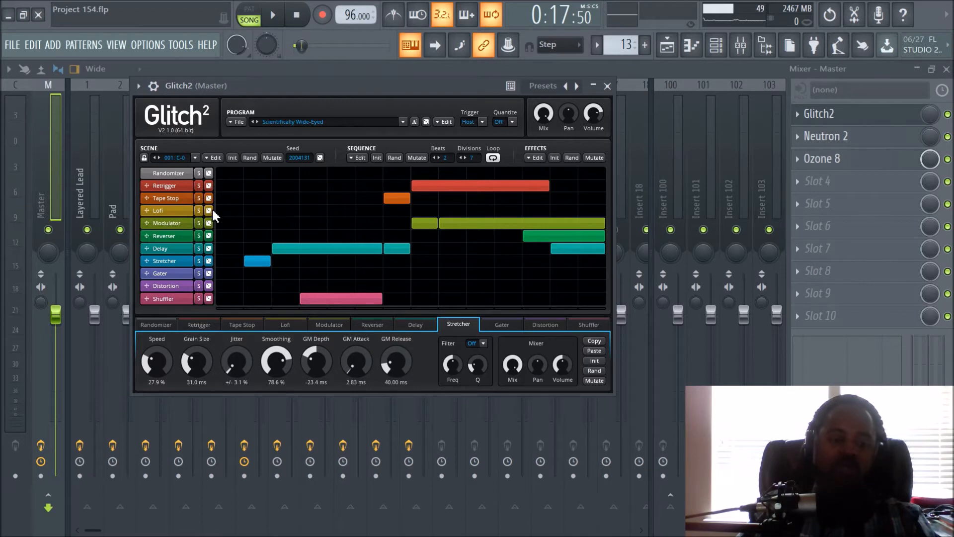
# - Randomize the Delay, Modulator and Lofi sequences of the Scientifically Wide-Eyed program
pyautogui.click(209, 248)
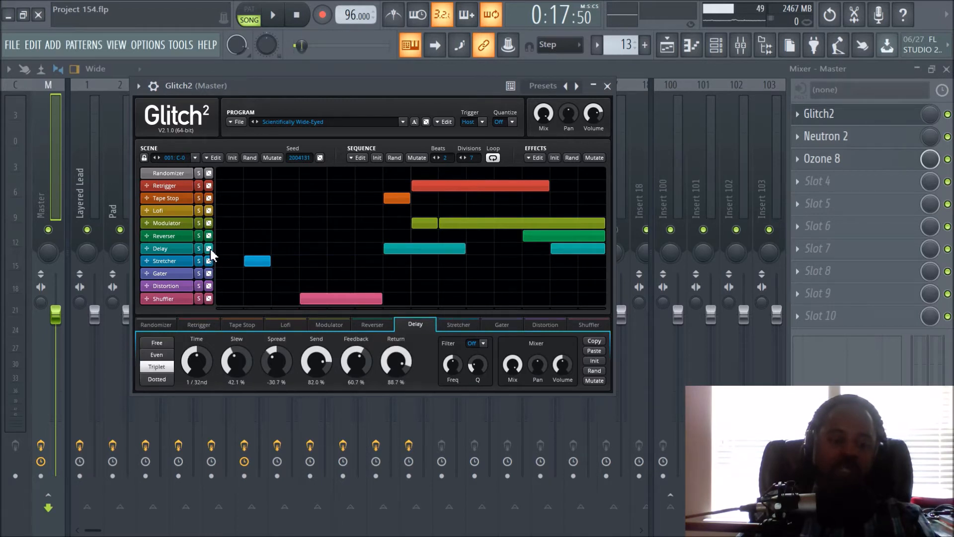
pyautogui.click(209, 249)
pyautogui.click(209, 248)
pyautogui.click(208, 248)
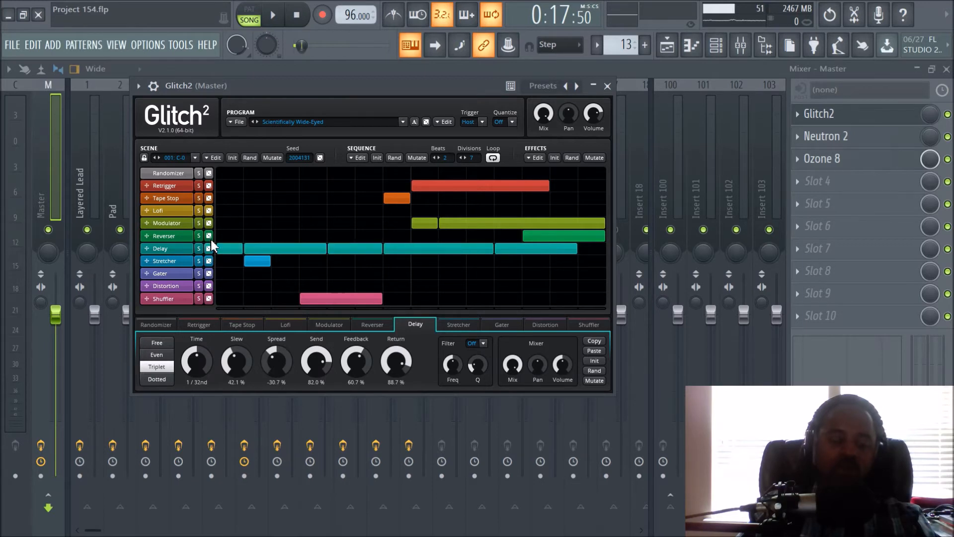
pyautogui.click(210, 222)
pyautogui.click(209, 223)
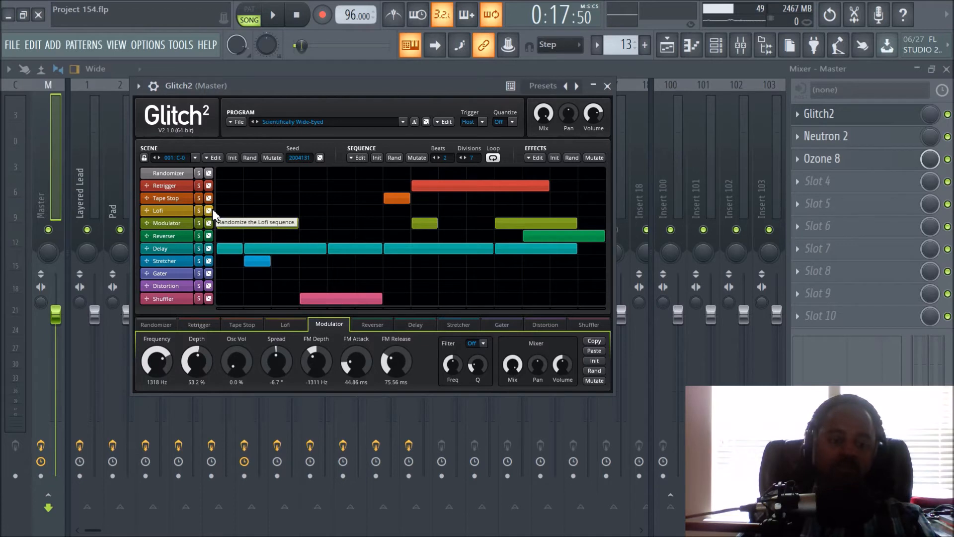
pyautogui.click(209, 210)
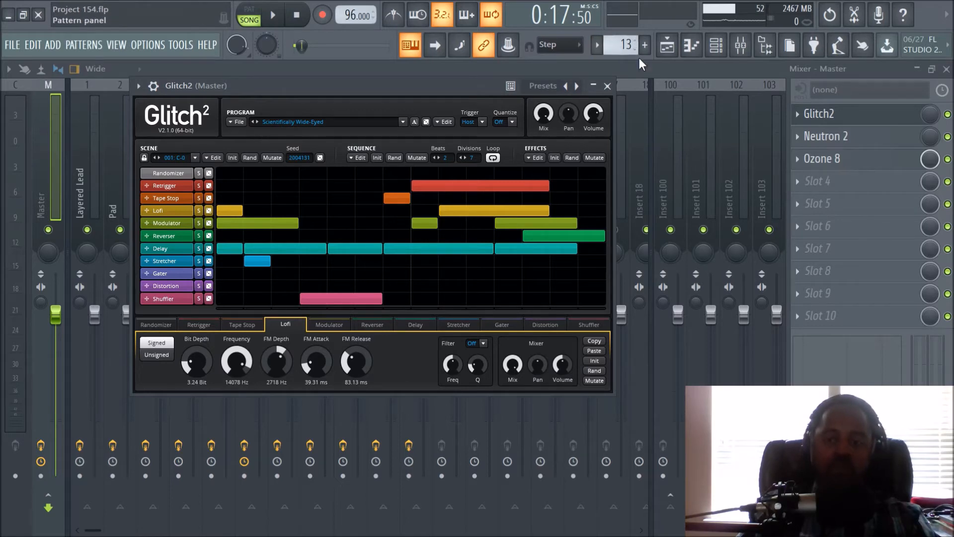
# - Close Glitch2, show the playlist and play the transition from bar 8 with the randomized sequences
pyautogui.click(607, 85)
pyautogui.click(667, 46)
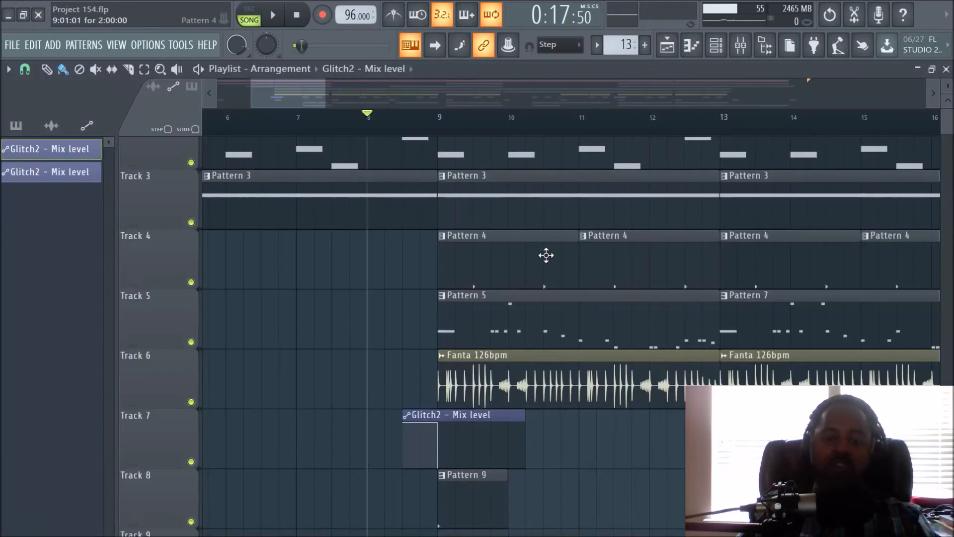
pyautogui.scroll(-1, 422, 121)
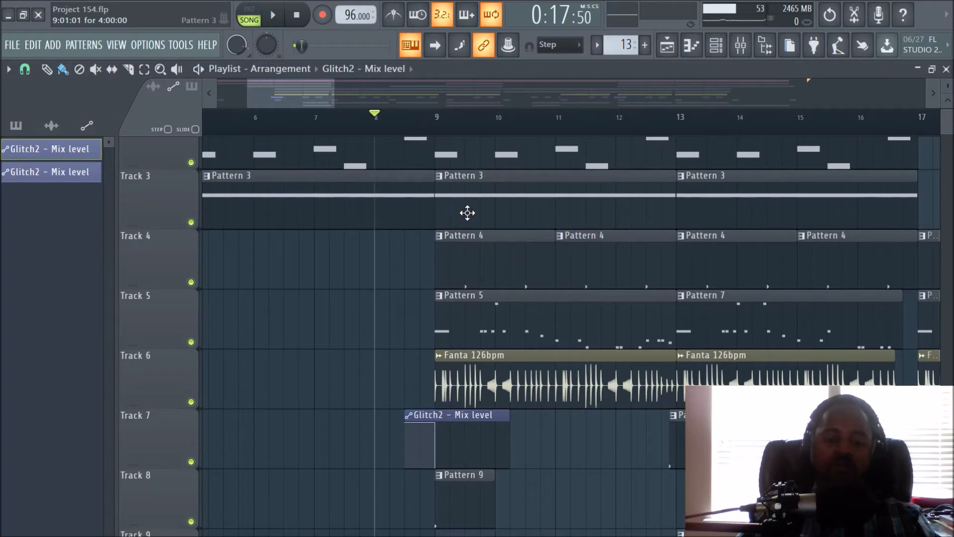
pyautogui.click(284, 28)
pyautogui.click(308, 26)
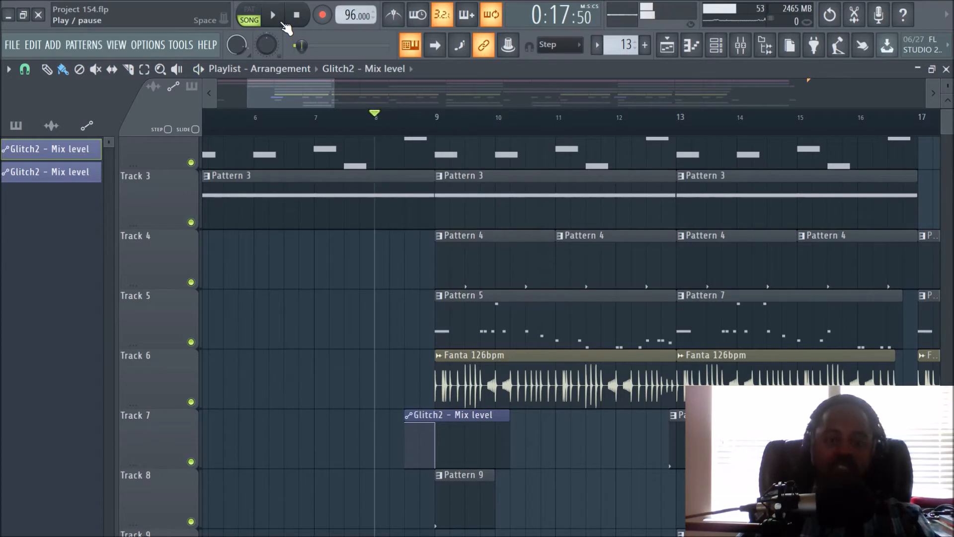
pyautogui.click(285, 27)
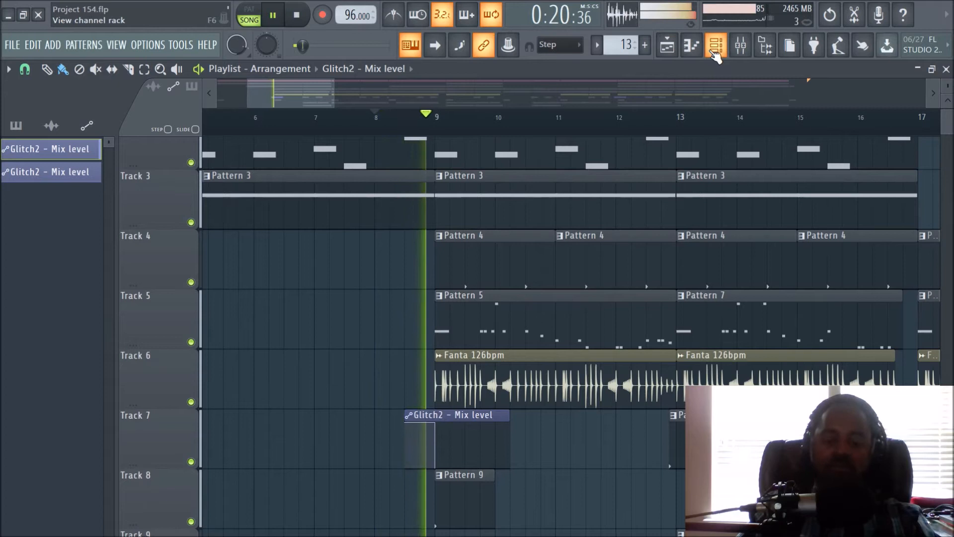
pyautogui.click(307, 21)
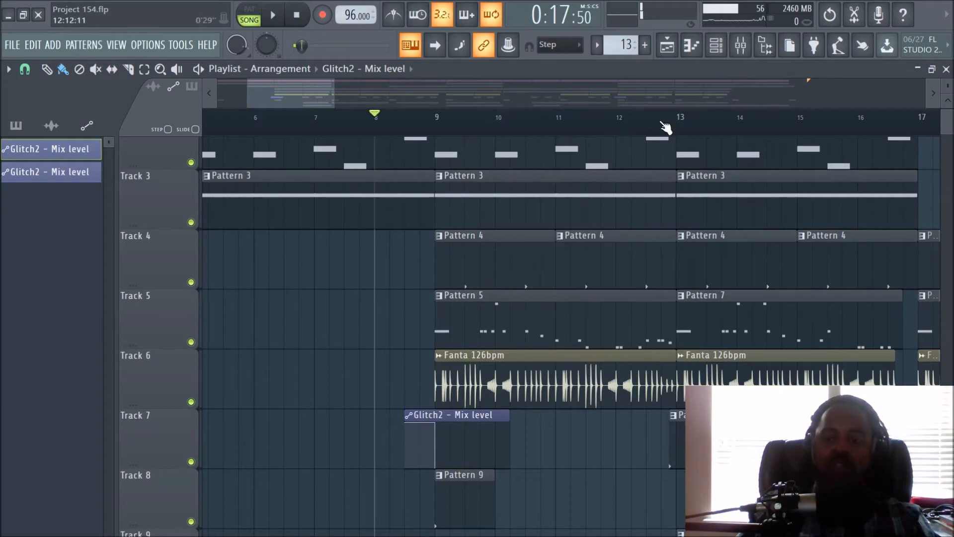
# - Reopen Glitch2 from the Master track in the mixer, show its Randomizer settings and save the project
pyautogui.click(740, 46)
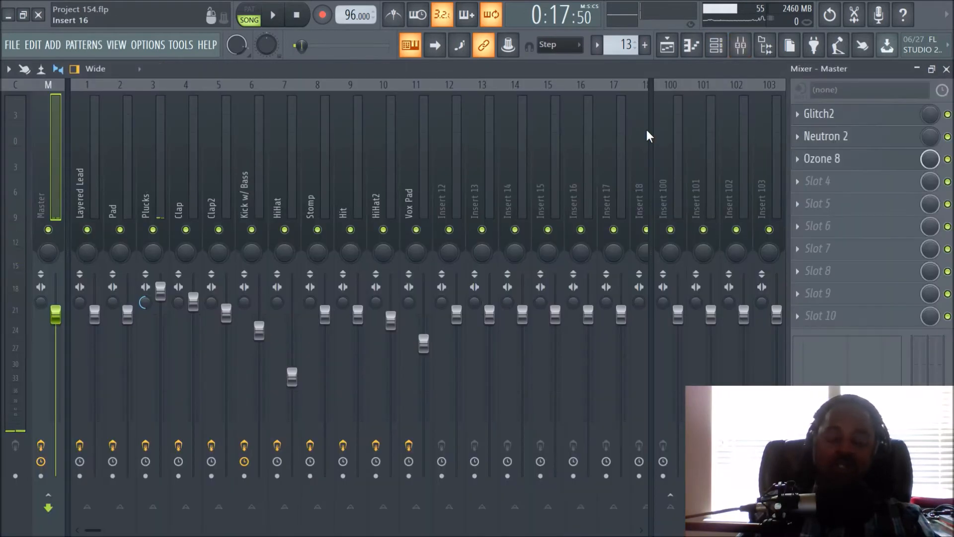
pyautogui.click(821, 114)
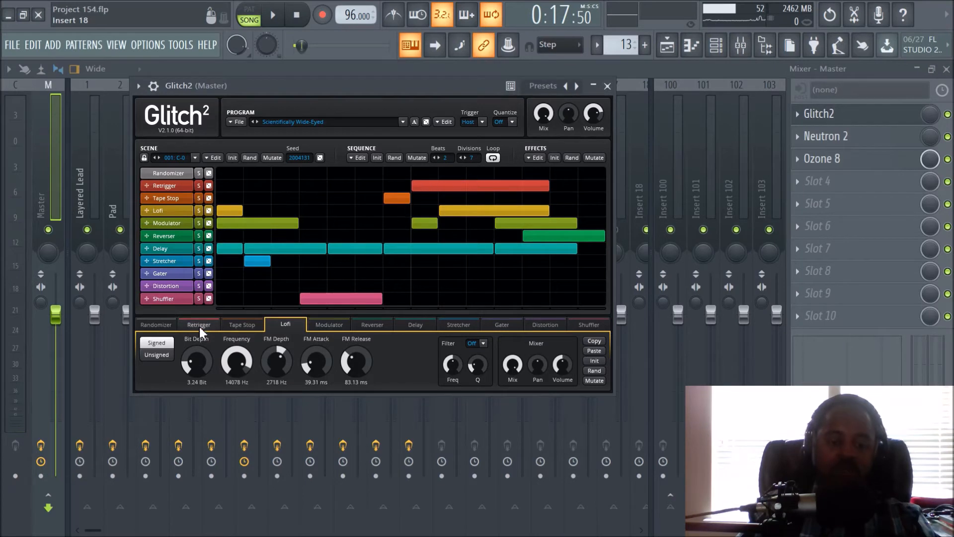
pyautogui.click(166, 326)
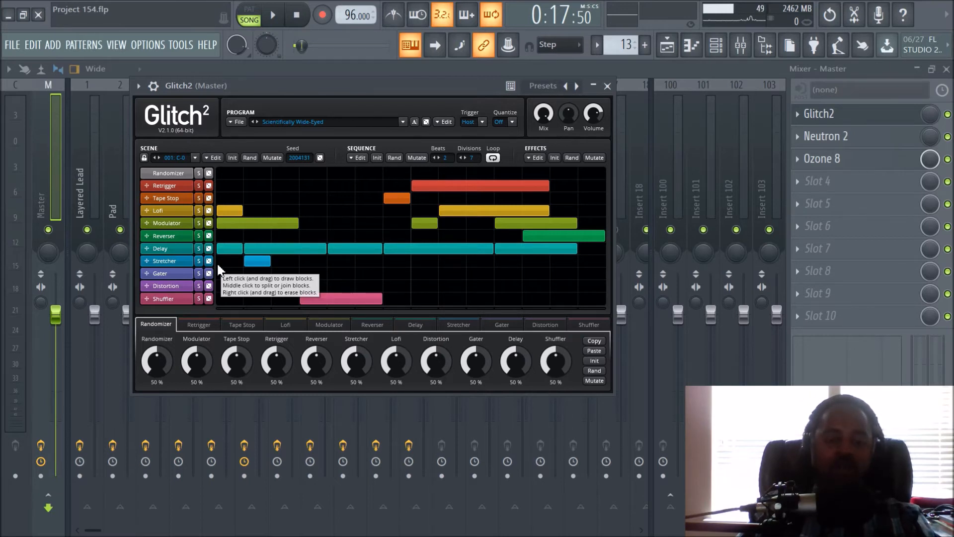
pyautogui.hotkey('ctrl', 's')
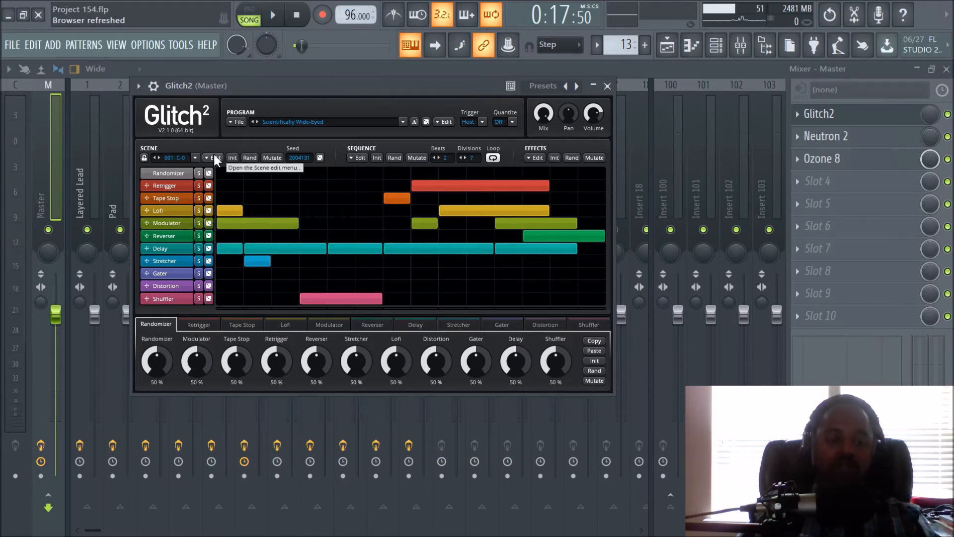
# - Randomize the Glitch2 program name until it reads Scientifically Precious
pyautogui.click(427, 122)
pyautogui.click(427, 122)
pyautogui.click(426, 121)
pyautogui.click(427, 122)
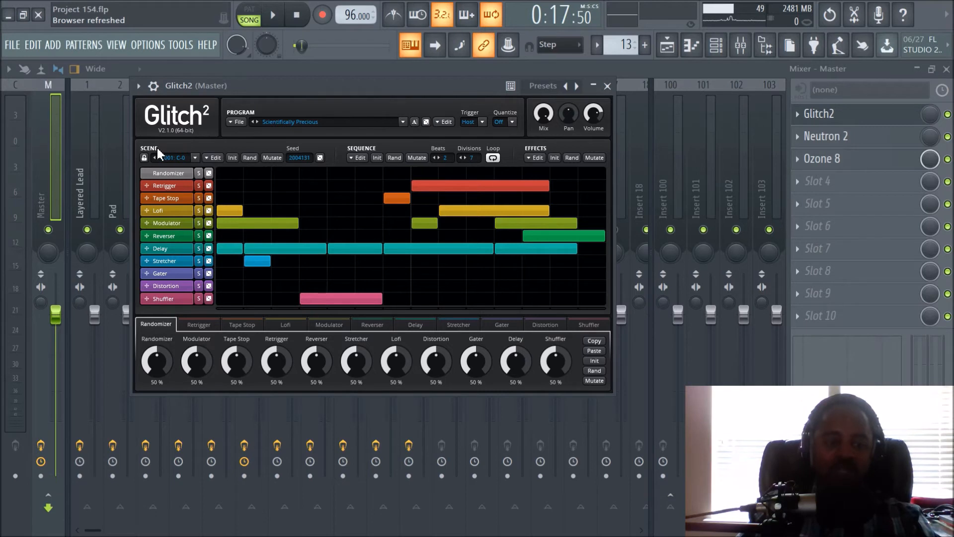
pyautogui.click(493, 158)
pyautogui.moveTo(546, 126)
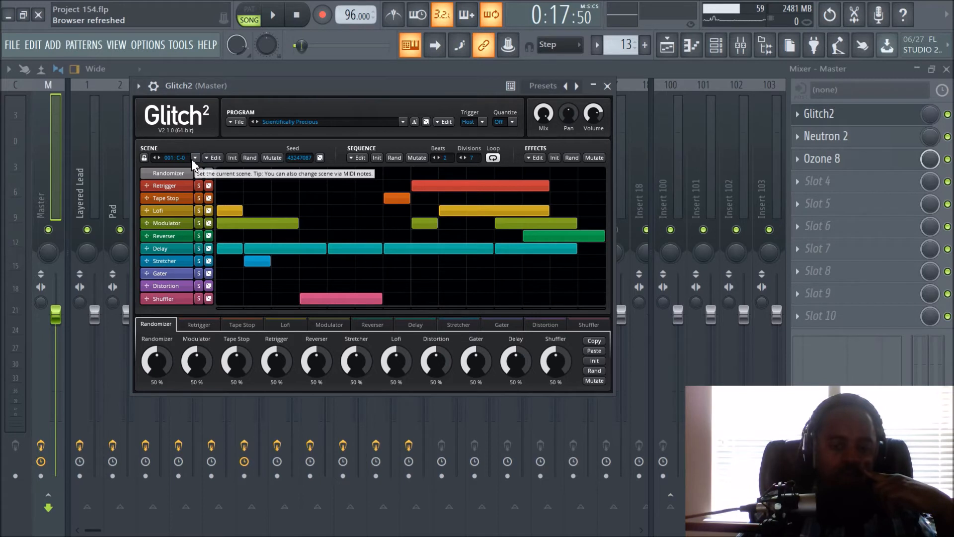
# - Load the Charmingly Super Smeg-Heads program and play the transition from bar 8 twice with it
pyautogui.click(257, 121)
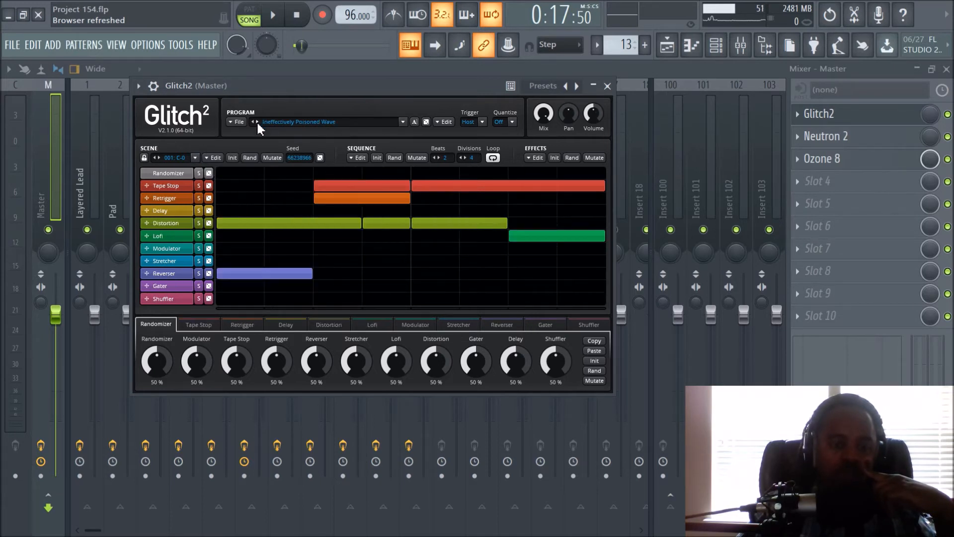
pyautogui.click(257, 121)
pyautogui.click(257, 121)
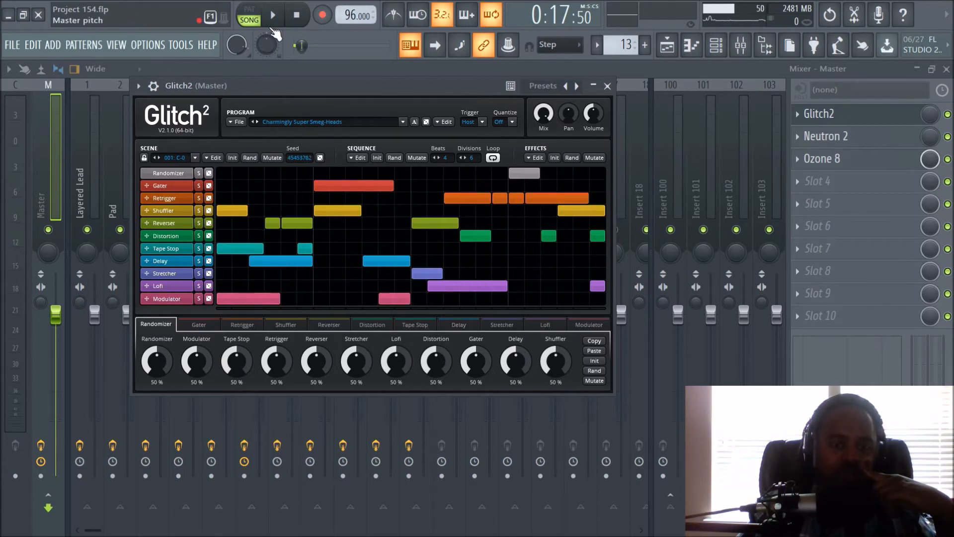
pyautogui.press('space')
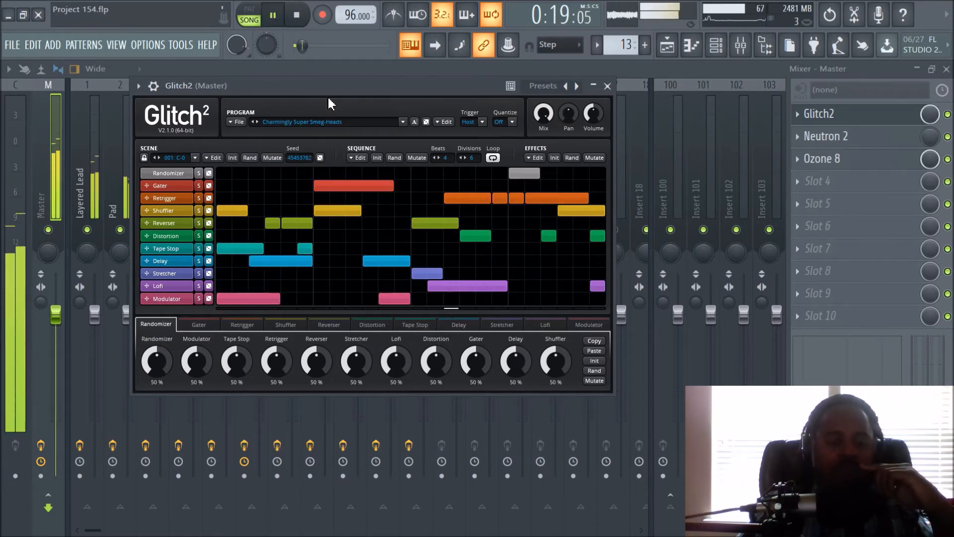
pyautogui.click(296, 19)
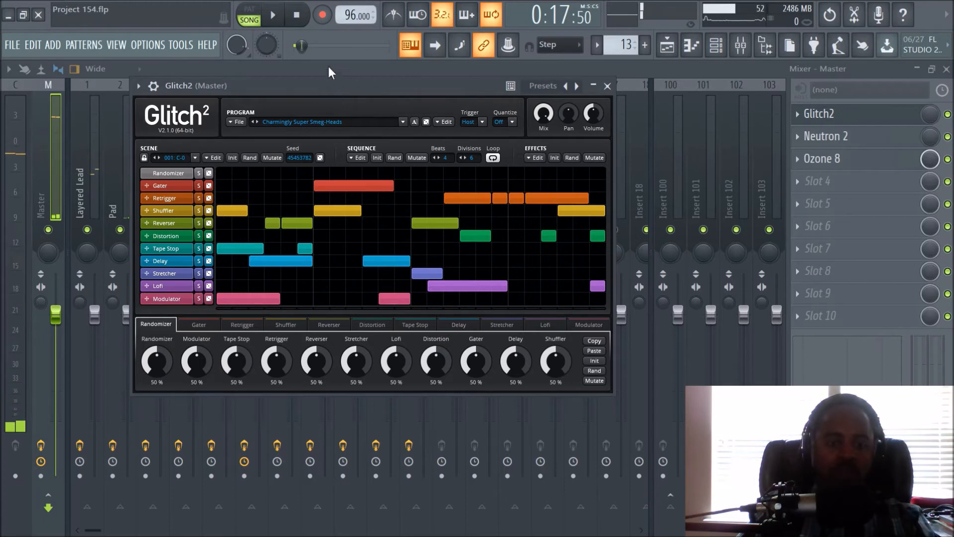
pyautogui.click(276, 23)
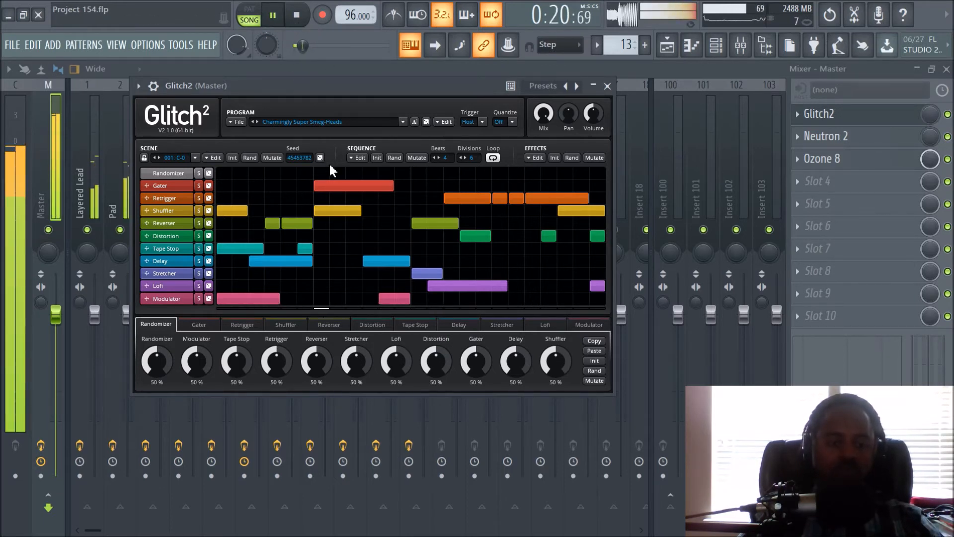
pyautogui.press('space')
# - Erase both Modulator blocks from the Charmingly Super Smeg-Heads sequence and replay the transition
pyautogui.click(262, 298)
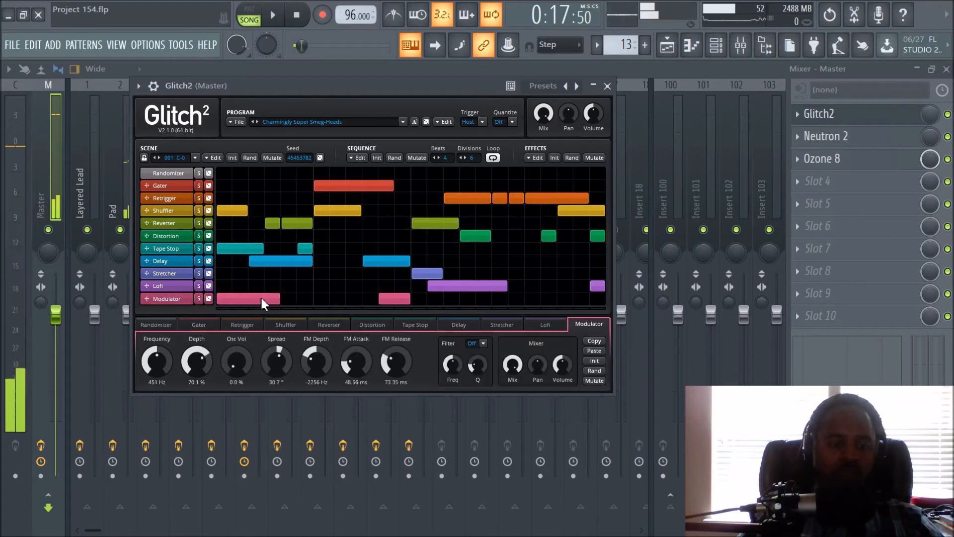
pyautogui.rightClick(257, 299)
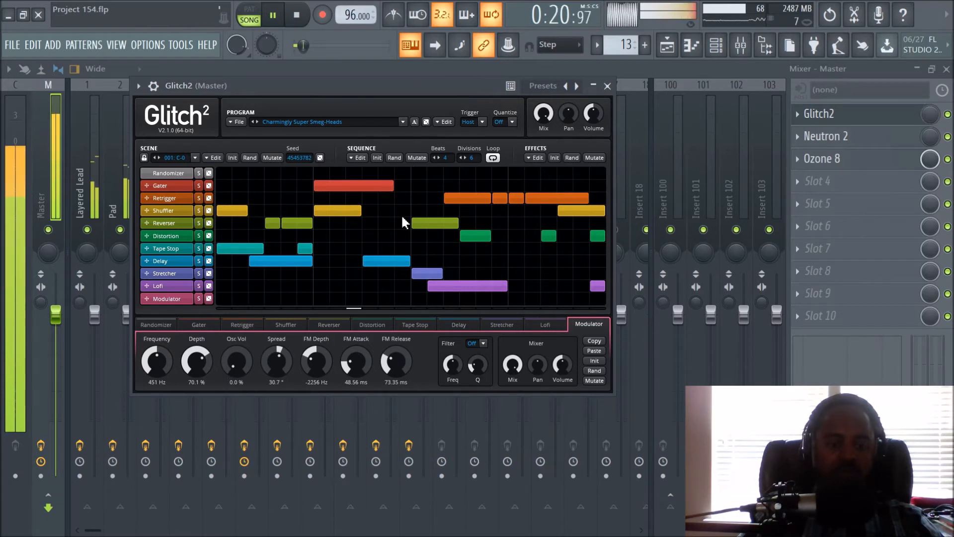
pyautogui.press('space')
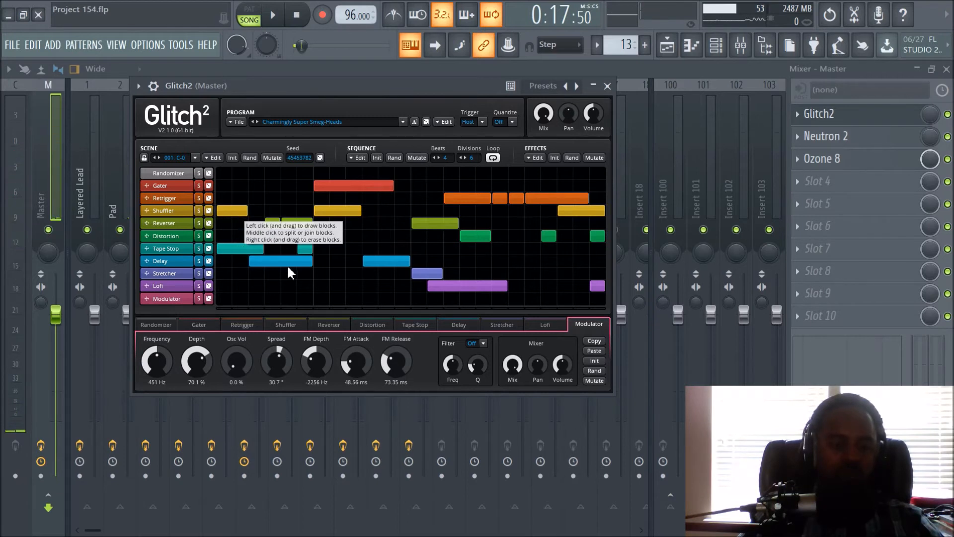
# - Erase the Gater block and the longer Lofi block from the sequence, replaying the transition between the edits
pyautogui.rightClick(333, 186)
pyautogui.press('space')
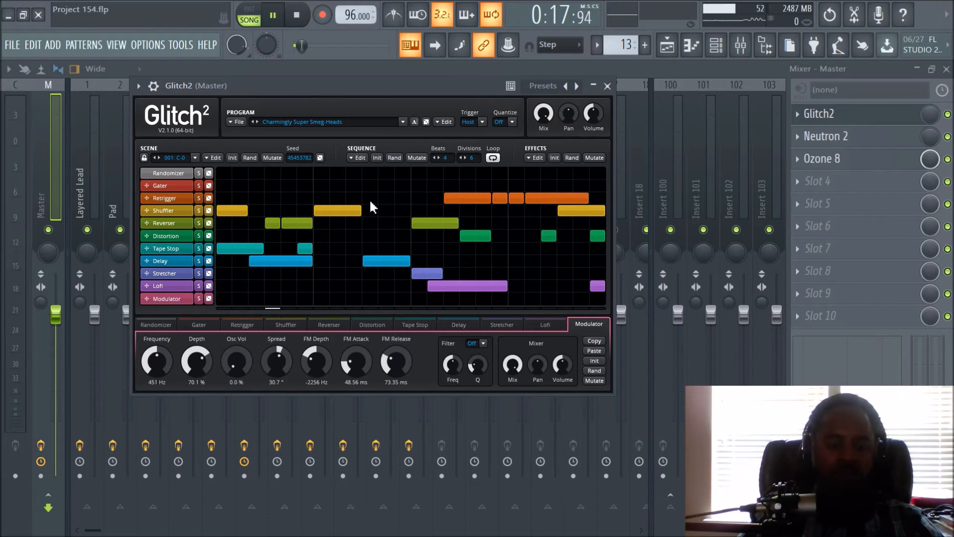
pyautogui.press('space')
pyautogui.rightClick(451, 288)
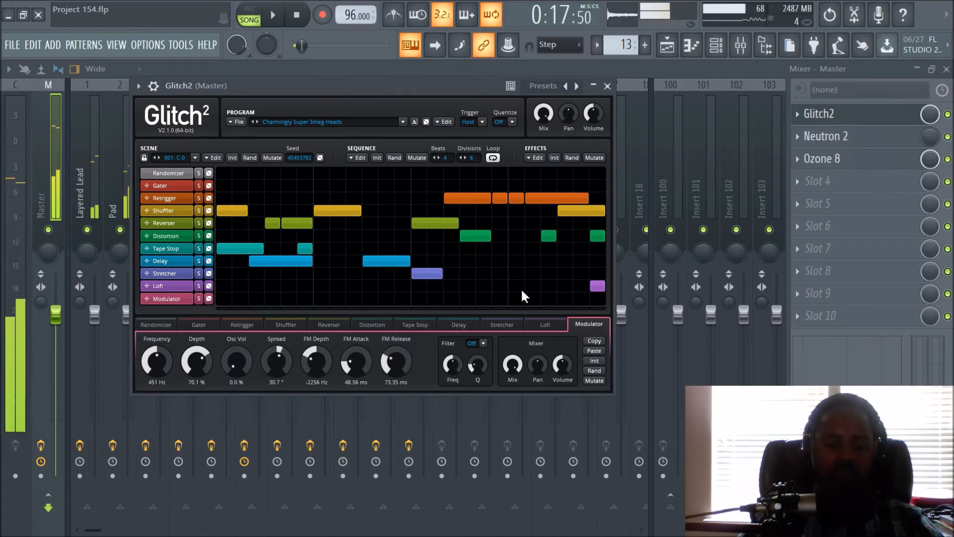
# - Erase the last remaining Lofi block from the sequence and play the transition twice
pyautogui.press('space')
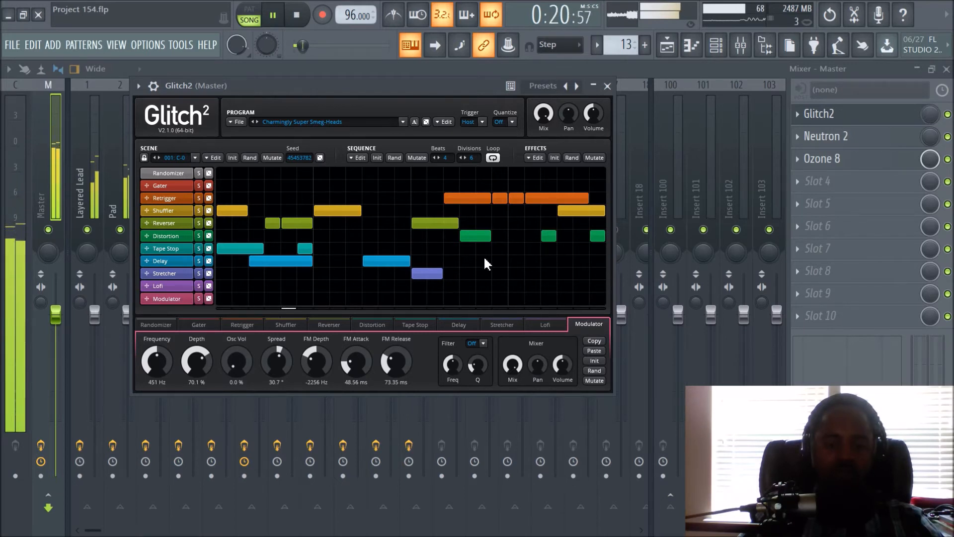
pyautogui.press('space')
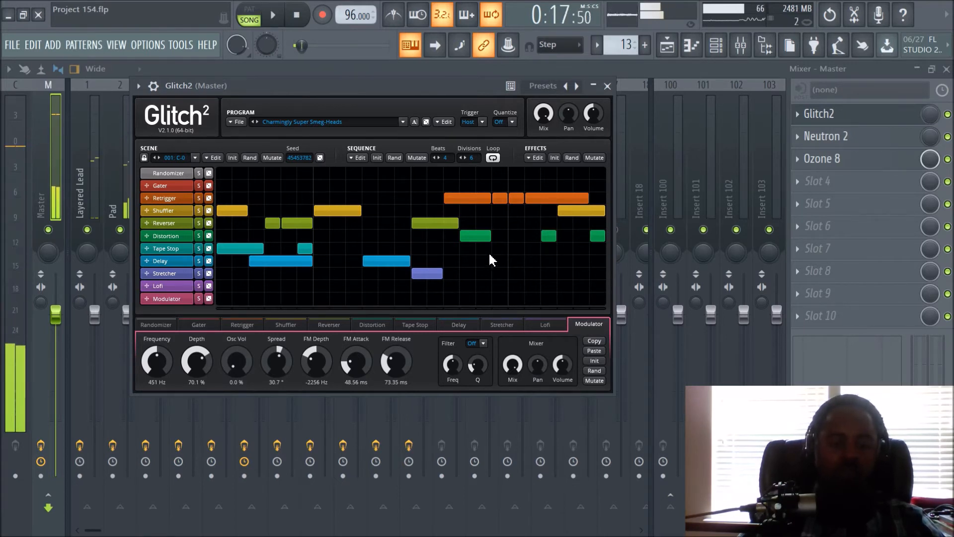
pyautogui.press('space')
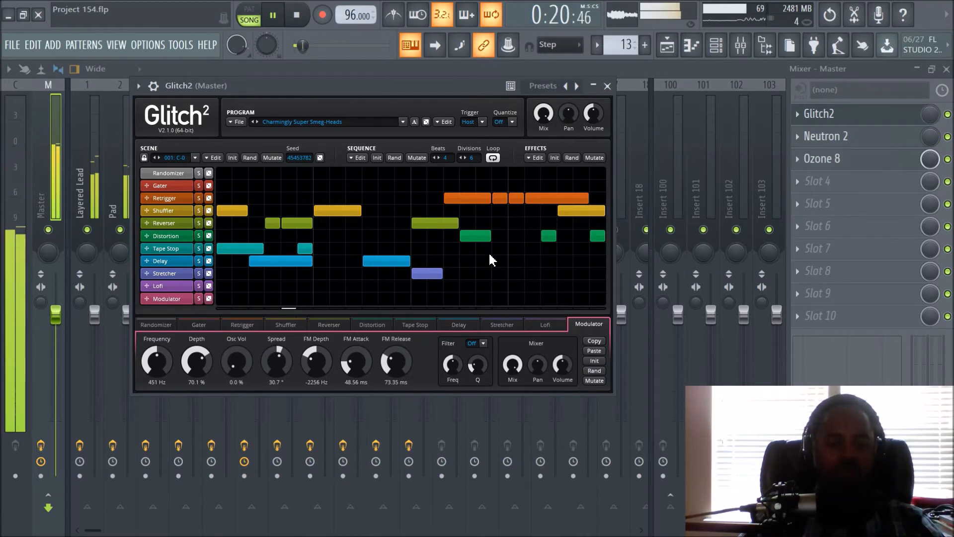
pyautogui.press('space')
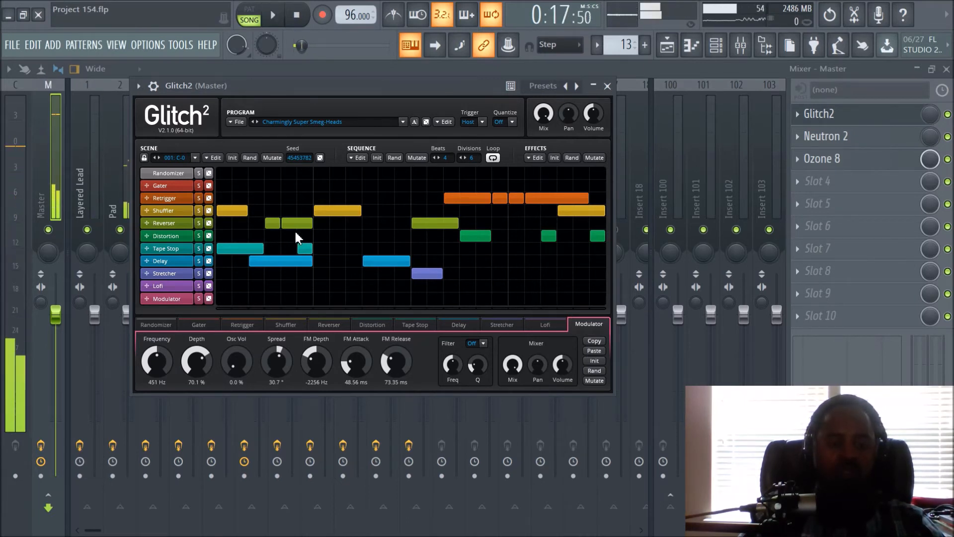
# - Erase all Tape Stop and Retrigger blocks and most Shuffler, Reverser and Distortion blocks, and replay the transition
pyautogui.rightClick(305, 248)
pyautogui.rightClick(240, 248)
pyautogui.rightClick(232, 211)
pyautogui.rightClick(298, 223)
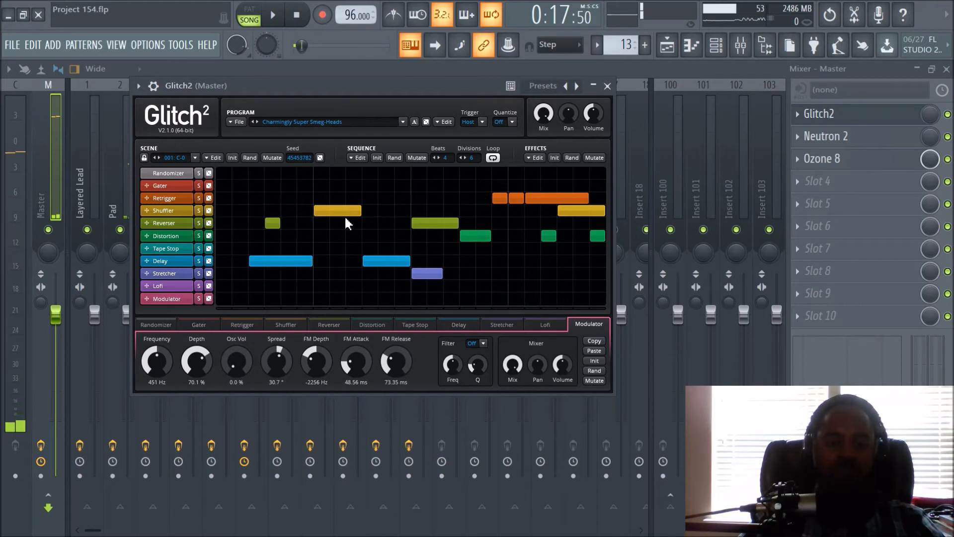
pyautogui.rightClick(435, 223)
pyautogui.rightClick(467, 199)
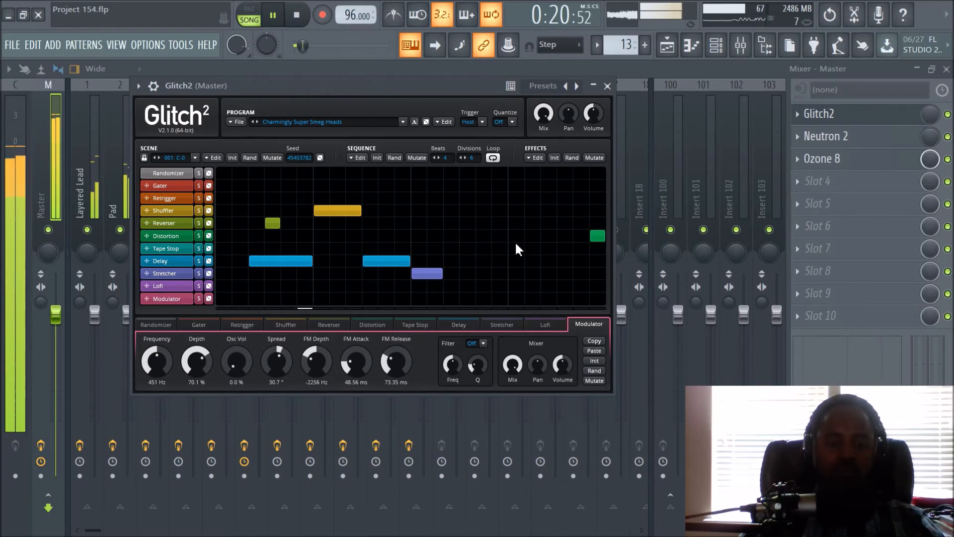
pyautogui.press('space')
# - Empty the sequence by erasing the remaining Shuffler, Reverser, Delay, Stretcher and Distortion blocks
pyautogui.rightClick(330, 210)
pyautogui.rightClick(281, 261)
pyautogui.rightClick(268, 223)
pyautogui.rightClick(423, 272)
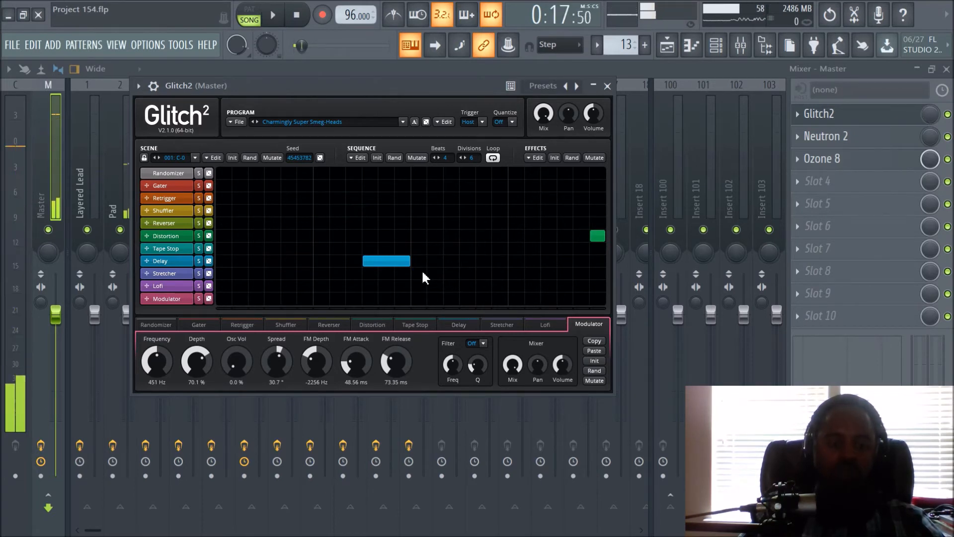
pyautogui.rightClick(394, 263)
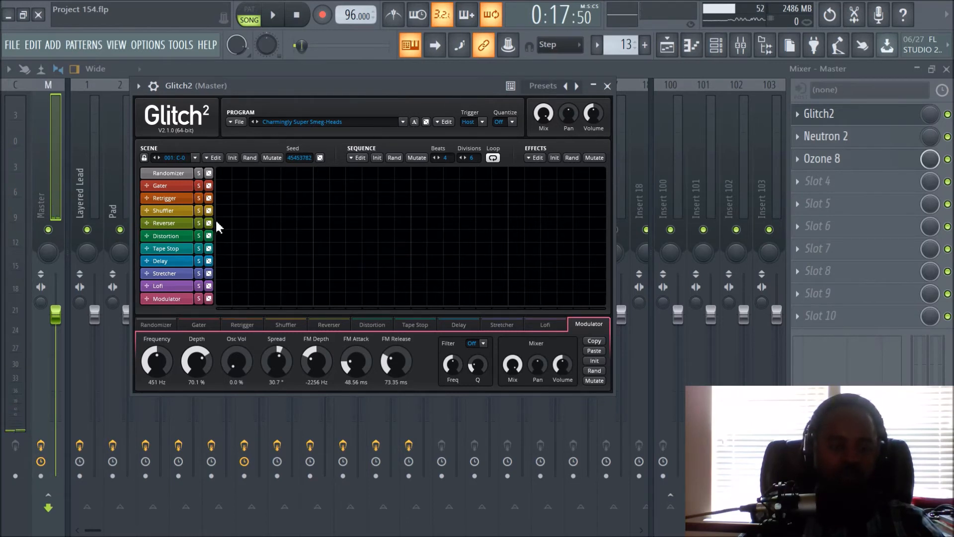
# - Draw a long Reverser block from division 7 to 17, extend it to division 22, and play the transition at both lengths
pyautogui.click(321, 224)
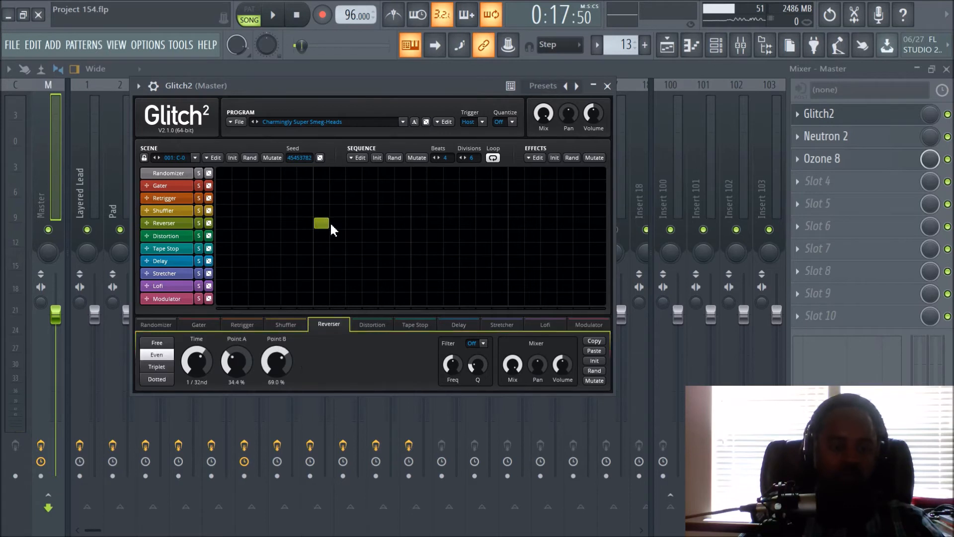
pyautogui.moveTo(331, 225); pyautogui.dragTo(485, 230)
pyautogui.press('space')
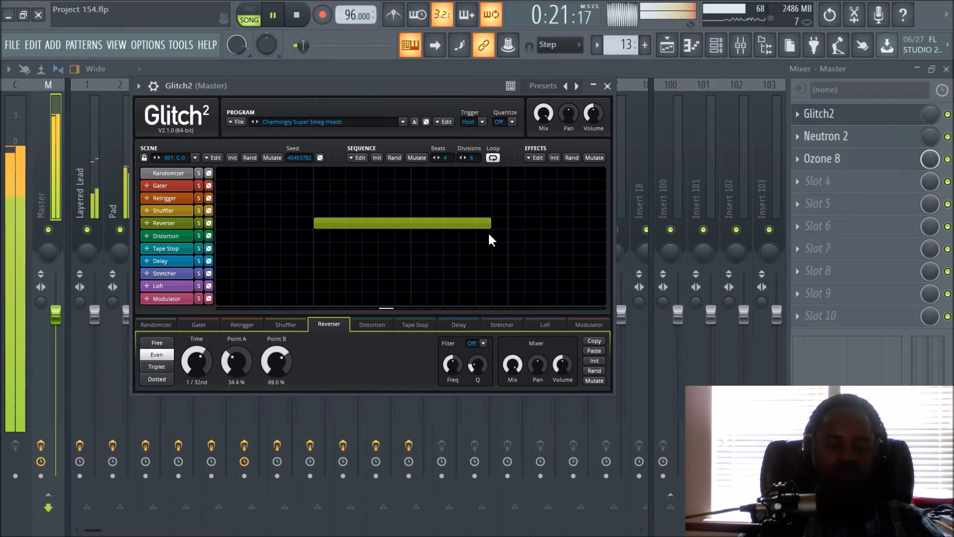
pyautogui.press('space')
pyautogui.moveTo(489, 229); pyautogui.dragTo(574, 236)
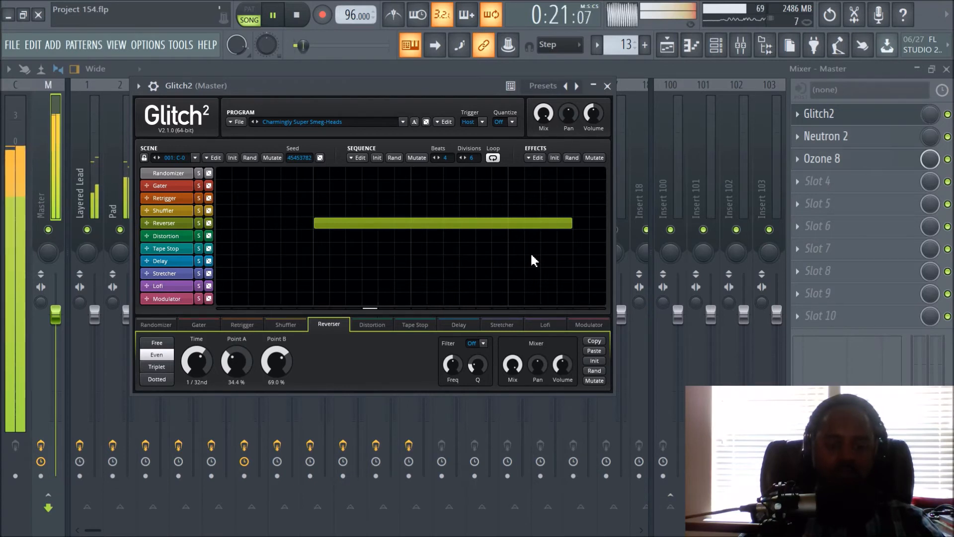
pyautogui.press('space')
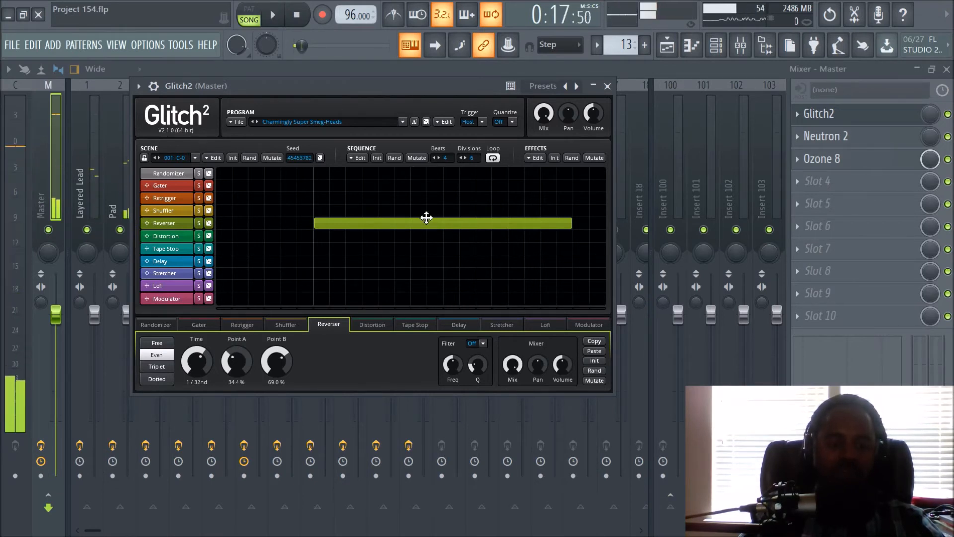
# - Move the long Reverser block to the Retrigger lane, replay the transition and show the Retrigger settings
pyautogui.moveTo(426, 223); pyautogui.dragTo(427, 199)
pyautogui.press('space')
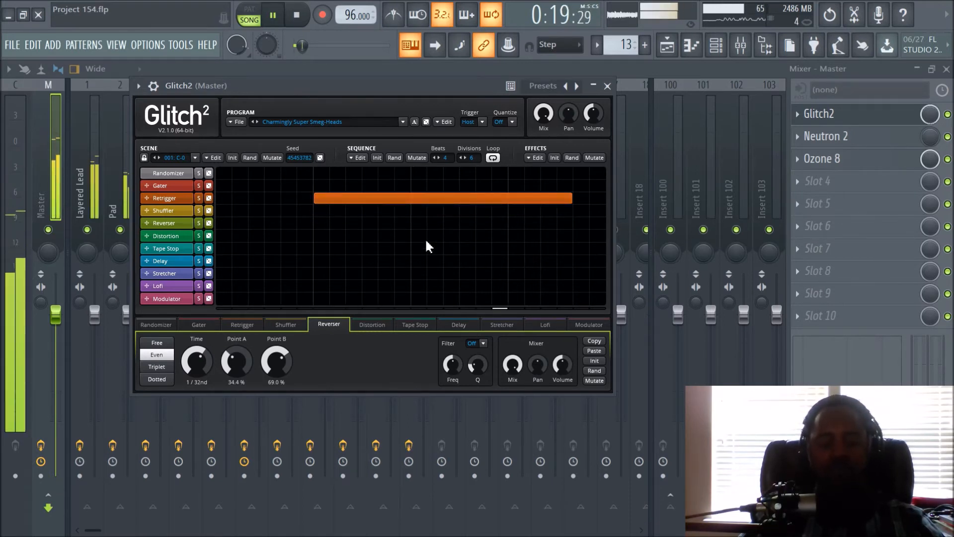
pyautogui.press('space')
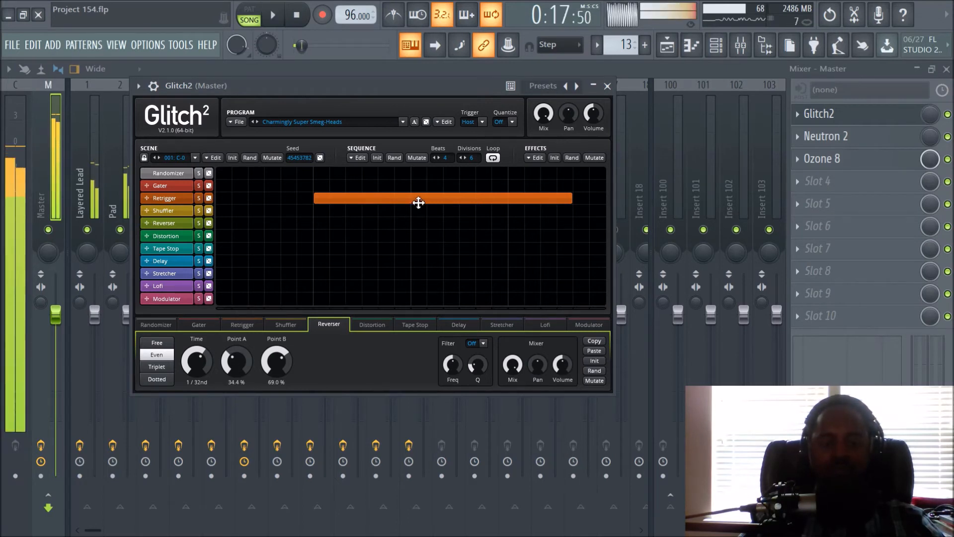
pyautogui.click(417, 201)
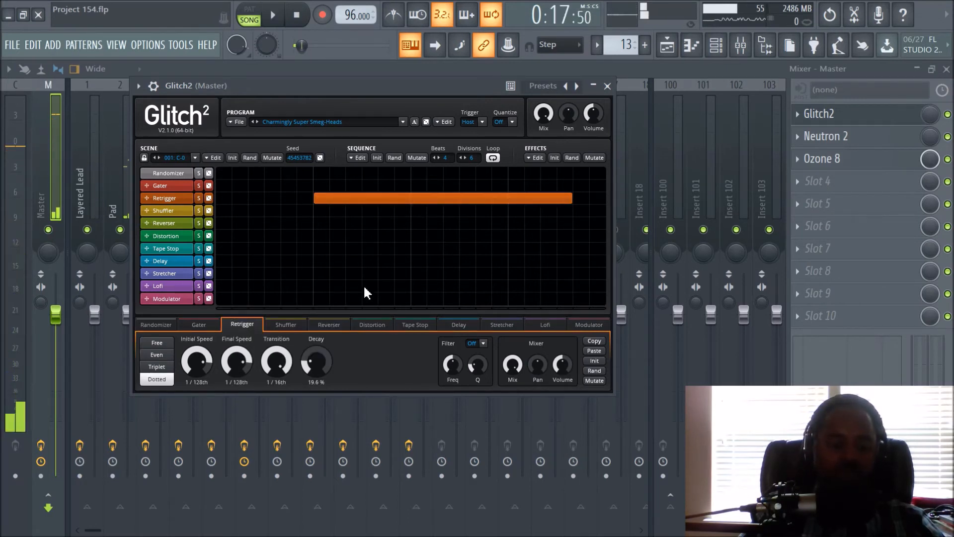
# - Move the long block to the Tape Stop lane, set its Slow Down to 1/64th and replay the transition
pyautogui.moveTo(369, 200); pyautogui.dragTo(368, 248)
pyautogui.press('space')
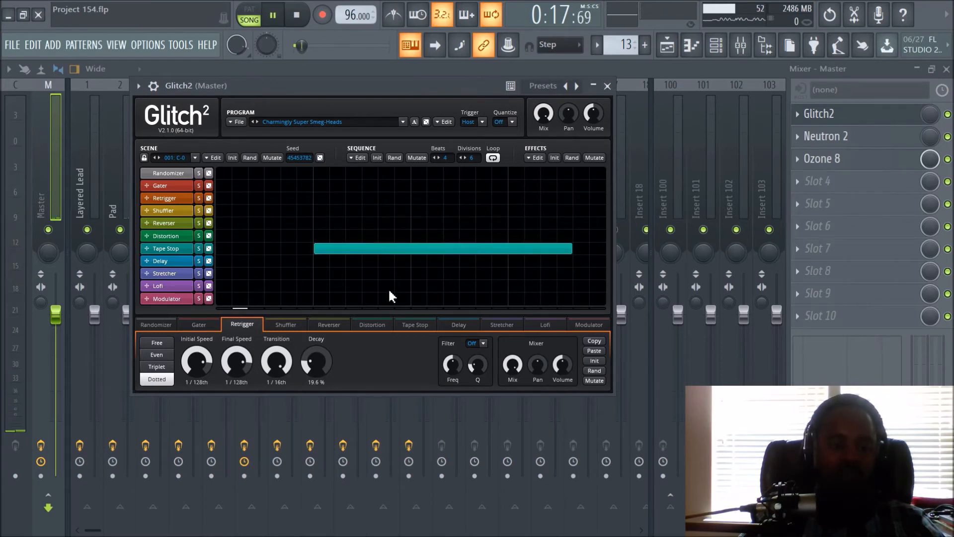
pyautogui.click(393, 248)
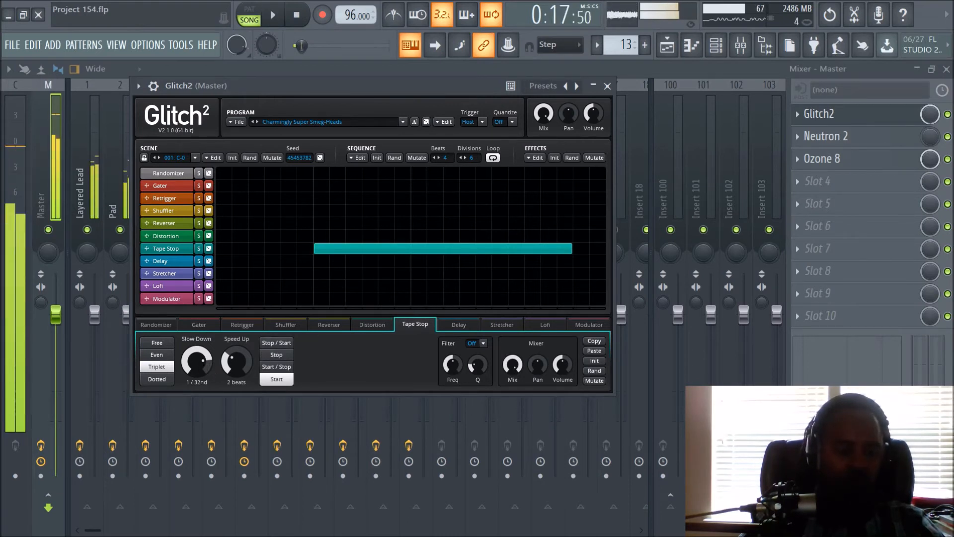
pyautogui.press('space')
pyautogui.scroll(-1, 197, 362)
pyautogui.press('space')
# - Move the Tape Stop block to the sequence start, stretch it across the full sequence and replay the transition
pyautogui.moveTo(315, 249); pyautogui.dragTo(215, 249)
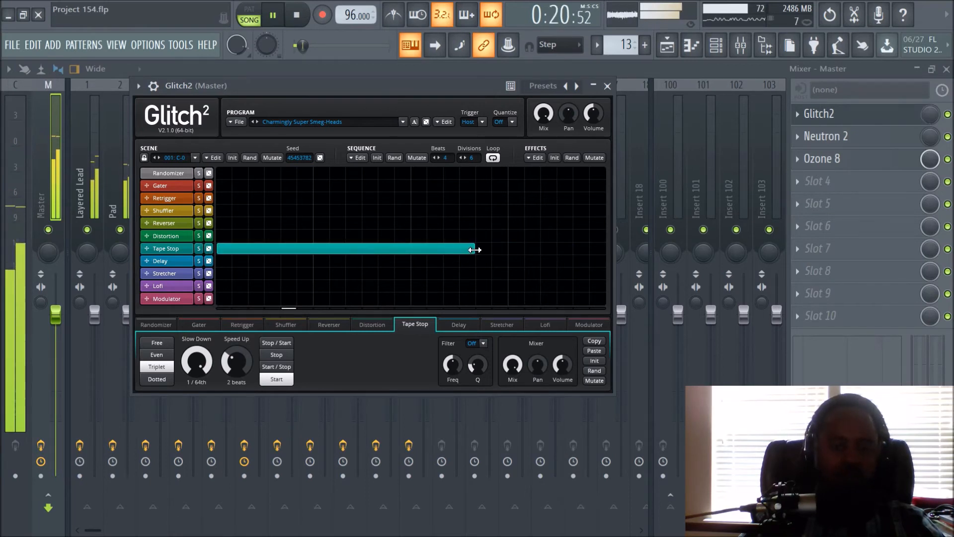
pyautogui.press('space')
pyautogui.moveTo(474, 249); pyautogui.dragTo(630, 252)
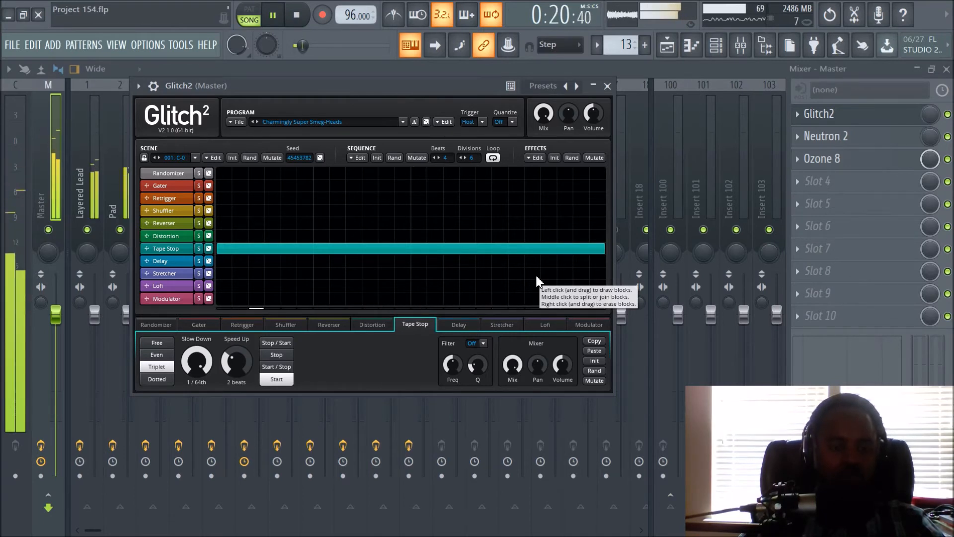
pyautogui.press('space')
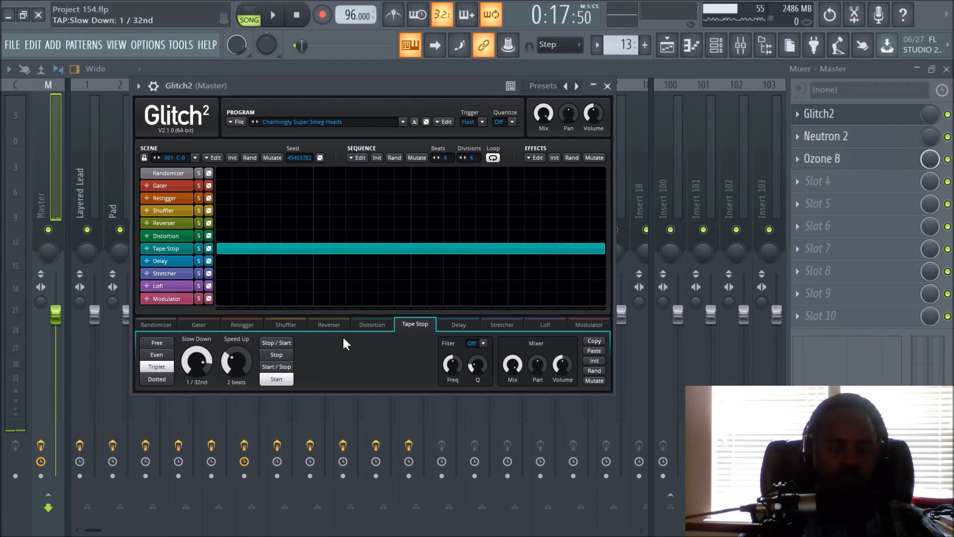
# - Play the transition with Tape Stop's Slow Down at 1/32nd, and again with Slow Down at 4 beats and Speed Up at 1/16th
pyautogui.press('space')
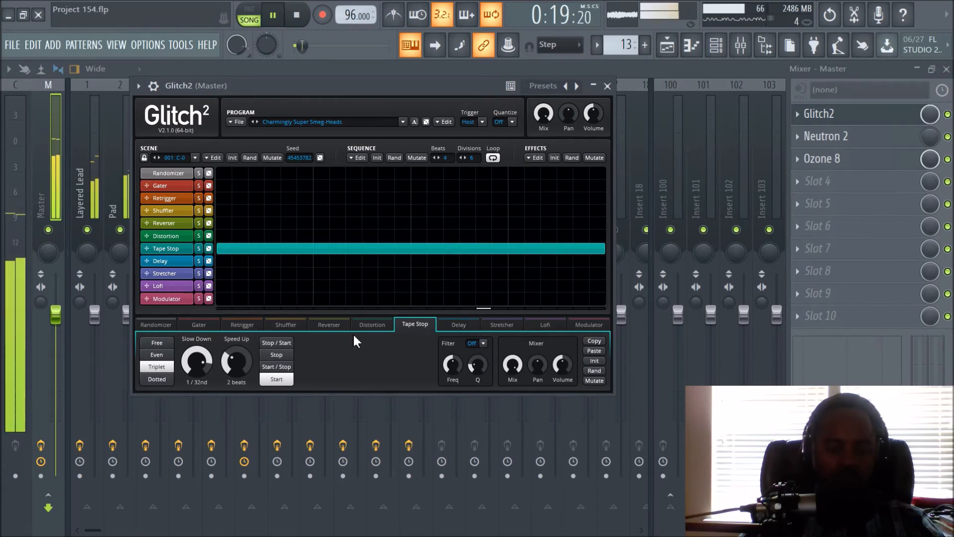
pyautogui.press('space')
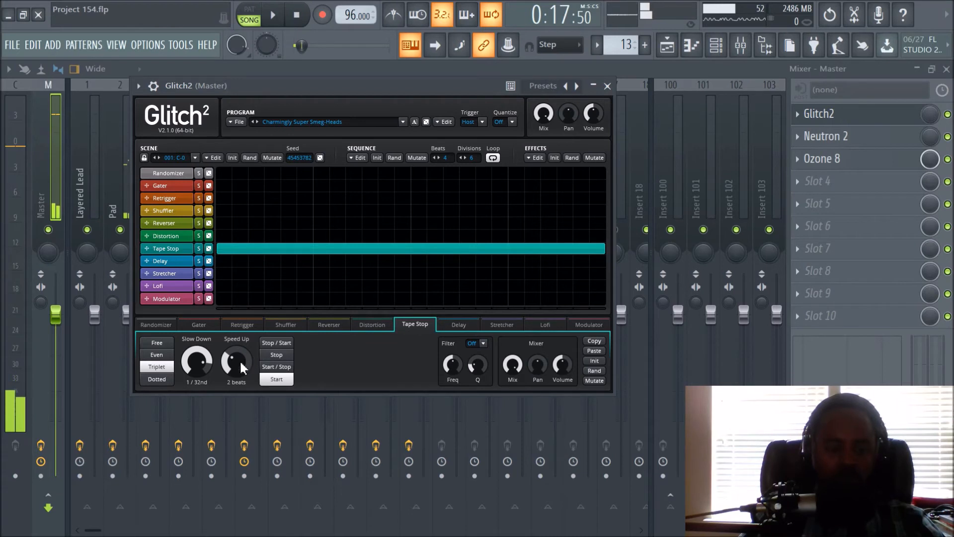
pyautogui.moveTo(198, 361); pyautogui.dragTo(232, 342)
pyautogui.press('space')
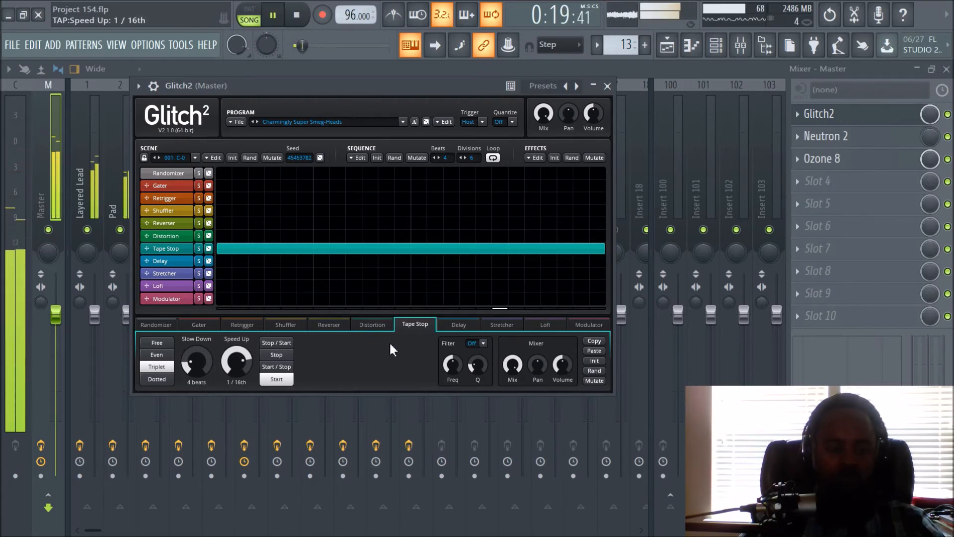
pyautogui.press('space')
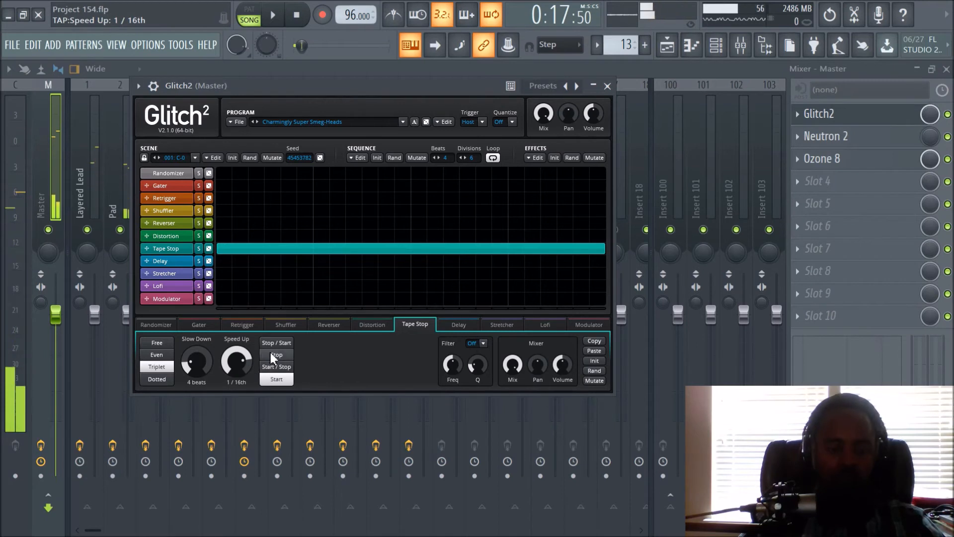
# - Switch the Tape Stop mode to Stop, set Slow Down to 1 beat and play the transition
pyautogui.click(269, 352)
pyautogui.press('space')
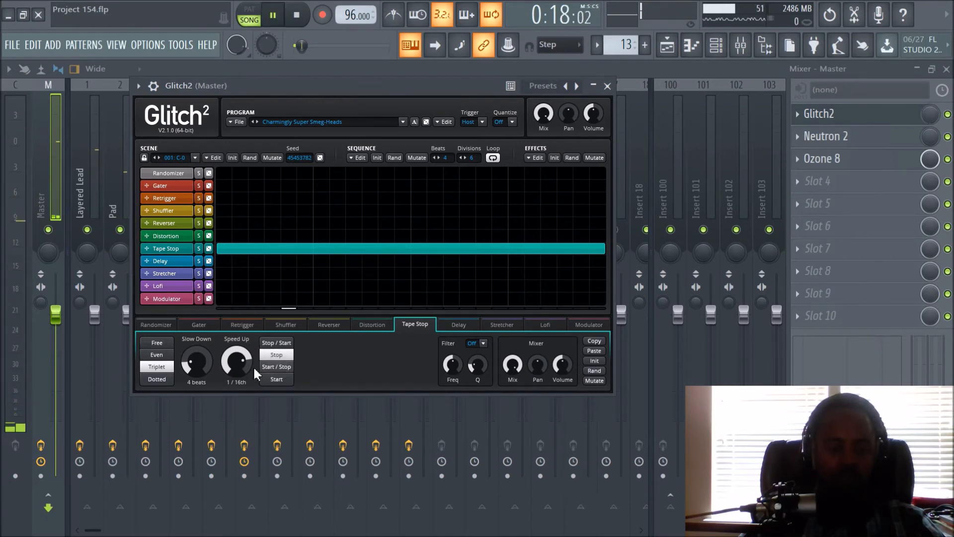
pyautogui.moveTo(206, 363); pyautogui.dragTo(206, 348)
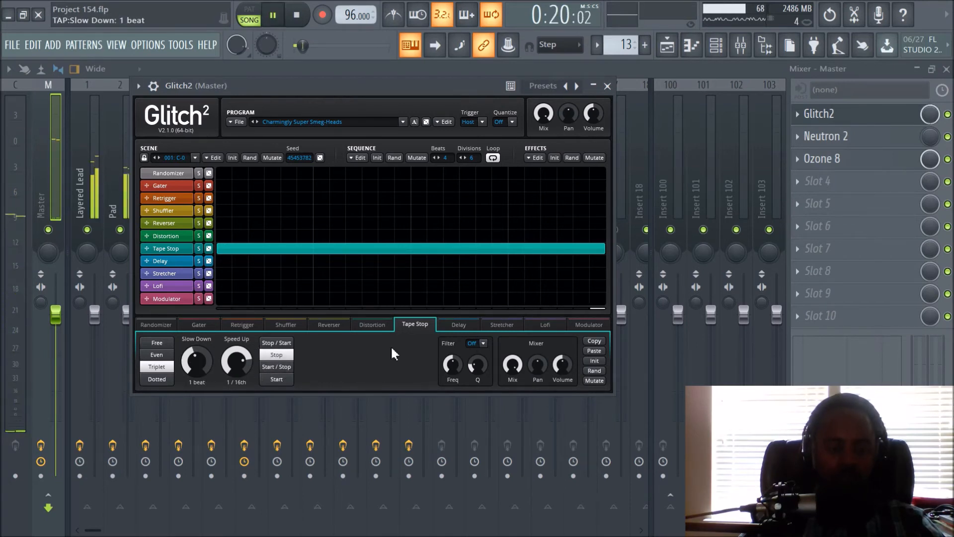
pyautogui.press('space')
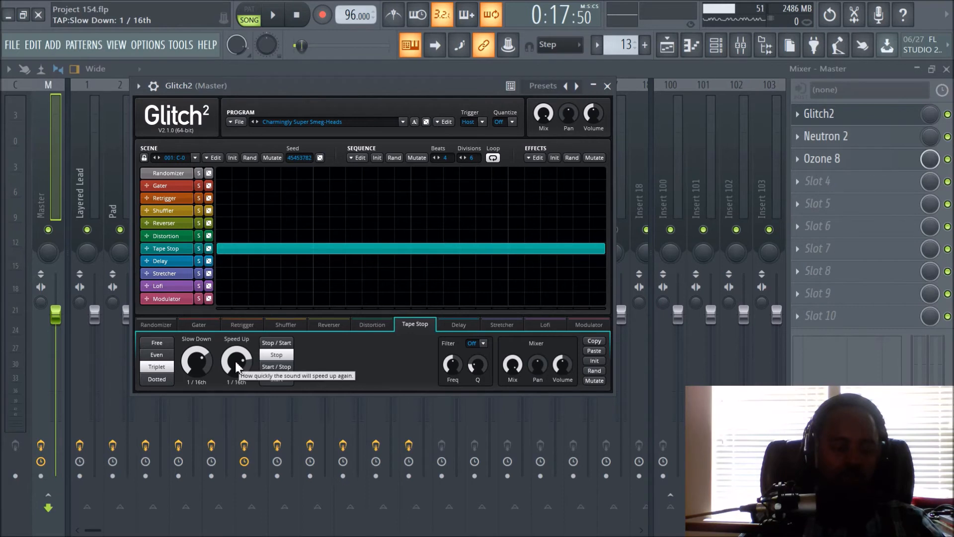
# - Set Tape Stop's Slow Down to 1/16th and Speed Up to 4 beats, and replay the transition
pyautogui.moveTo(241, 367); pyautogui.dragTo(241, 359)
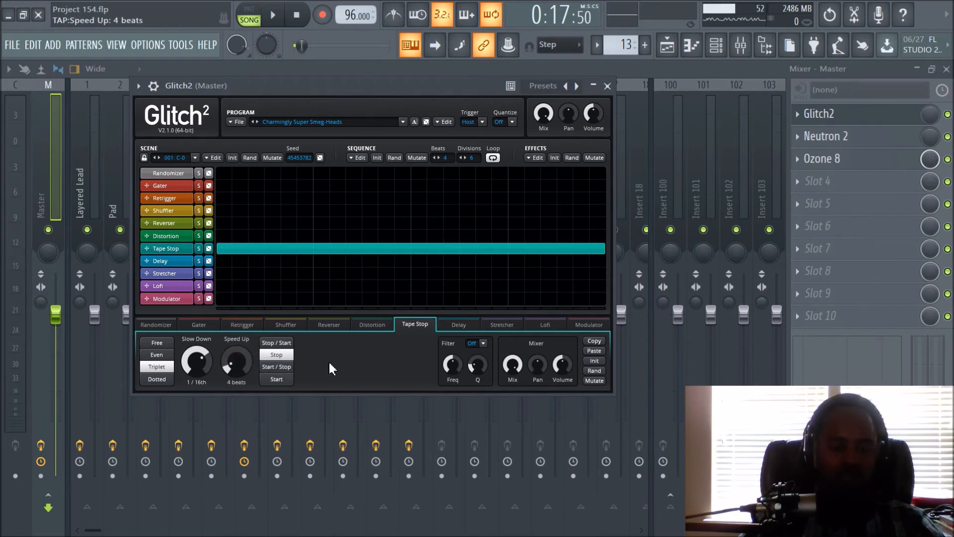
pyautogui.press('space')
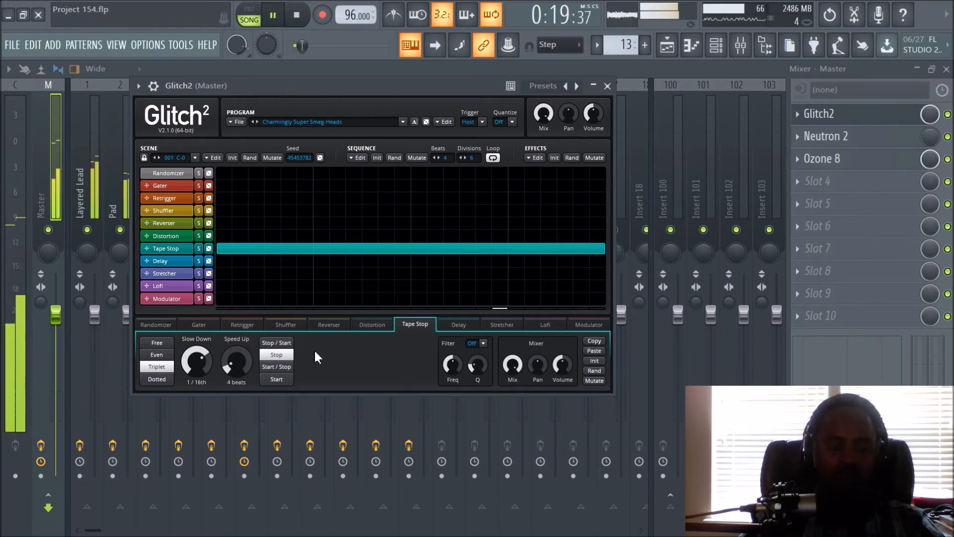
pyautogui.press('space')
# - Set Tape Stop's Slow Down to 4 beats and replay the transition
pyautogui.moveTo(197, 362)
pyautogui.mouseDown()
pyautogui.moveTo(198, 383)
pyautogui.moveTo(198, 368)
pyautogui.mouseUp()
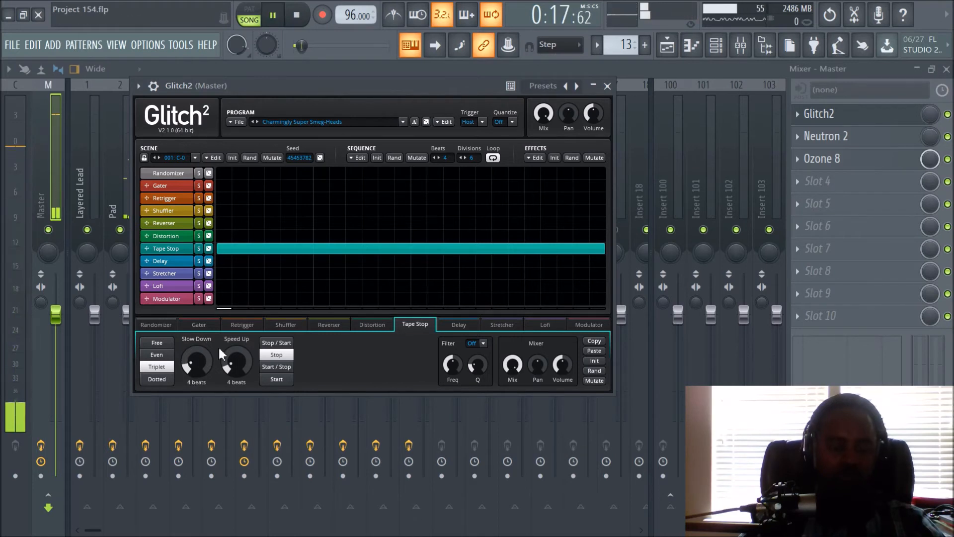
pyautogui.press('space')
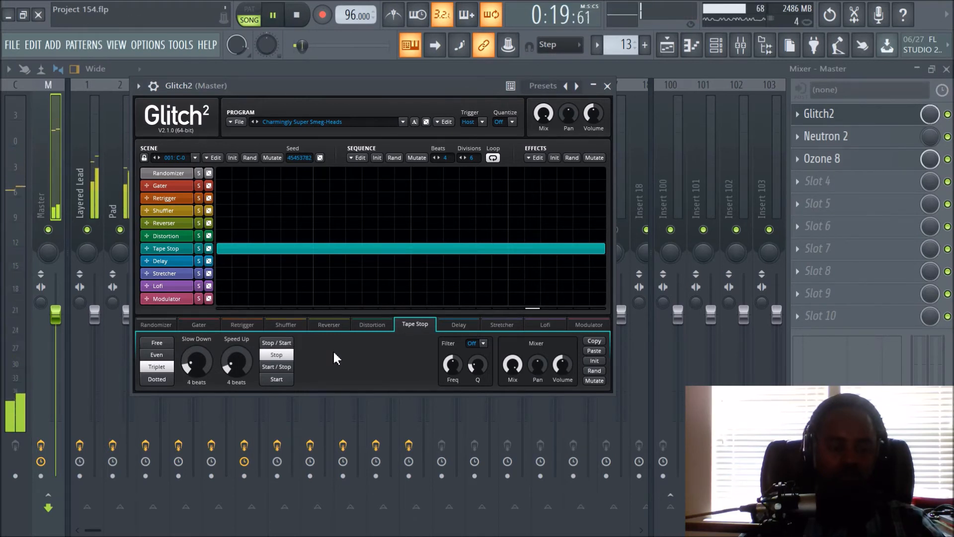
pyautogui.press('space')
# - Try Tape Stop's Slow Down at 1/64th on the transition and return it to 4 beats
pyautogui.moveTo(200, 367); pyautogui.dragTo(200, 328)
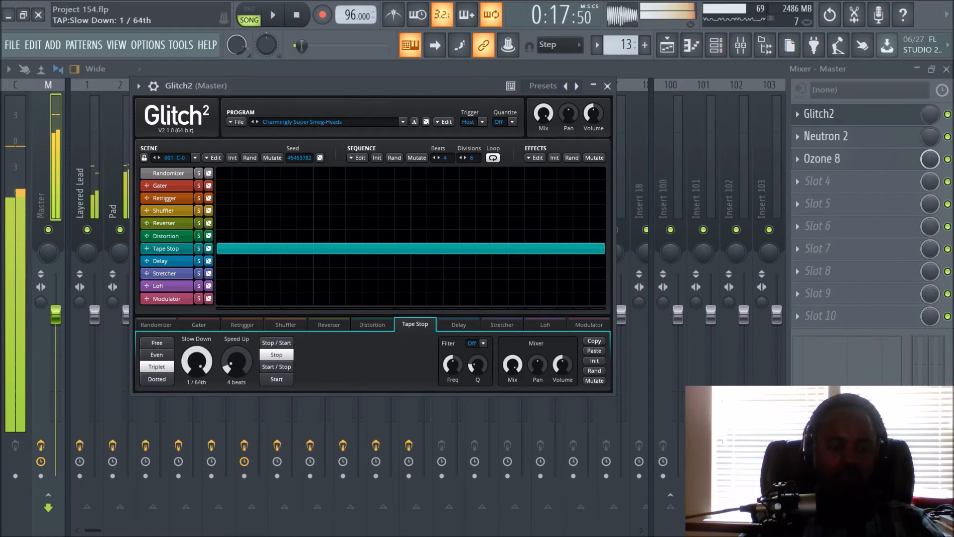
pyautogui.press('space')
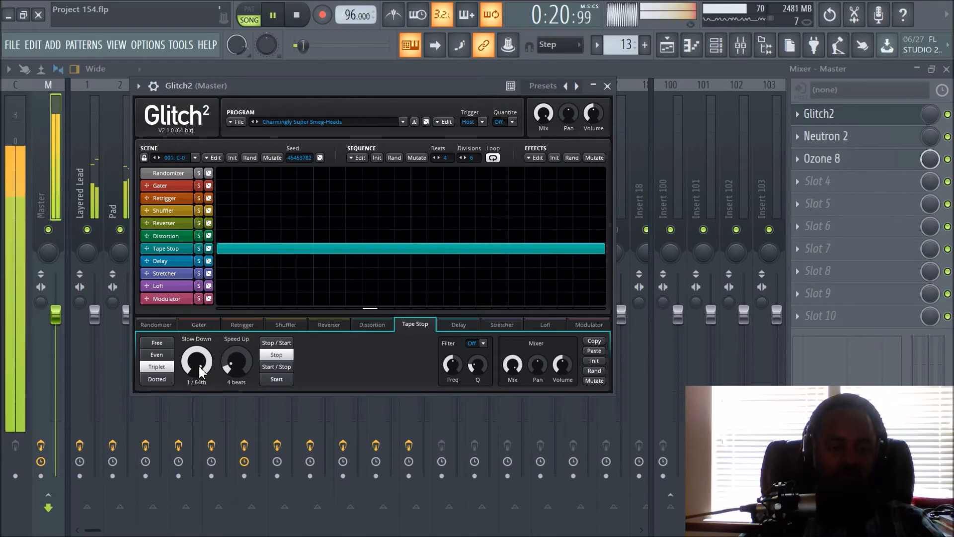
pyautogui.press('space')
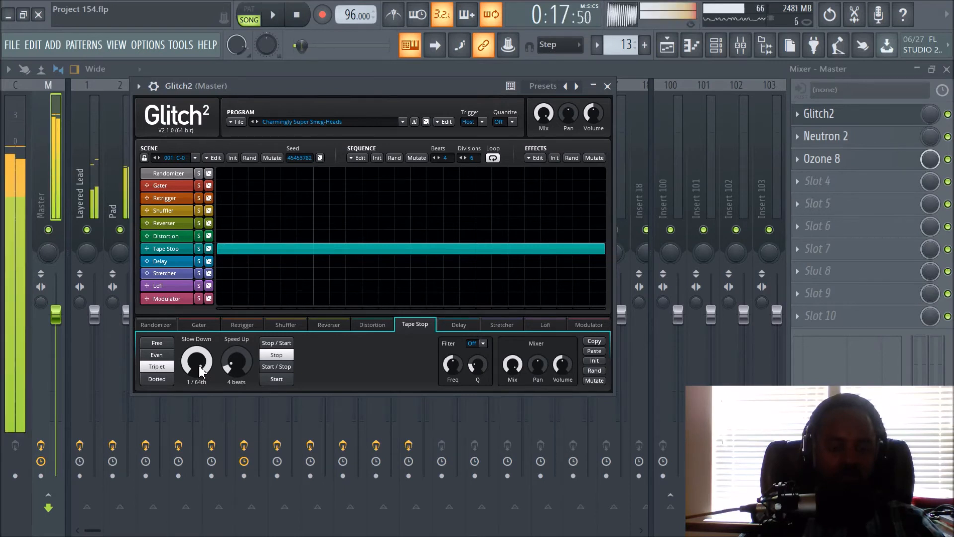
pyautogui.moveTo(200, 367); pyautogui.dragTo(199, 351)
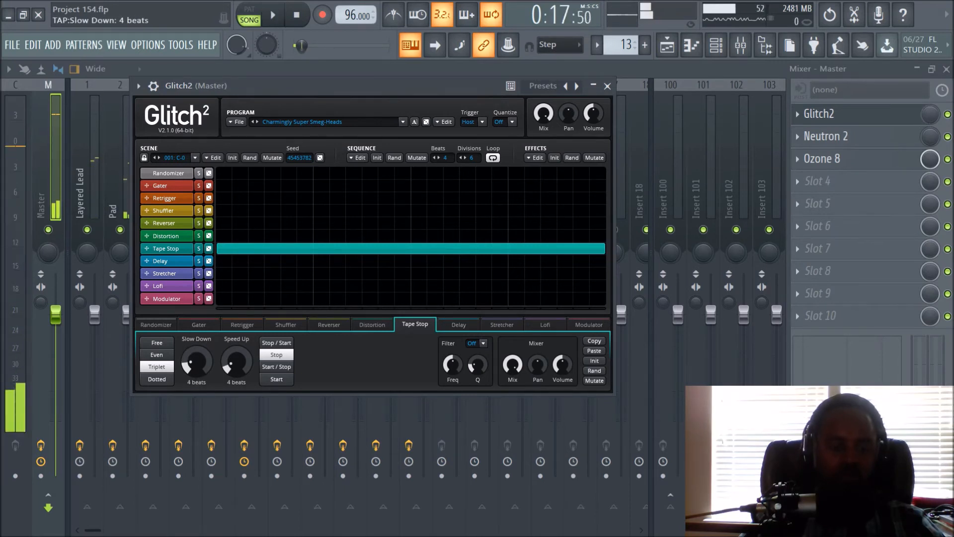
# - Switch Tape Stop's timing to Even, set Slow Down to 2 beats and replay the transition
pyautogui.press('space')
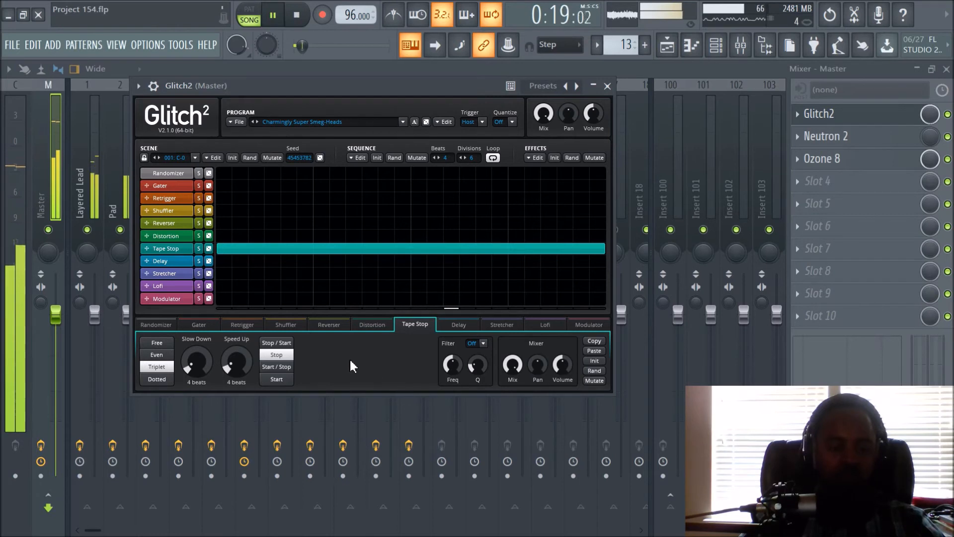
pyautogui.press('space')
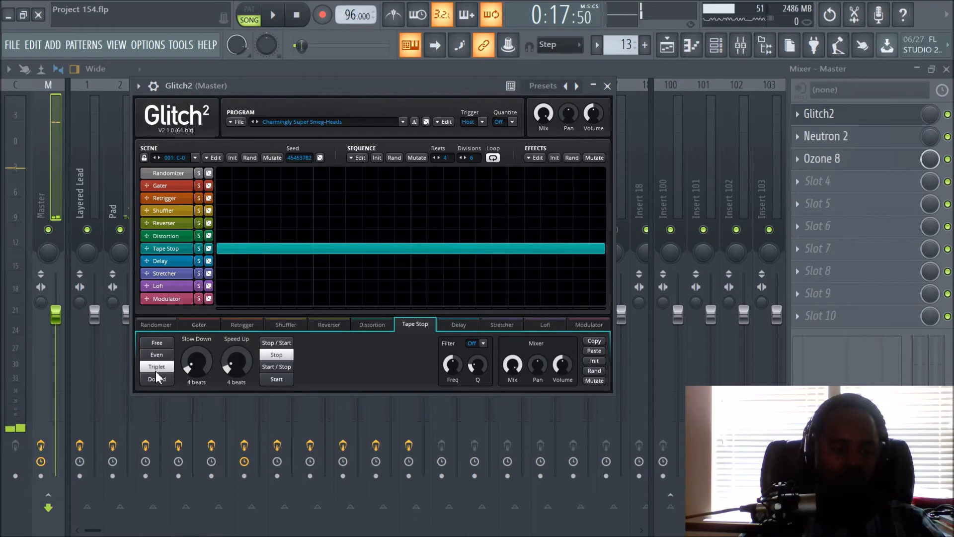
pyautogui.click(158, 354)
pyautogui.moveTo(187, 364); pyautogui.dragTo(186, 378)
pyautogui.press('space')
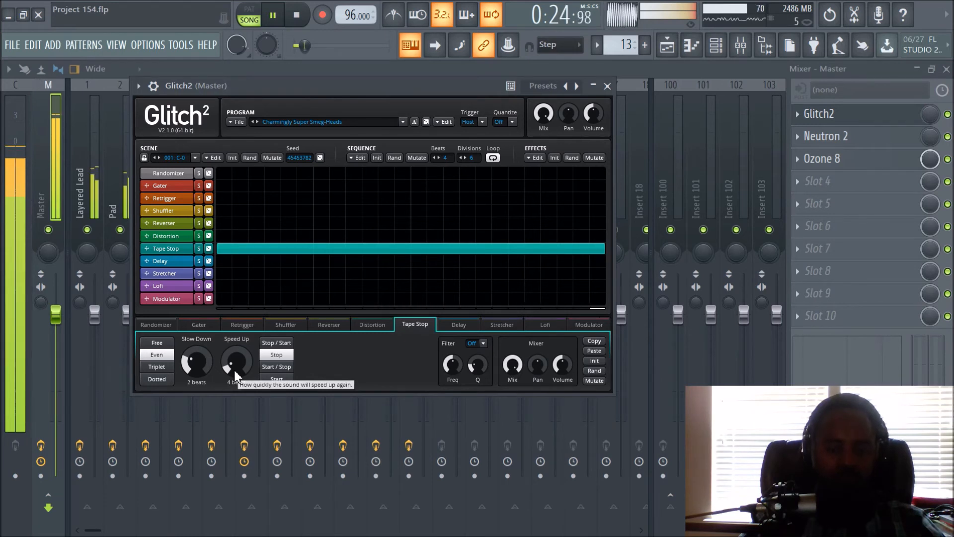
pyautogui.press('space')
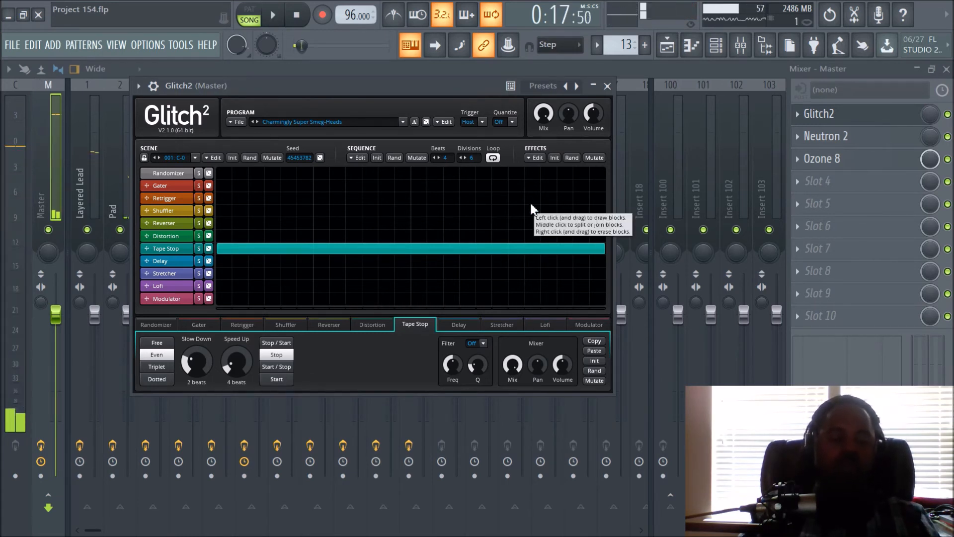
# - Close Glitch2, bring up the playlist and place the song position at bar 9
pyautogui.click(608, 86)
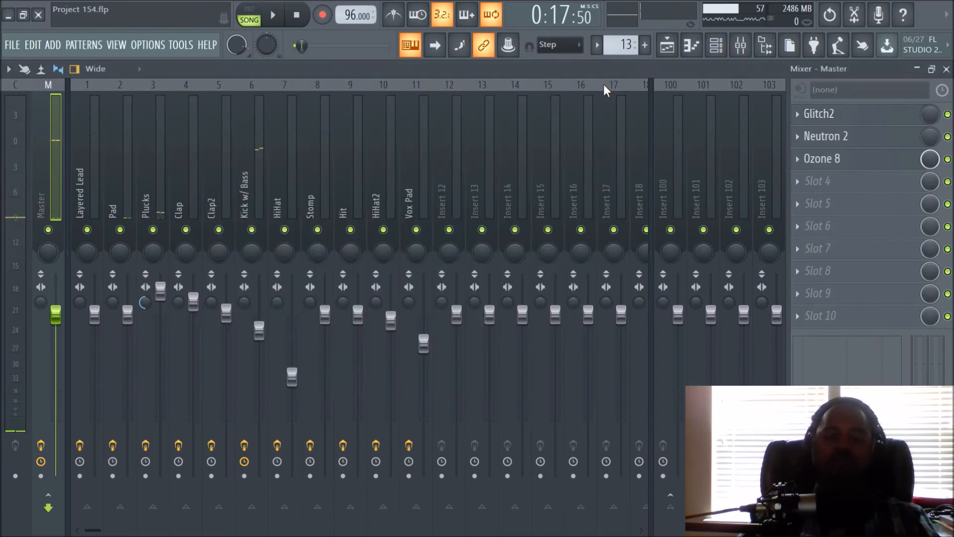
pyautogui.click(669, 53)
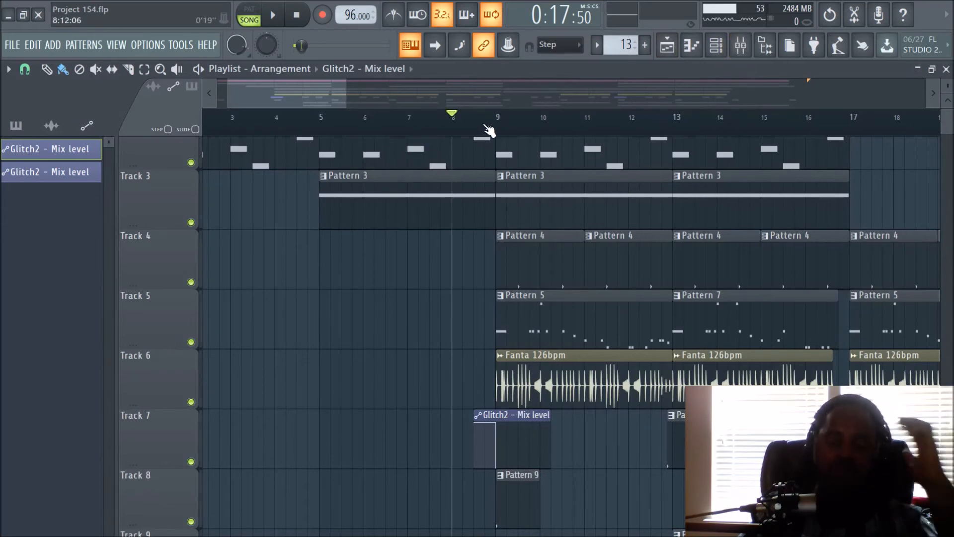
pyautogui.scroll(-6, 490, 130)
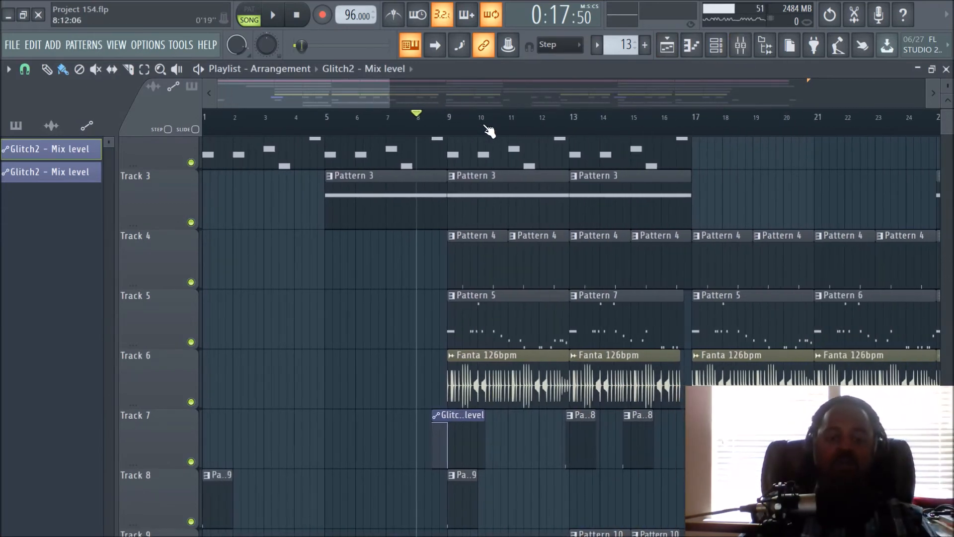
pyautogui.scroll(2, 695, 205)
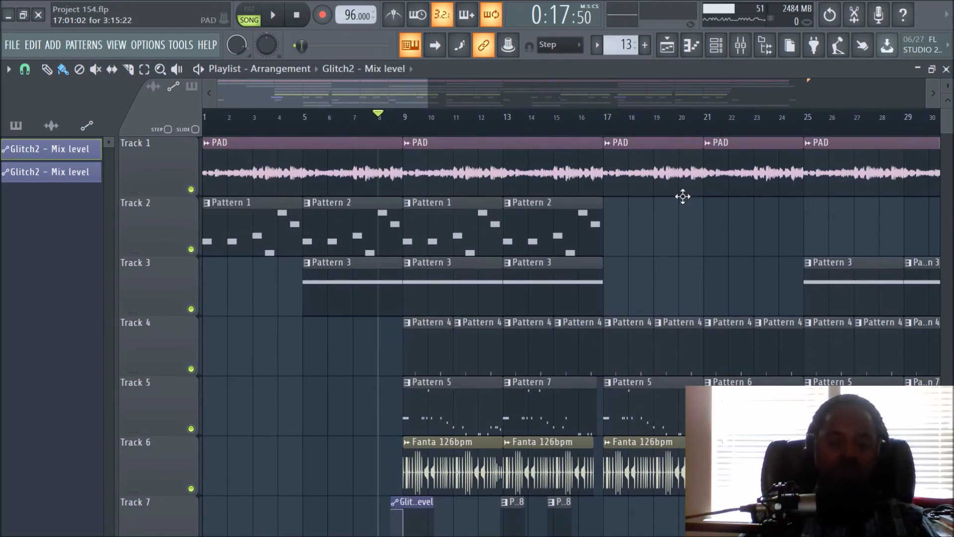
pyautogui.scroll(3, 464, 130)
pyautogui.scroll(-3, 464, 130)
pyautogui.scroll(2, 465, 130)
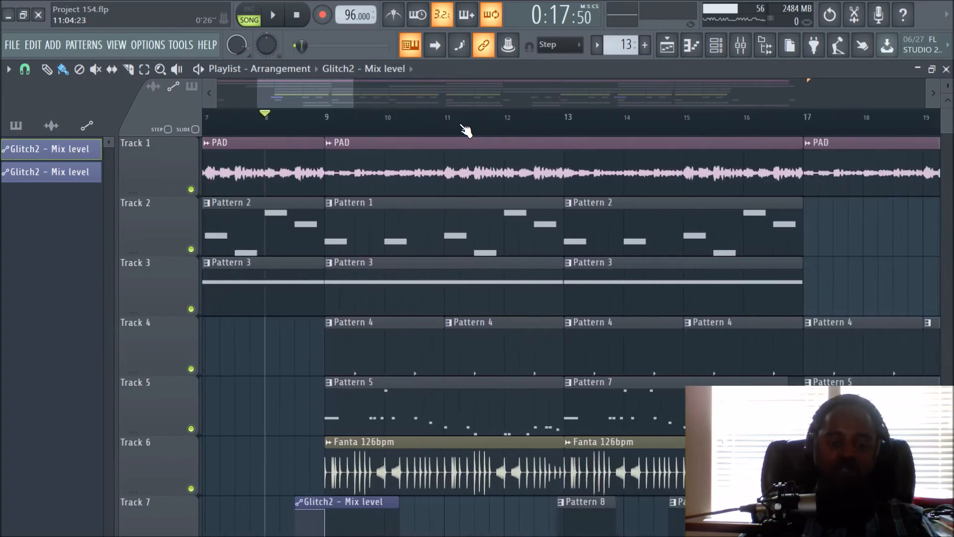
pyautogui.click(370, 130)
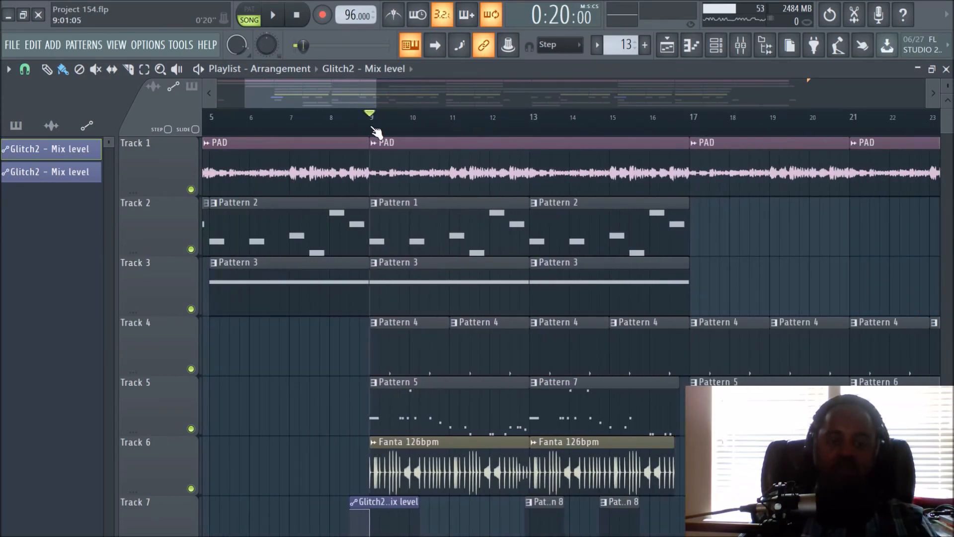
# - Look over the whole arrangement in the playlist, from Track 1 down to Track 10
pyautogui.scroll(-5, 830, 357)
pyautogui.scroll(-2, 607, 136)
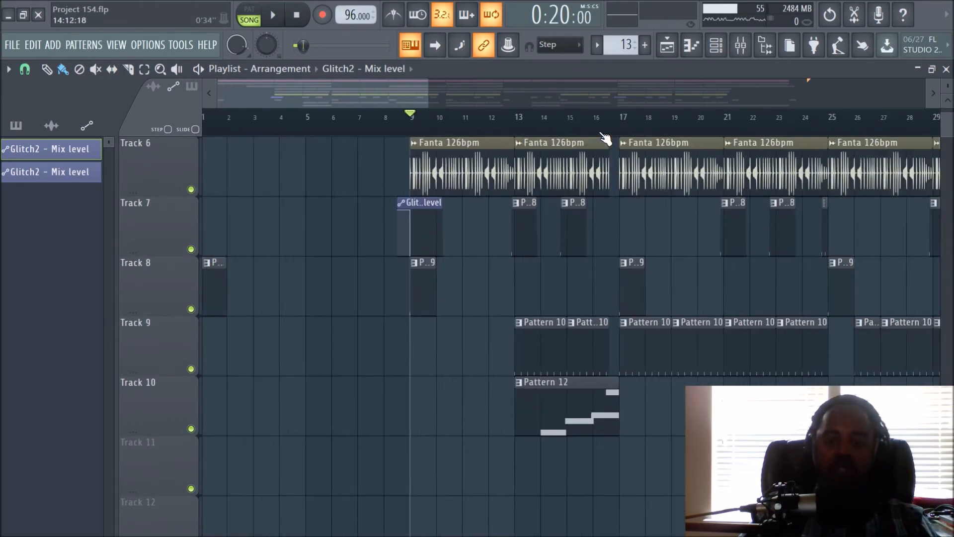
pyautogui.scroll(5, 662, 298)
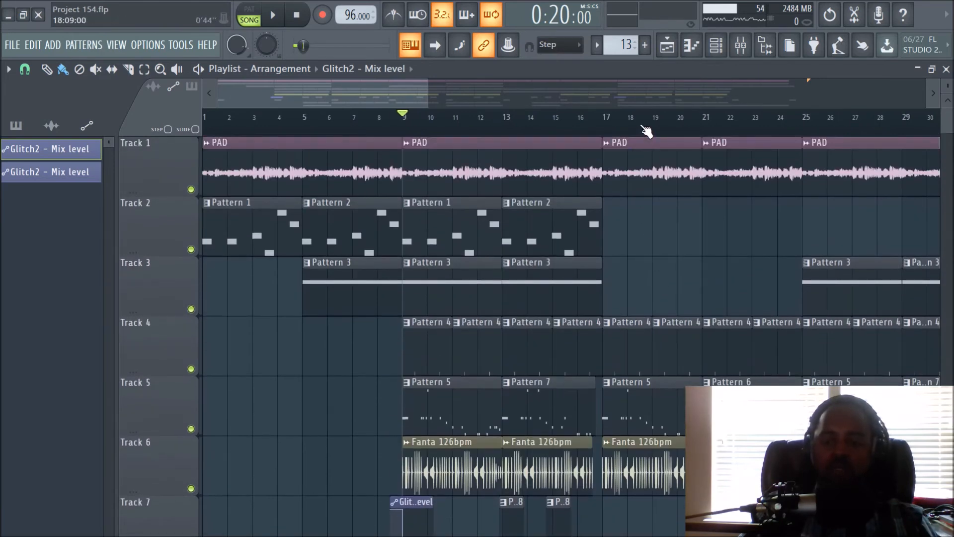
pyautogui.scroll(-2, 645, 130)
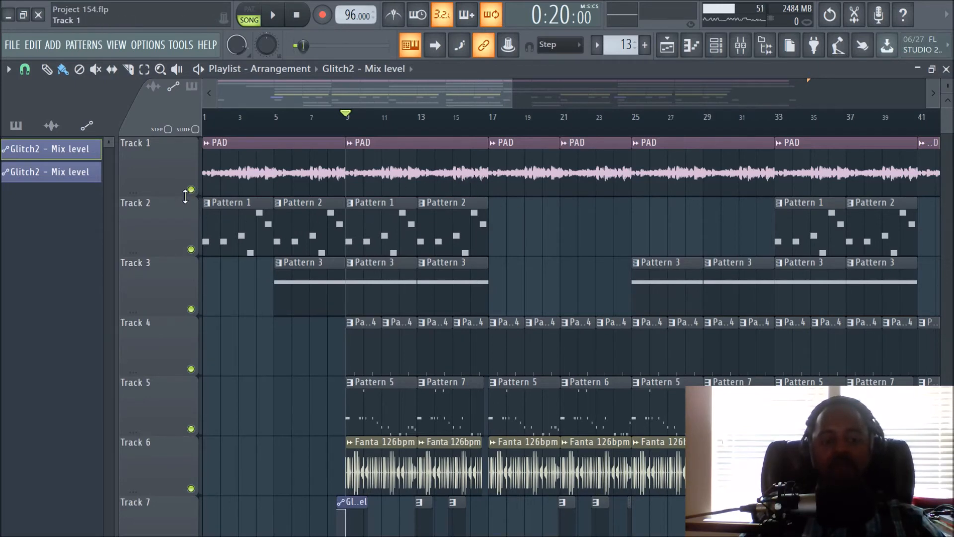
pyautogui.scroll(-4, 616, 245)
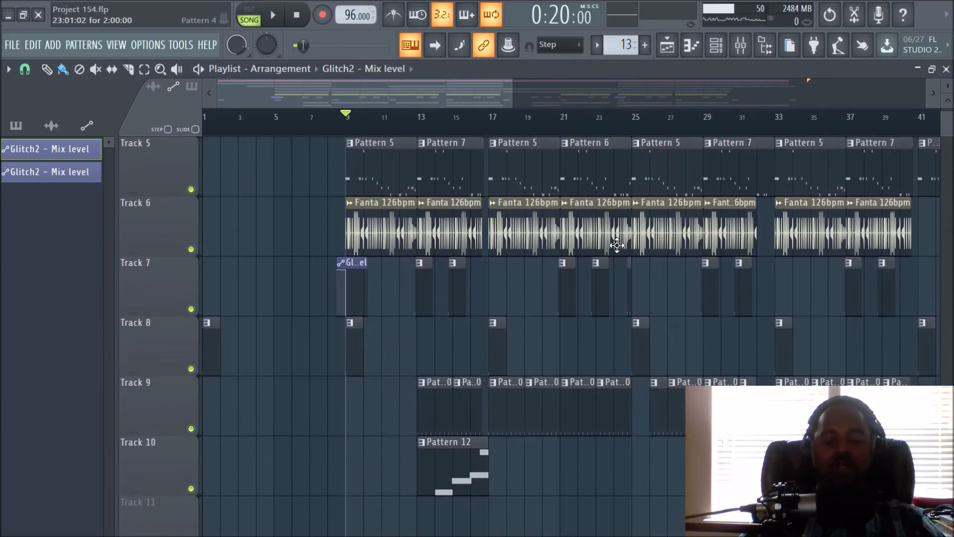
pyautogui.scroll(4, 616, 245)
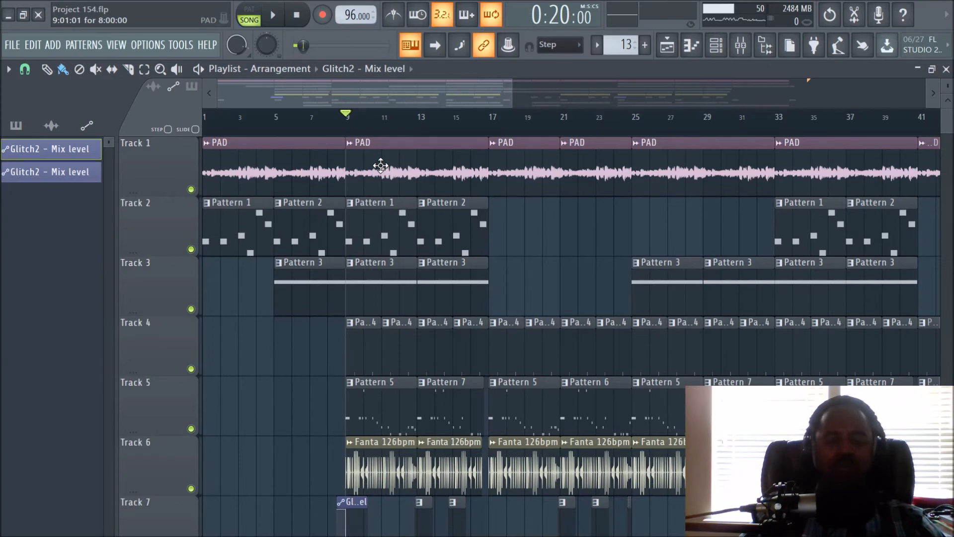
# - Examine the PAD sample's time-stretching settings in its channel window, and close the channel window and channel rack
pyautogui.click(381, 166)
pyautogui.click(715, 44)
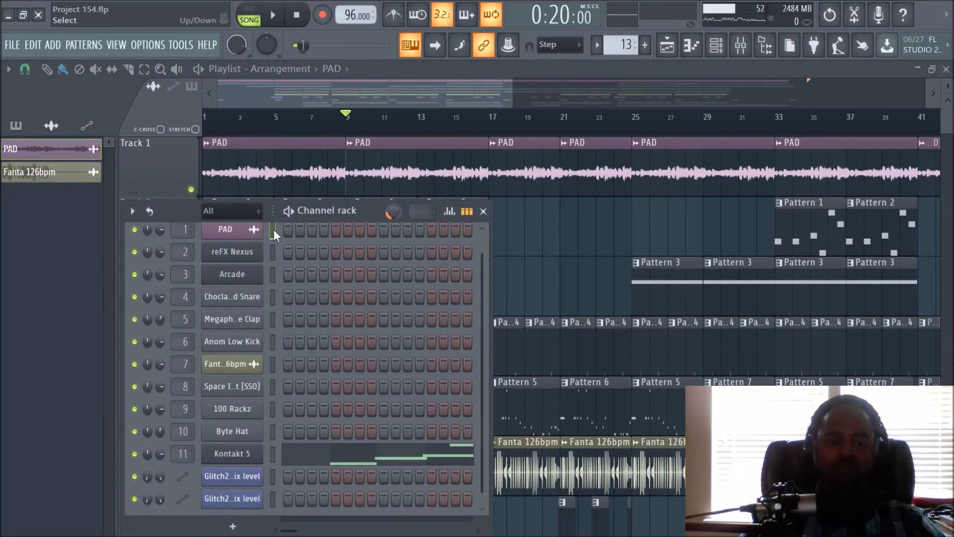
pyautogui.click(253, 236)
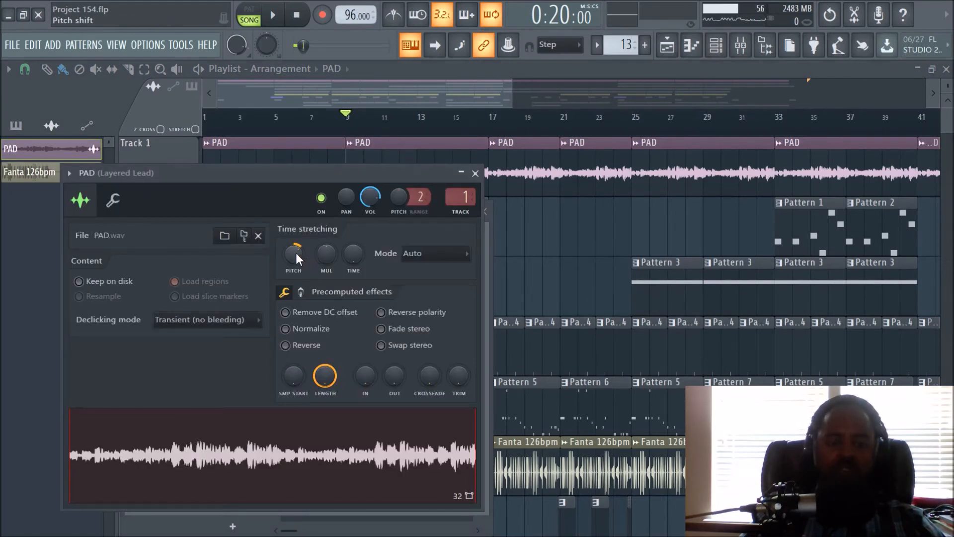
pyautogui.click(475, 173)
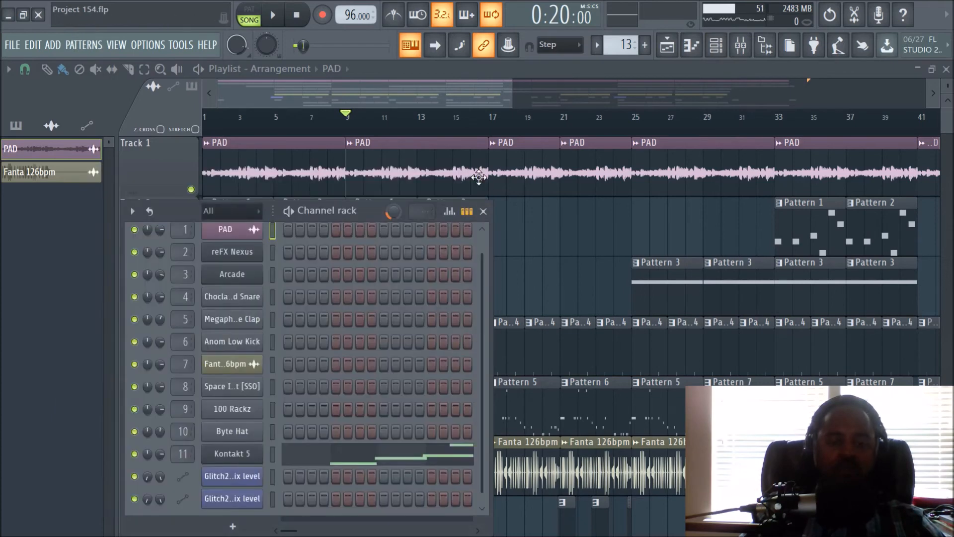
pyautogui.rightClick(574, 251)
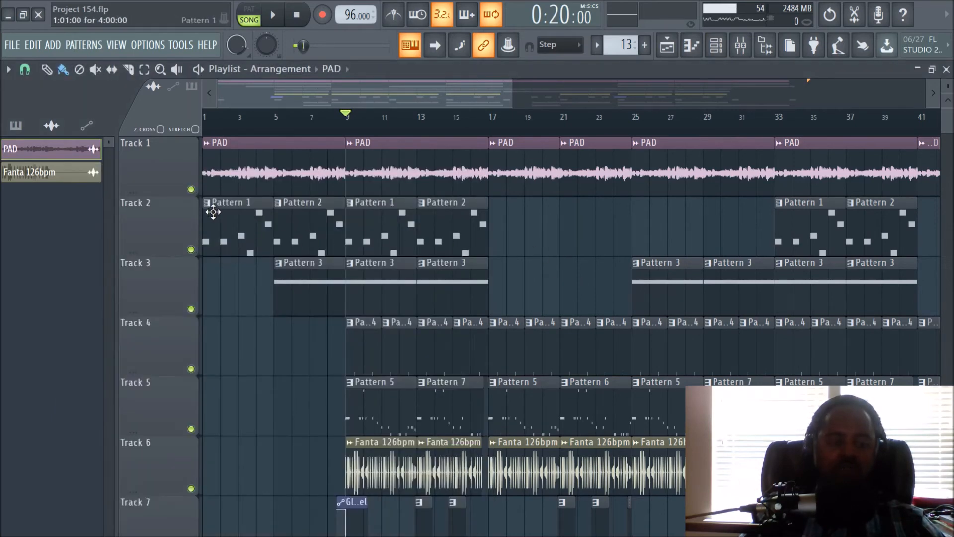
# - Solo Track 1 in the playlist and play the PAD sample on its own from bar 9
pyautogui.click(190, 189)
pyautogui.rightClick(191, 189)
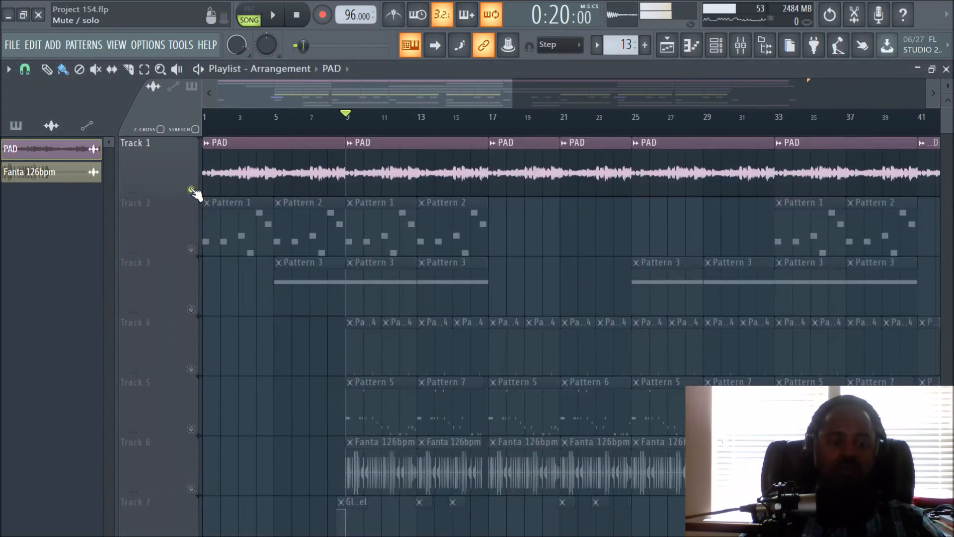
pyautogui.press('space')
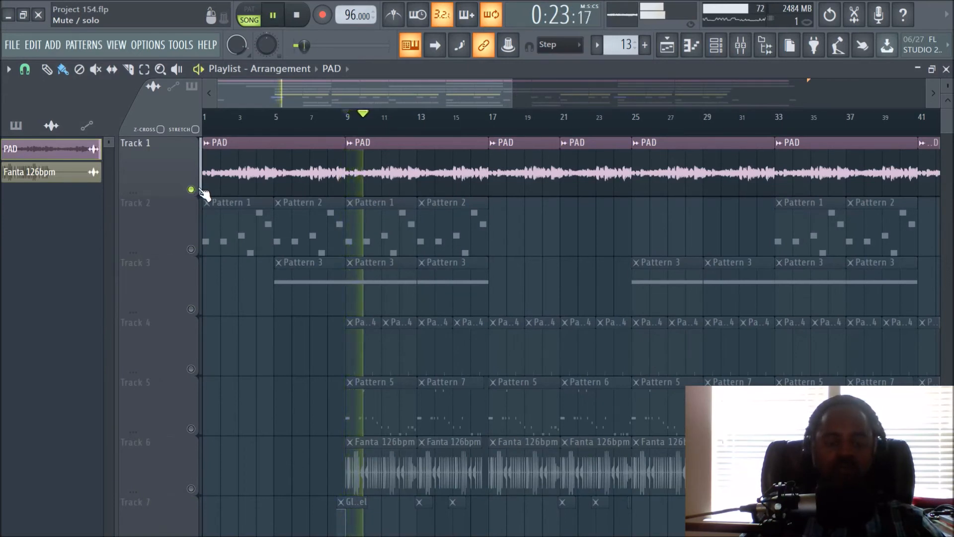
pyautogui.press('space')
pyautogui.click(192, 190)
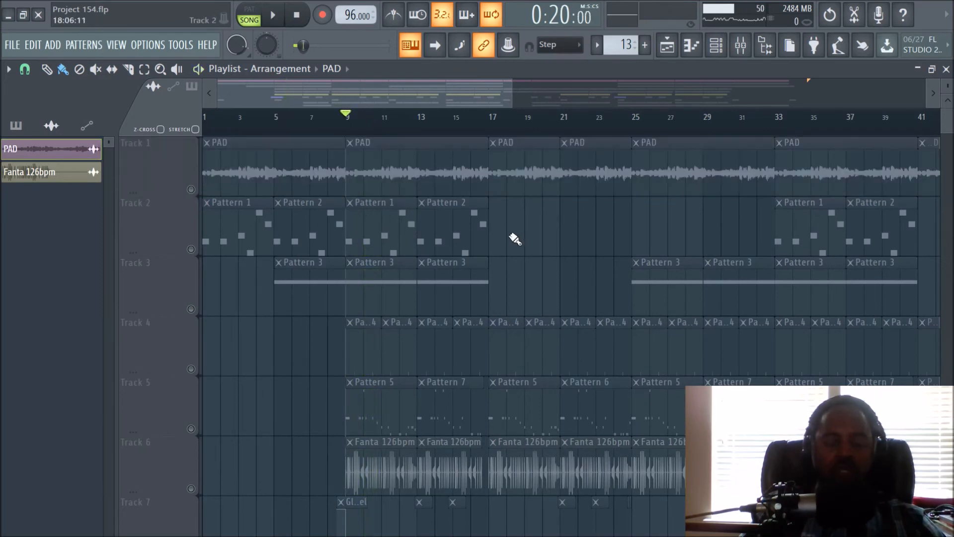
pyautogui.click(191, 189)
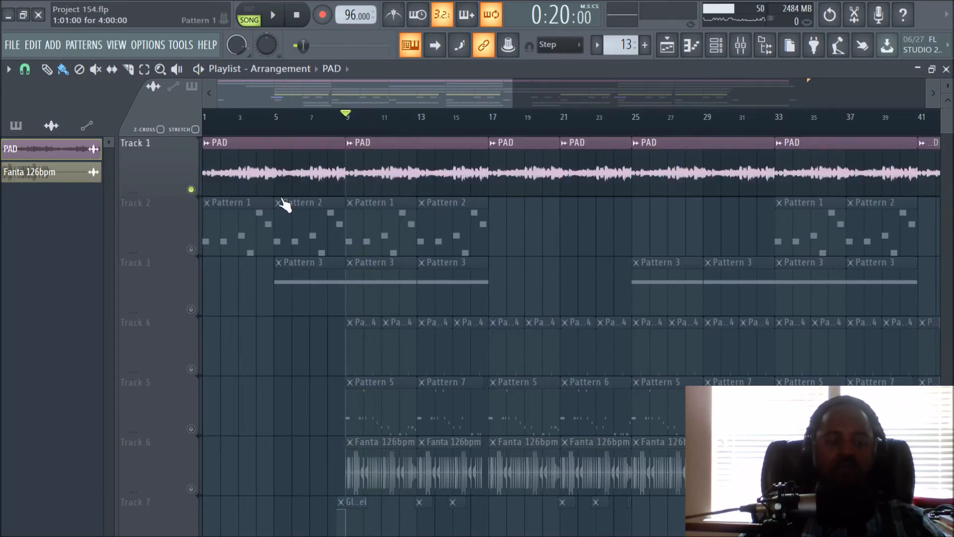
# - Unmute Track 2 and play it together with the PAD track from bar 9
pyautogui.scroll(-2, 324, 140)
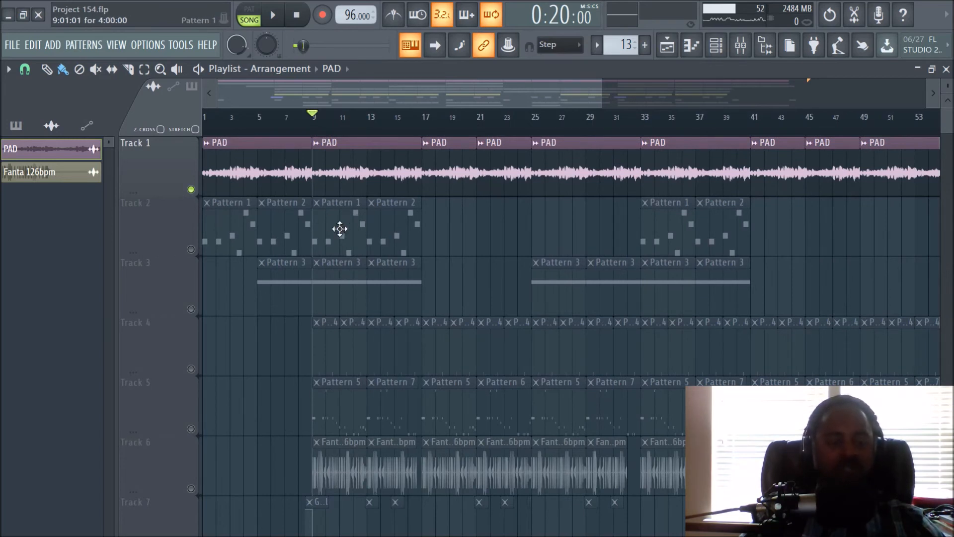
pyautogui.click(191, 248)
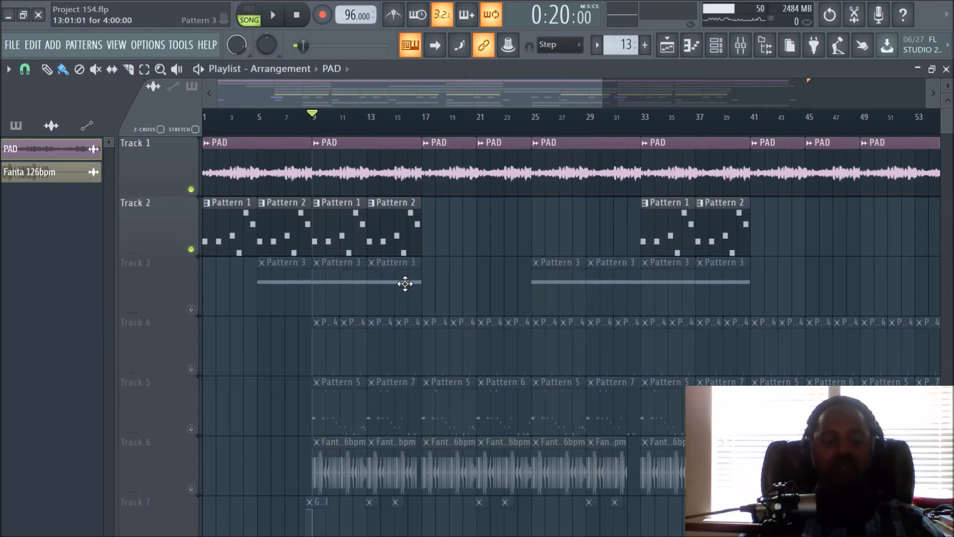
pyautogui.scroll(-2, 489, 282)
pyautogui.scroll(2, 489, 282)
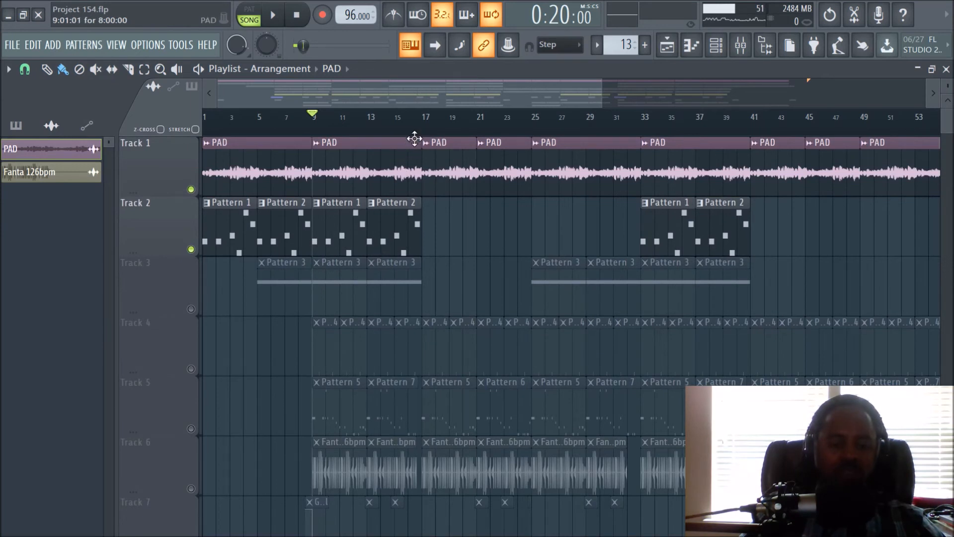
pyautogui.press('space')
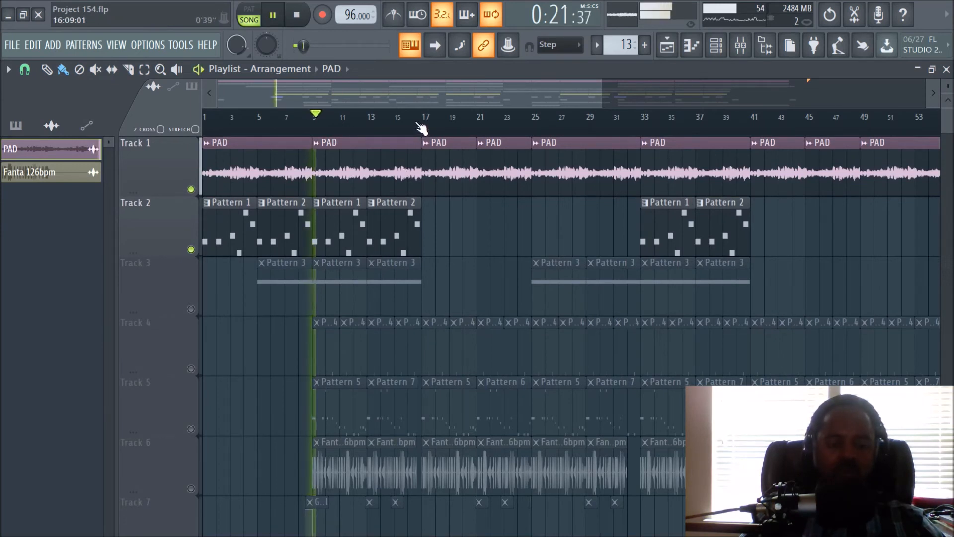
pyautogui.press('space')
# - Check the Layered Lead track's effects in the mixer and replay Tracks 1 and 2 from bar 9
pyautogui.click(748, 49)
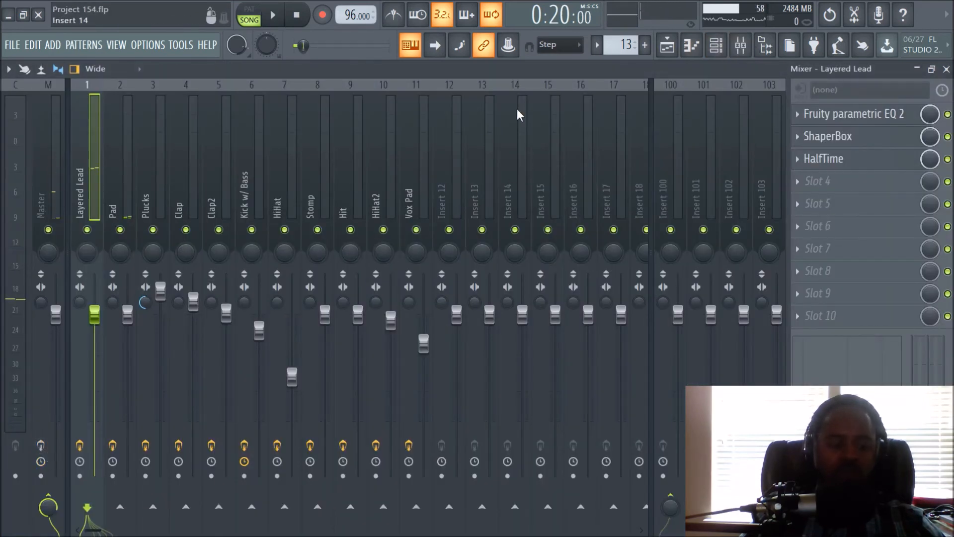
pyautogui.click(667, 46)
pyautogui.press('space')
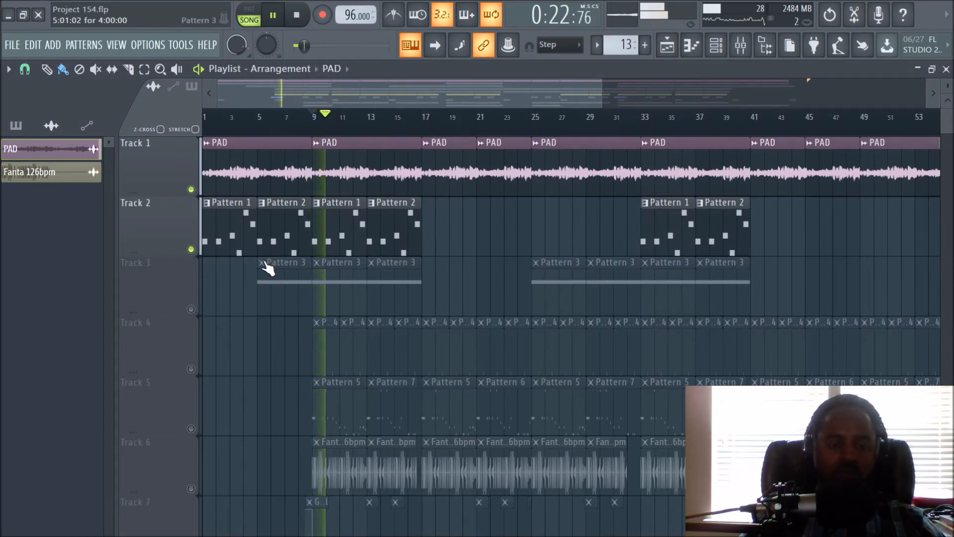
pyautogui.scroll(4, 313, 137)
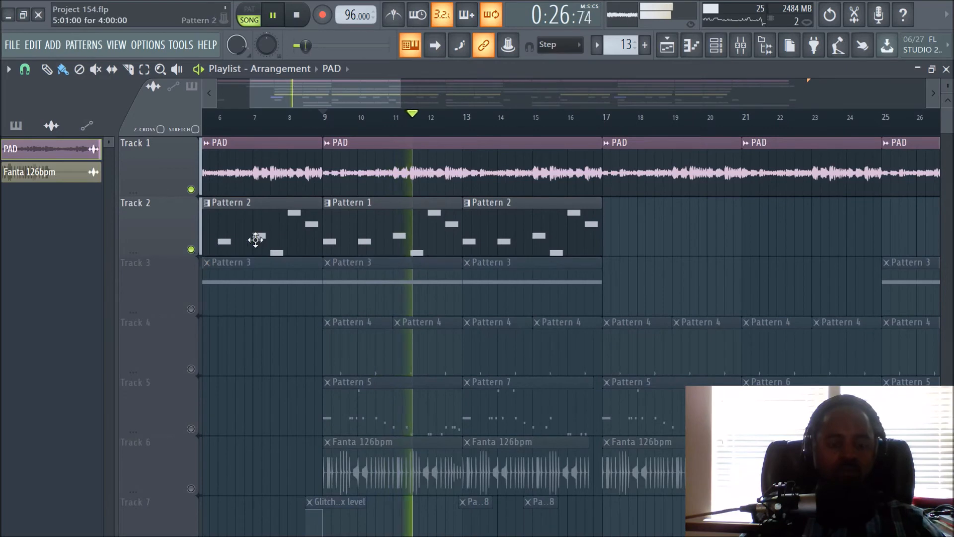
pyautogui.press('space')
# - Examine Pattern 1's reFX Nexus notes in the piano roll, audition G4, and replay the playlist from bar 9
pyautogui.doubleClick(366, 223)
pyautogui.click(43, 273)
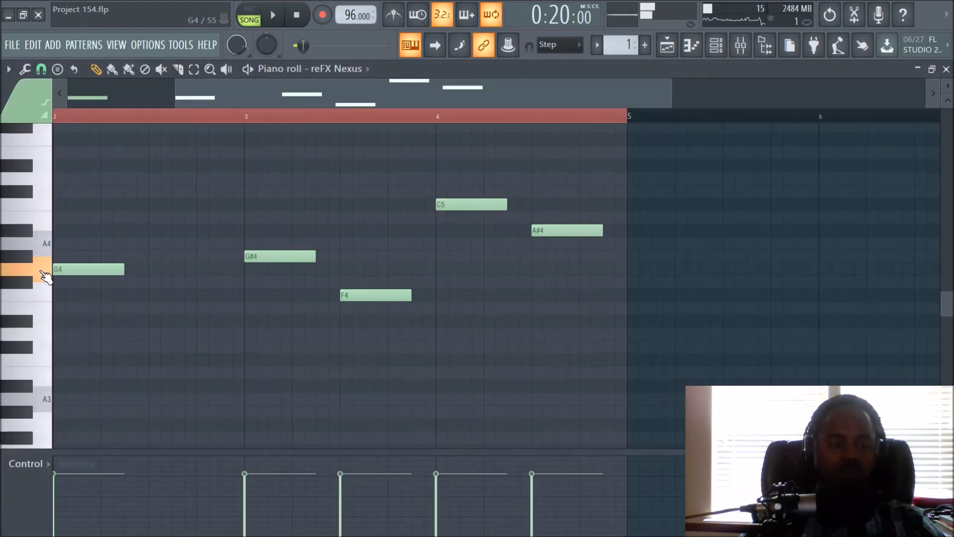
pyautogui.click(667, 46)
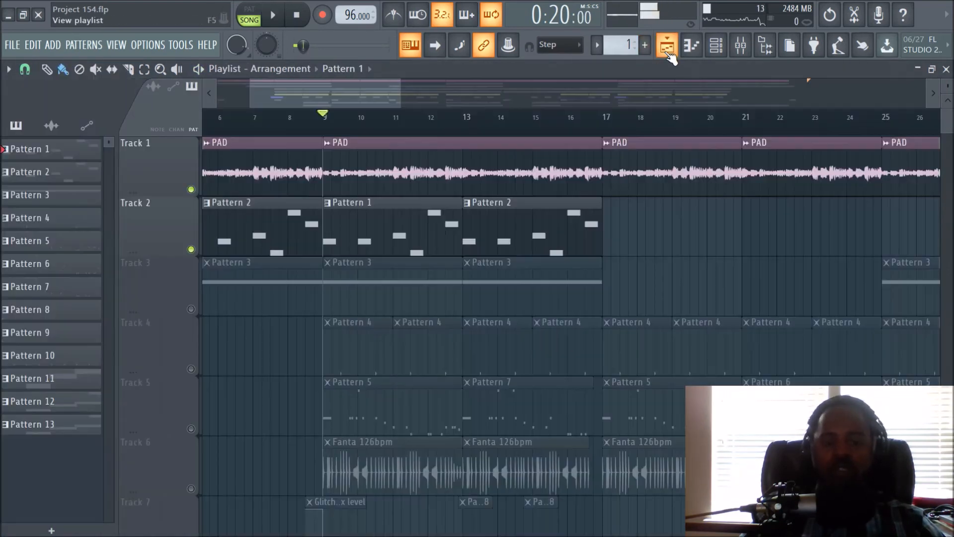
pyautogui.press('space')
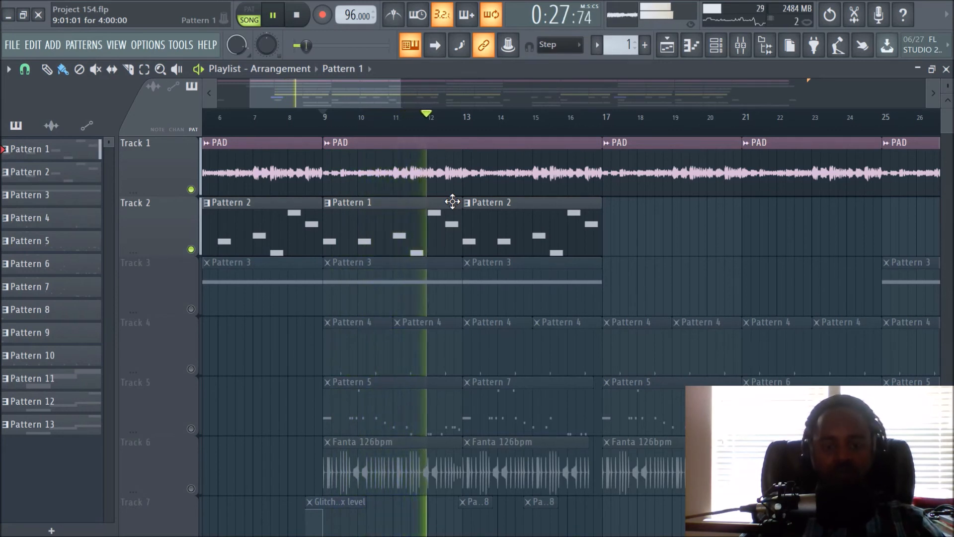
pyautogui.press('space')
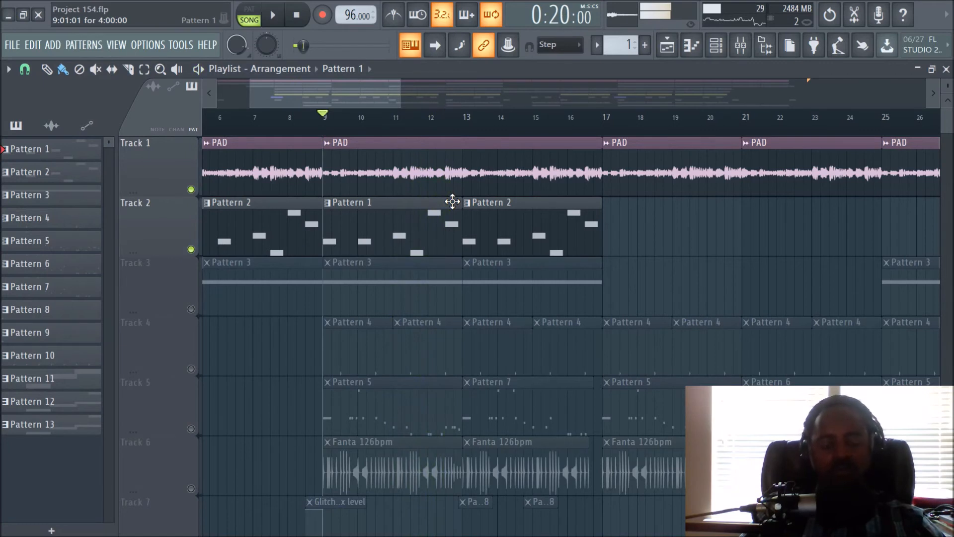
# - Unmute Track 3 in the playlist and play it together with Tracks 1 and 2 from bar 9
pyautogui.click(191, 309)
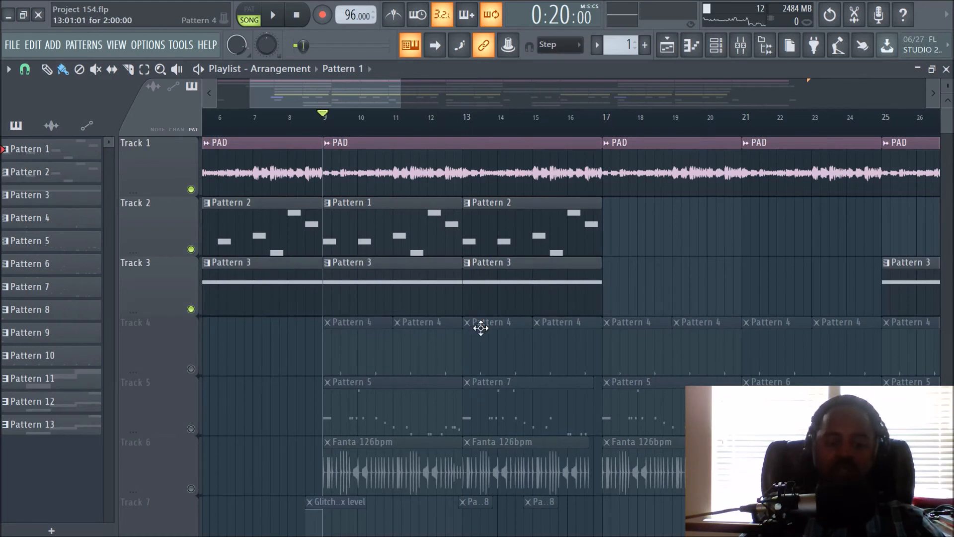
pyautogui.press('space')
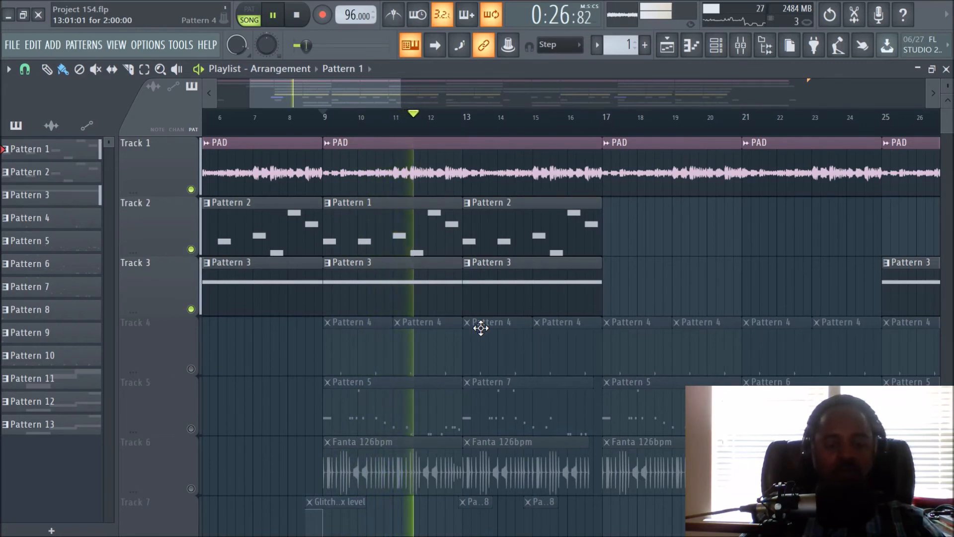
pyautogui.press('space')
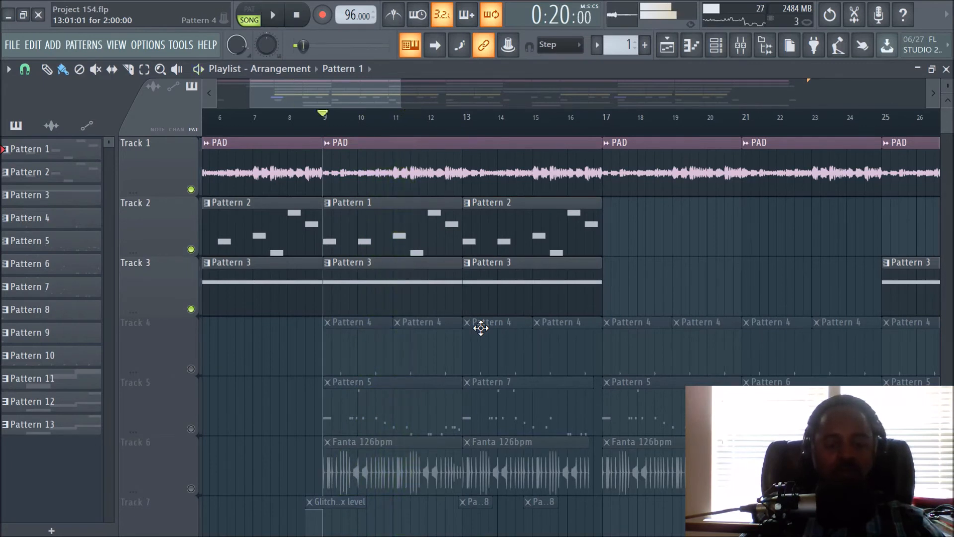
# - Unmute Track 4 with its Pattern 4 clips and play Tracks 1 to 4 together from bar 9
pyautogui.click(192, 370)
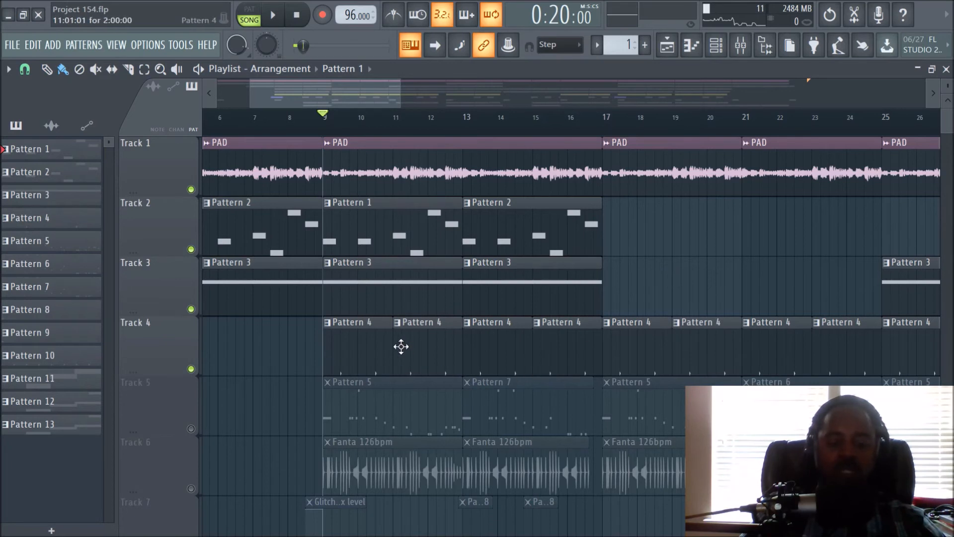
pyautogui.press('space')
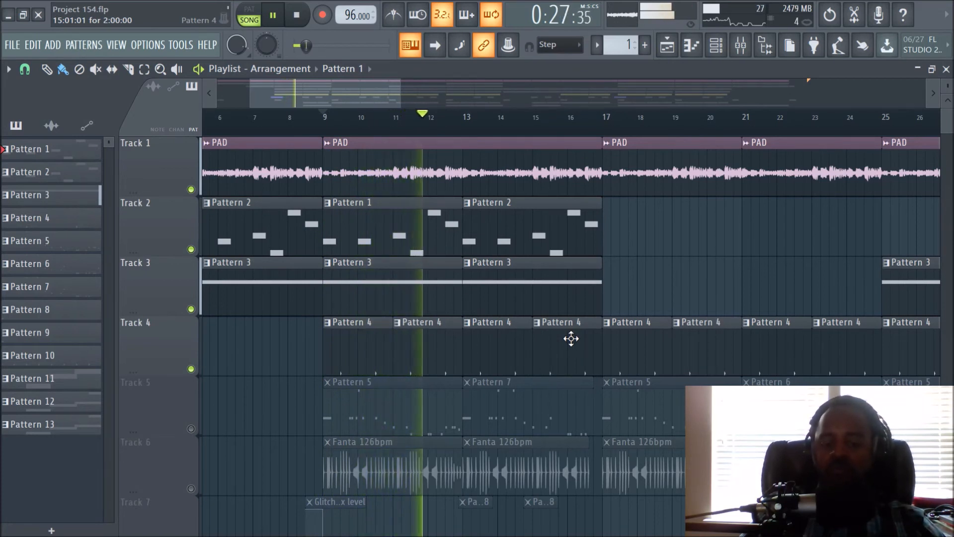
pyautogui.press('space')
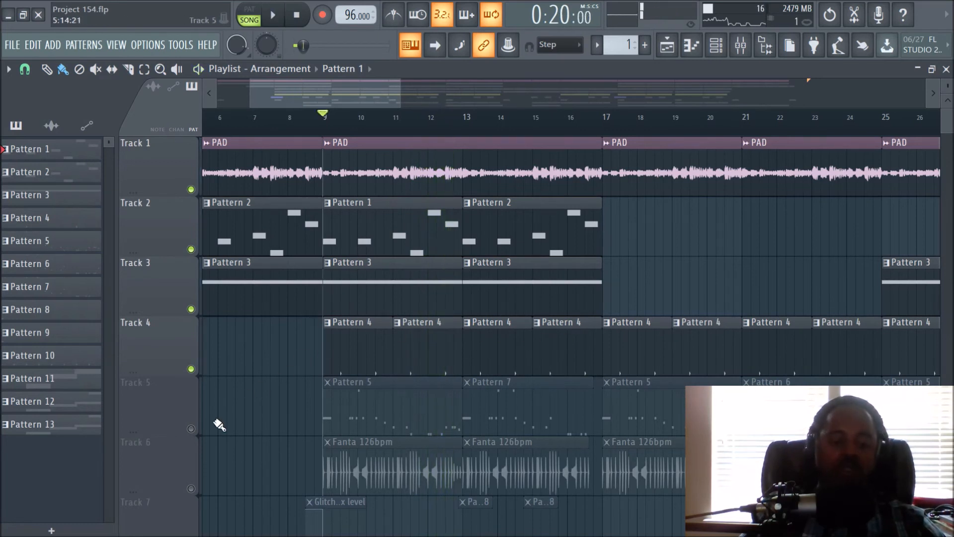
# - Unmute Track 5 with the Pattern 5, 6 and 7 clips and play Tracks 1 to 5 from bar 9
pyautogui.click(192, 429)
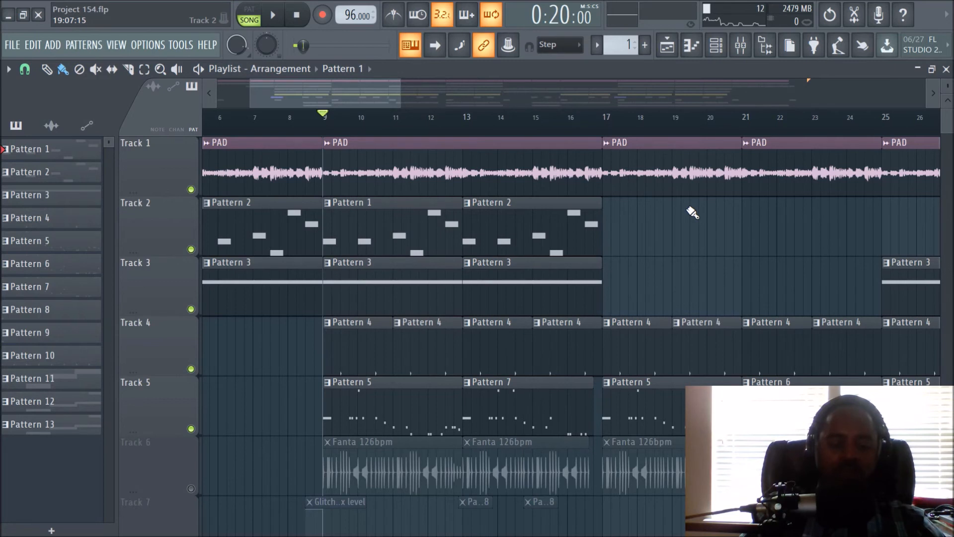
pyautogui.press('space')
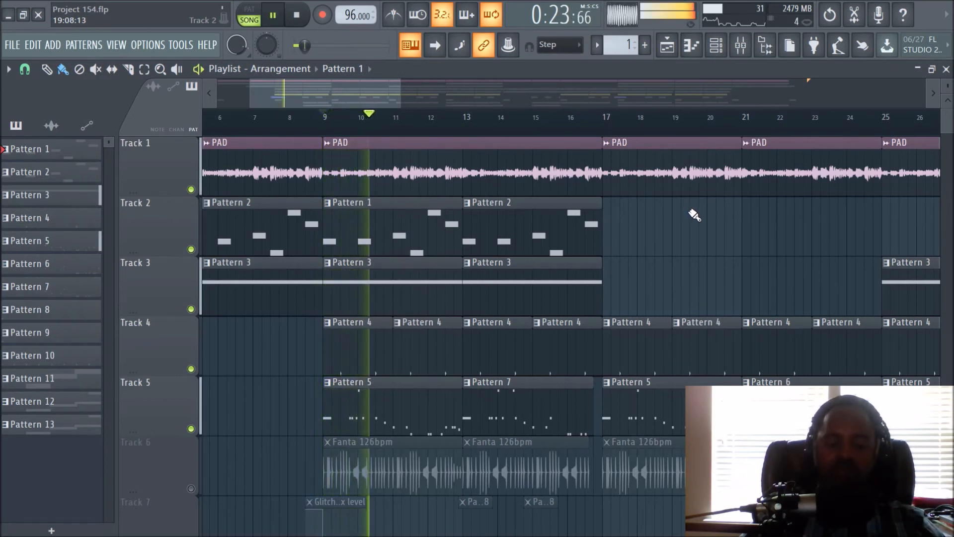
pyautogui.scroll(-3, 693, 218)
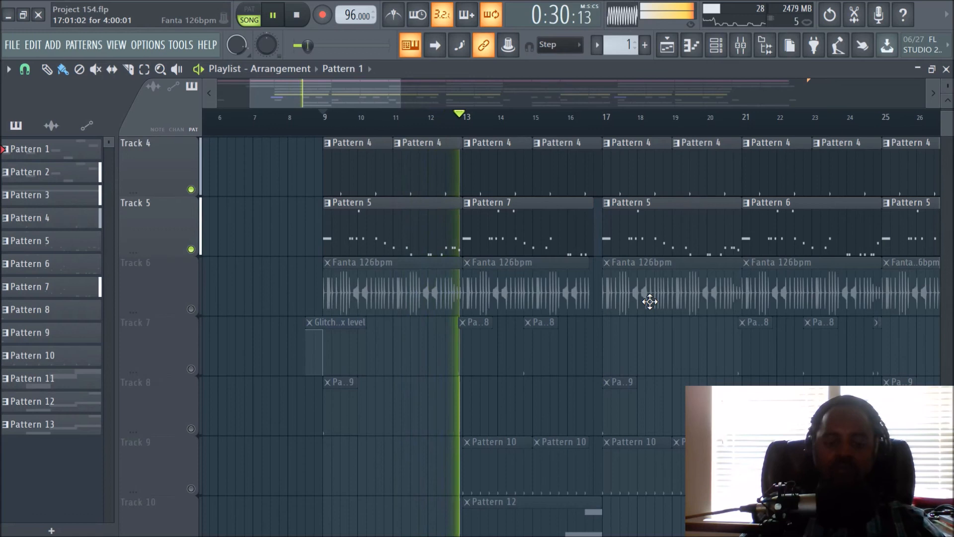
pyautogui.press('space')
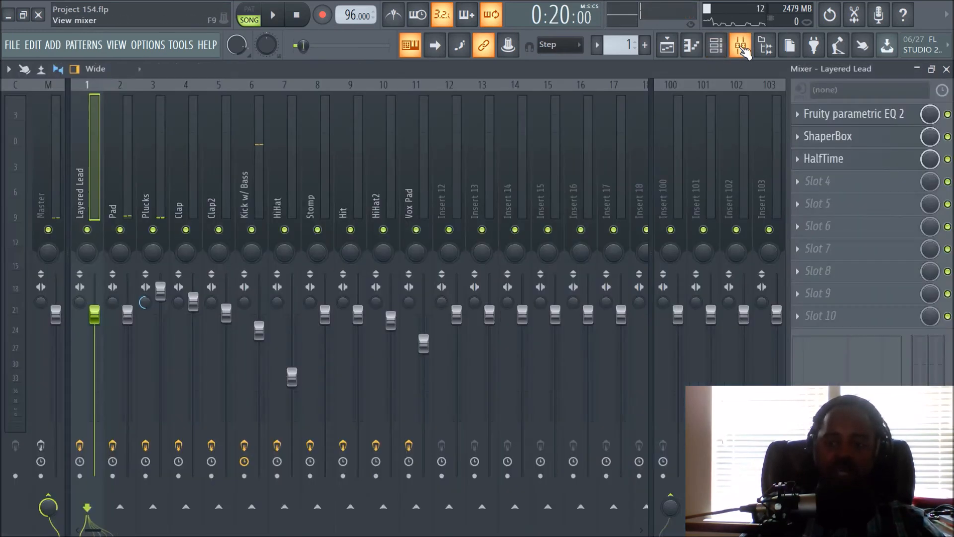
# - Examine the Fruity parametric EQ 2 curve on the Kick w/ Bass mixer track and return to the playlist
pyautogui.click(740, 44)
pyautogui.click(247, 171)
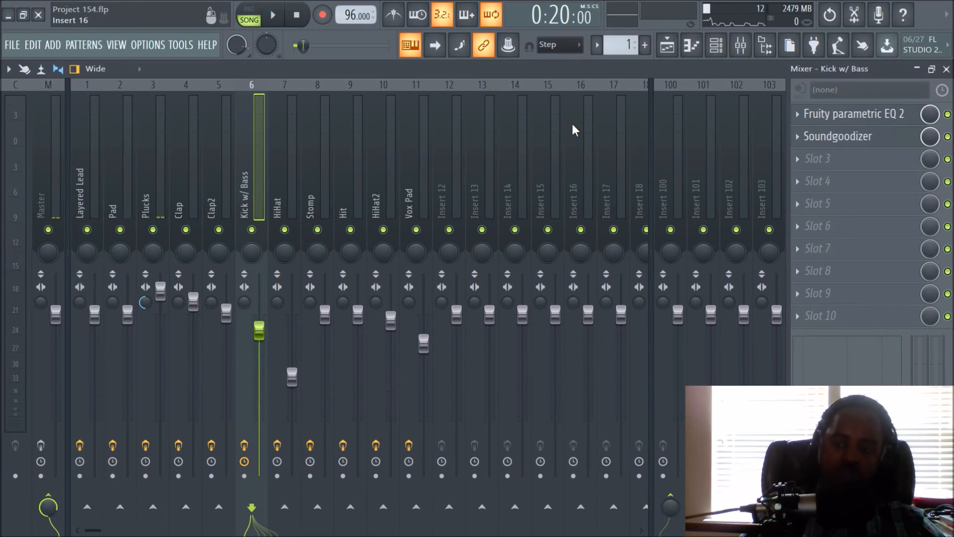
pyautogui.click(845, 117)
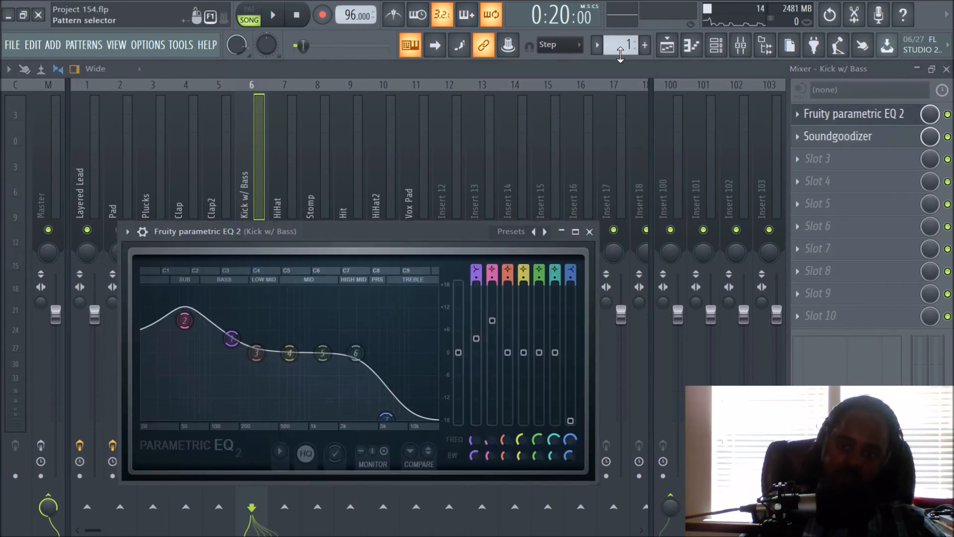
pyautogui.click(667, 44)
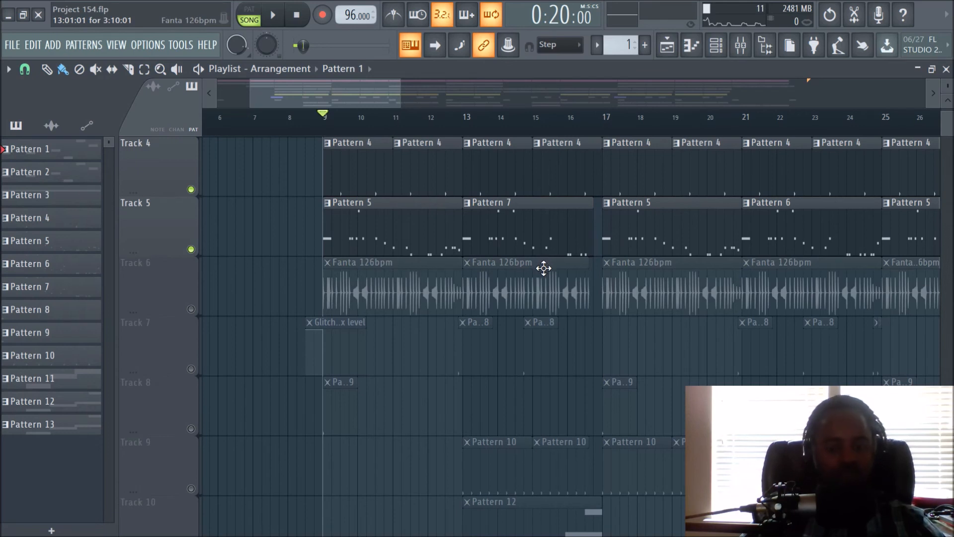
# - Unmute Track 6 with the Fanta 126bpm loop and play Tracks 1 to 6 from bar 9
pyautogui.click(191, 309)
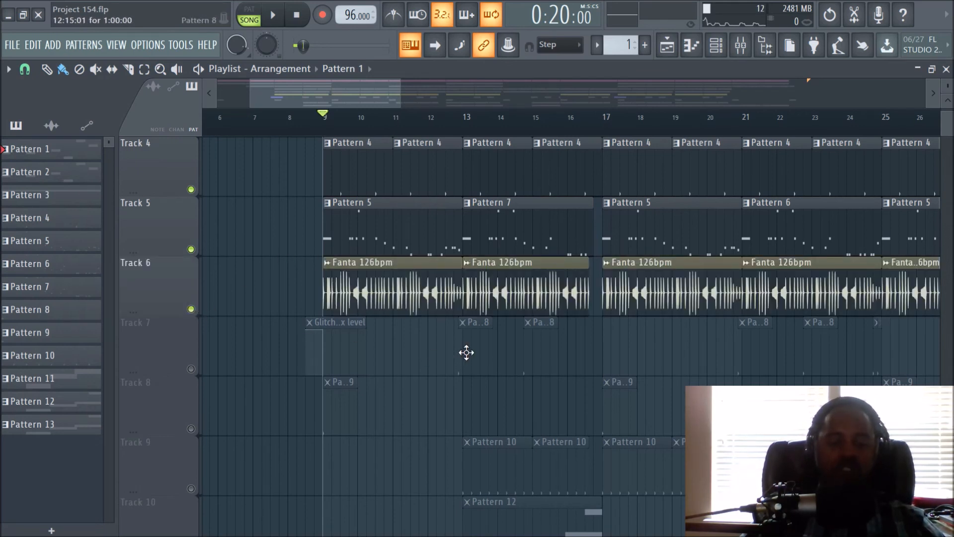
pyautogui.press('space')
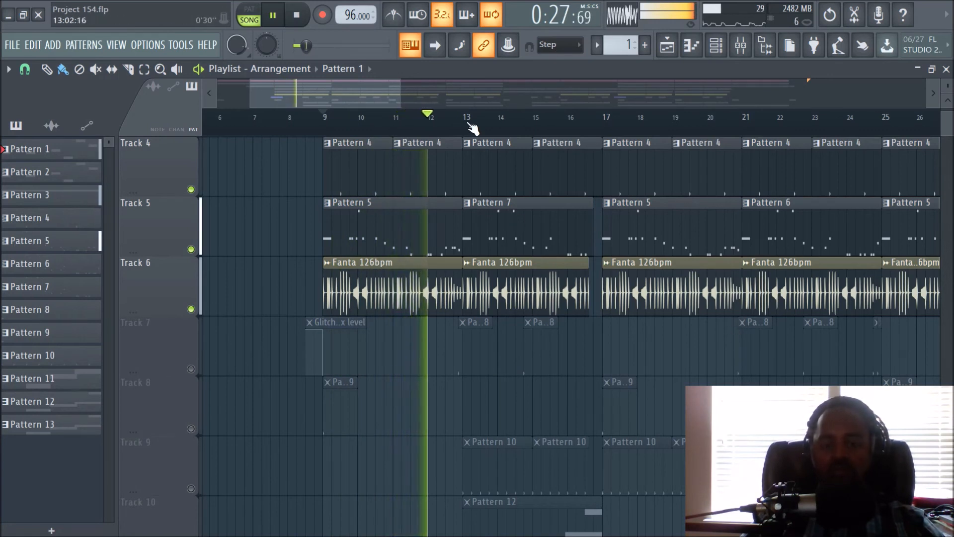
pyautogui.press('space')
# - Unmute Track 7 and play the arrangement from shortly before bar 13 to audition its first Pattern 8 clip
pyautogui.click(190, 369)
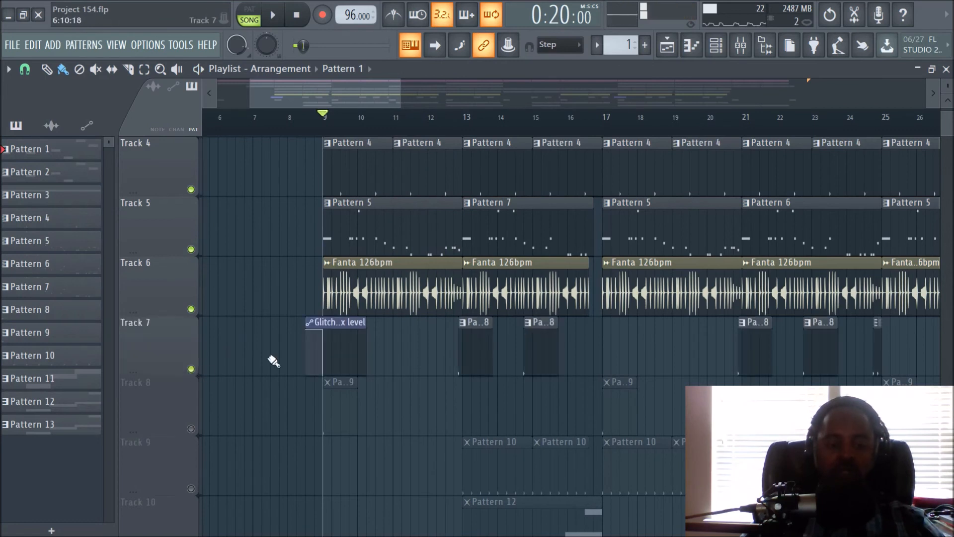
pyautogui.click(452, 125)
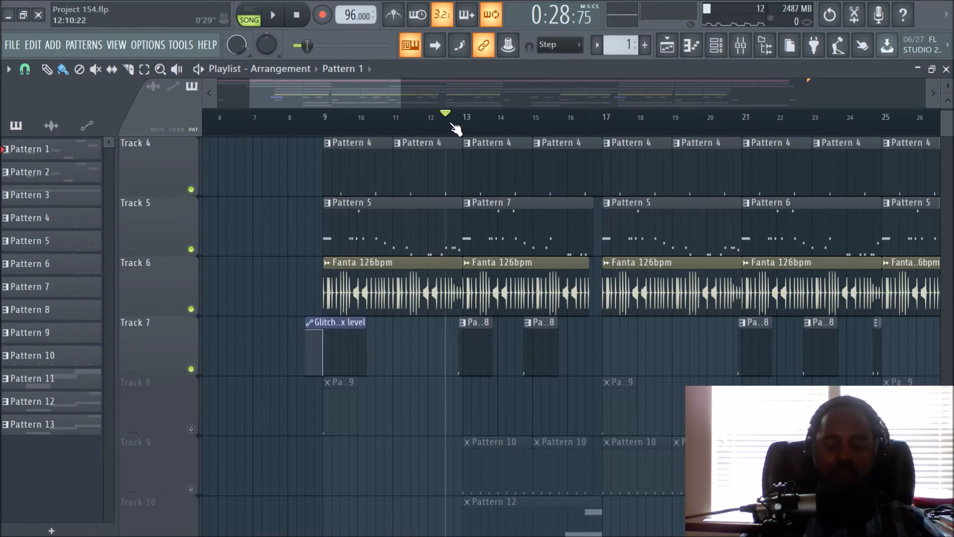
pyautogui.press('space')
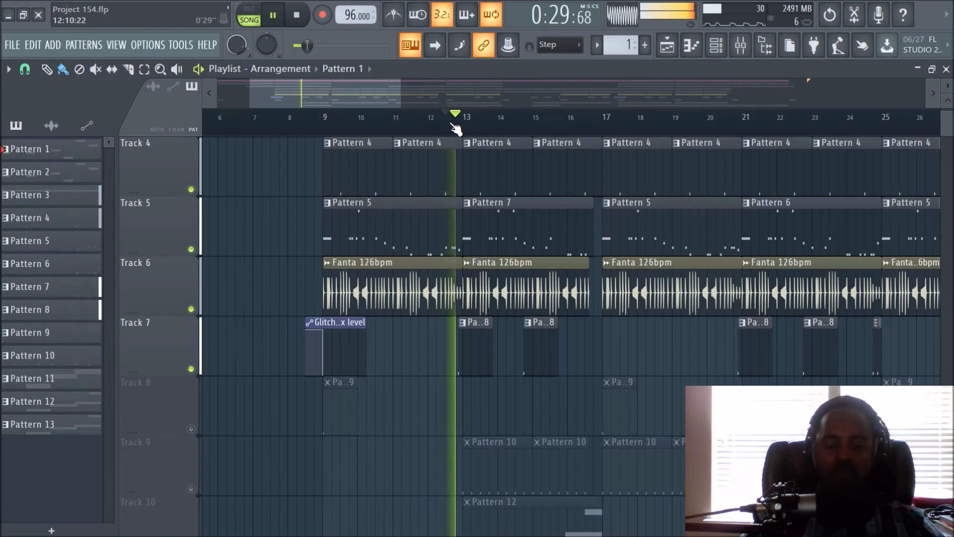
pyautogui.press('space')
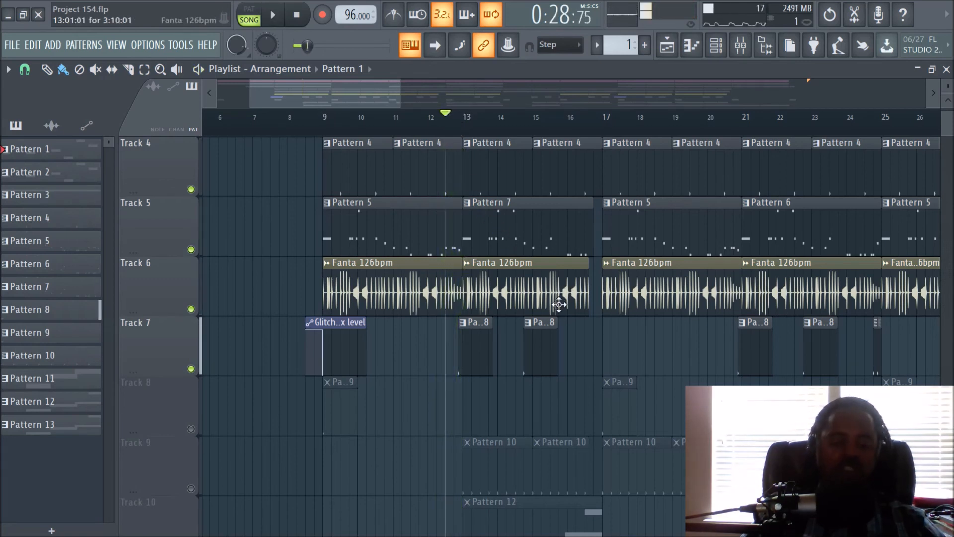
# - Unmute Track 8 and play the arrangement from bar 9, unmuting Track 9 during playback to audition Pattern 10 as well
pyautogui.click(191, 428)
pyautogui.click(326, 129)
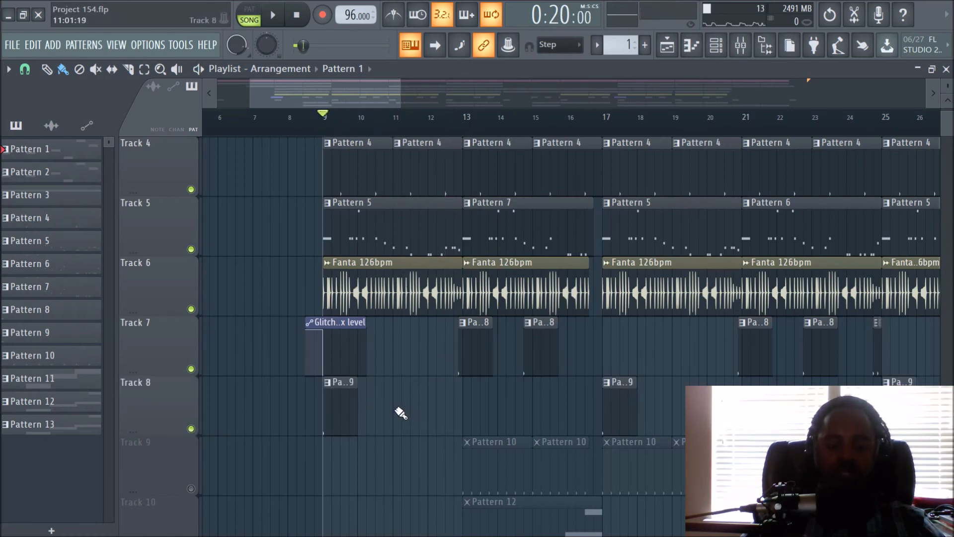
pyautogui.press('space')
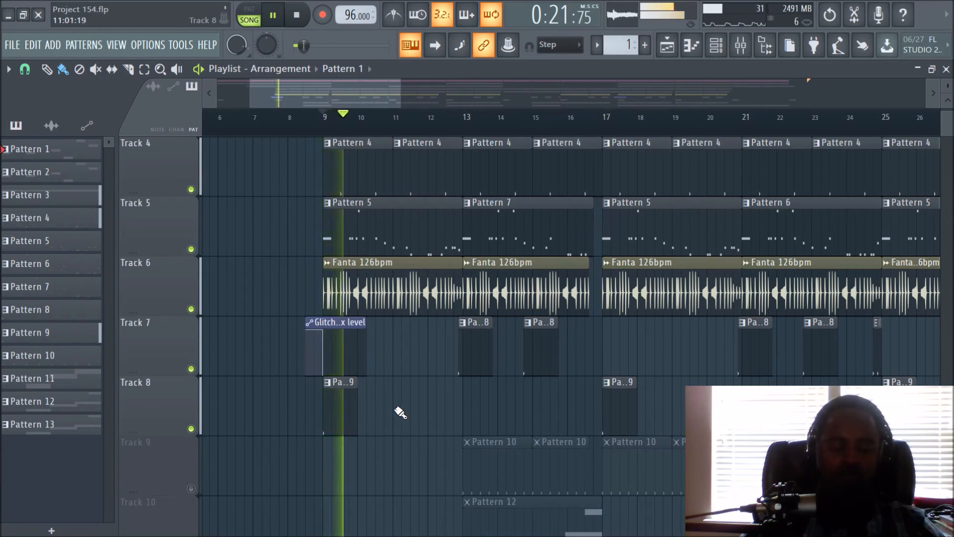
pyautogui.click(191, 489)
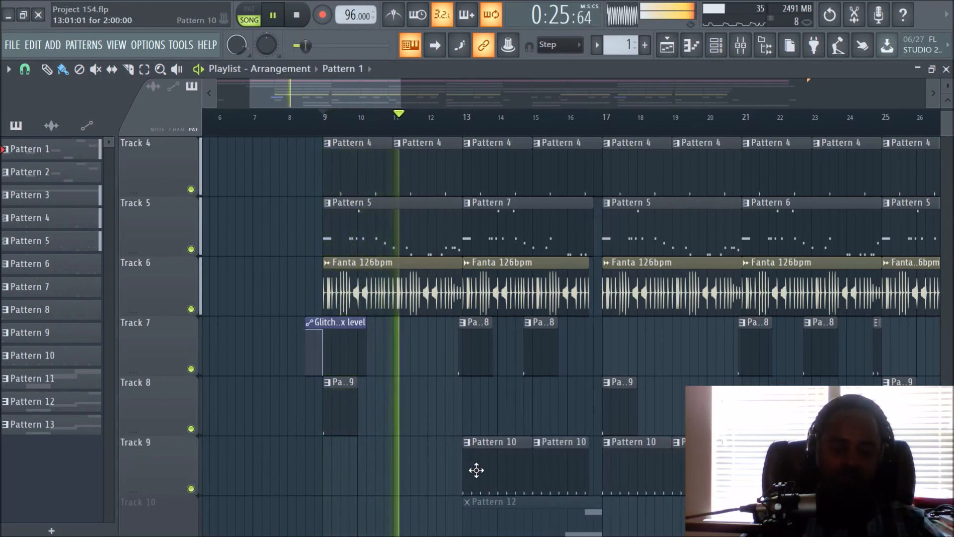
pyautogui.scroll(-2, 507, 436)
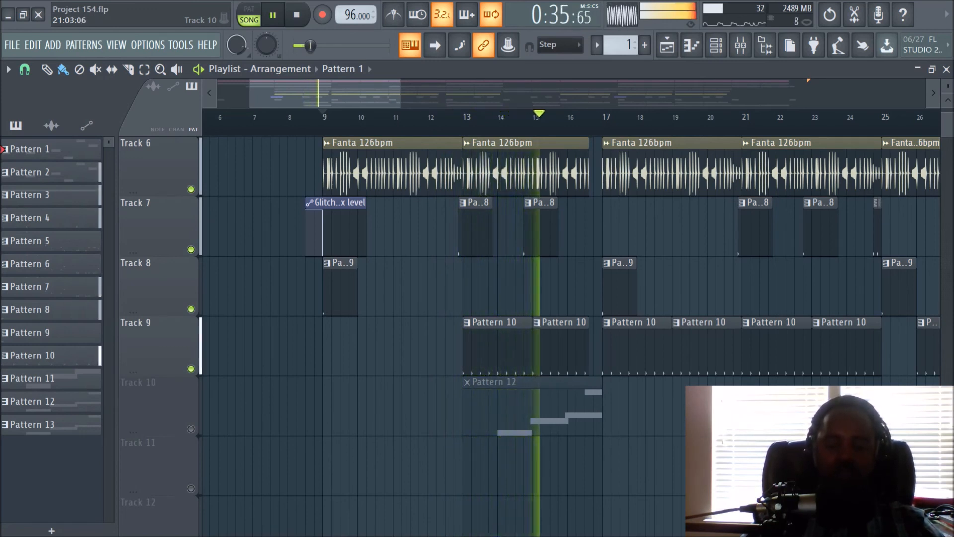
pyautogui.press('space')
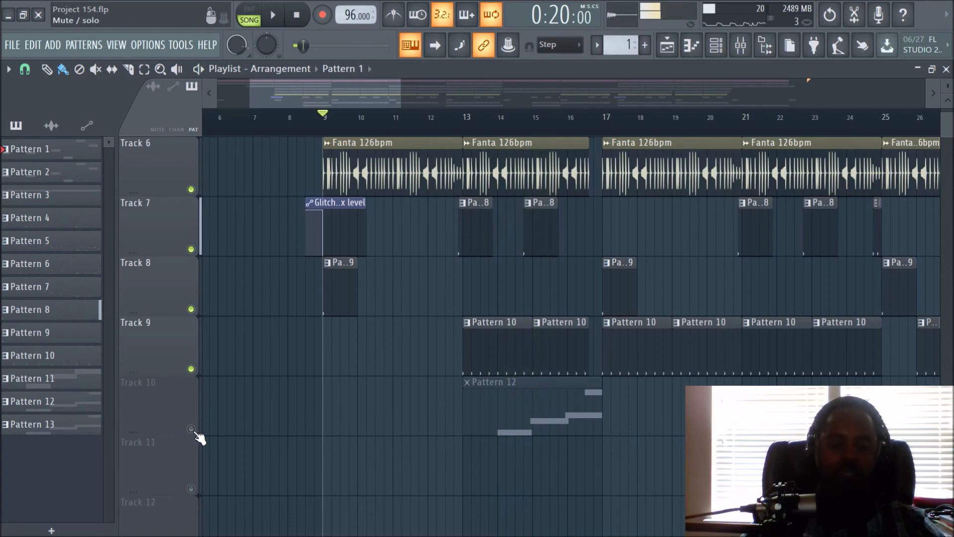
# - Unmute Track 10 and start playback at bar 13 to audition its Pattern 12 clip with the other tracks
pyautogui.click(191, 429)
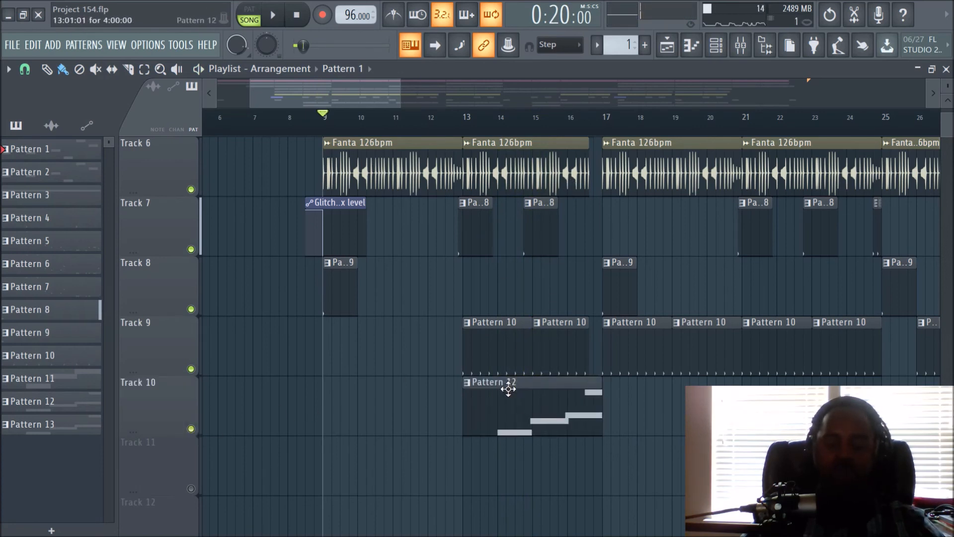
pyautogui.click(472, 124)
pyautogui.press('space')
# - Examine the whole arrangement across all tracks up to about bar 61 while the song plays
pyautogui.scroll(-5, 665, 121)
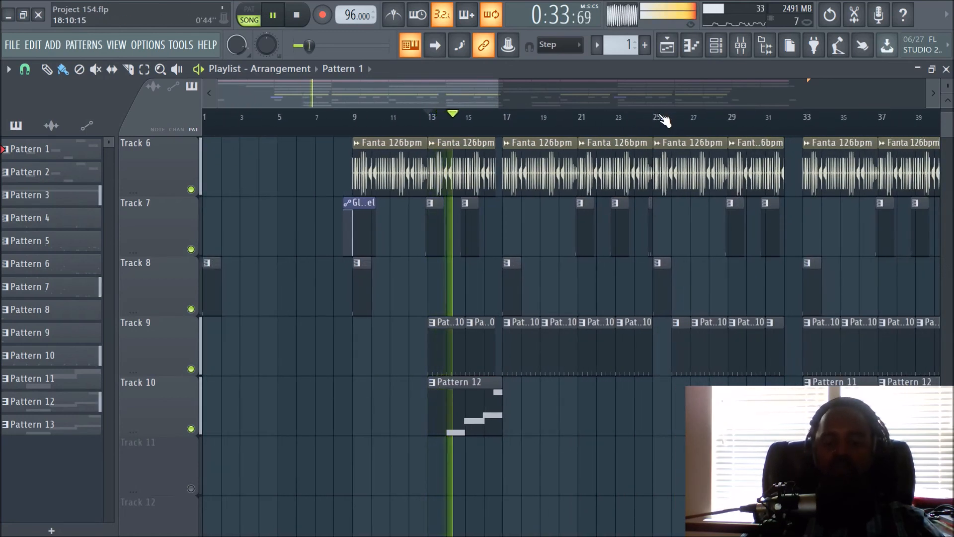
pyautogui.scroll(-1, 647, 143)
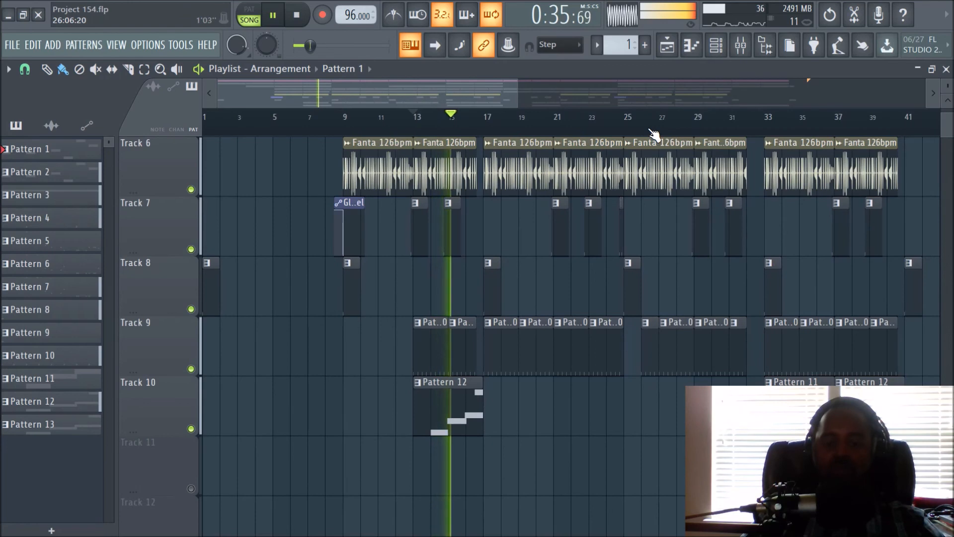
pyautogui.scroll(4, 654, 253)
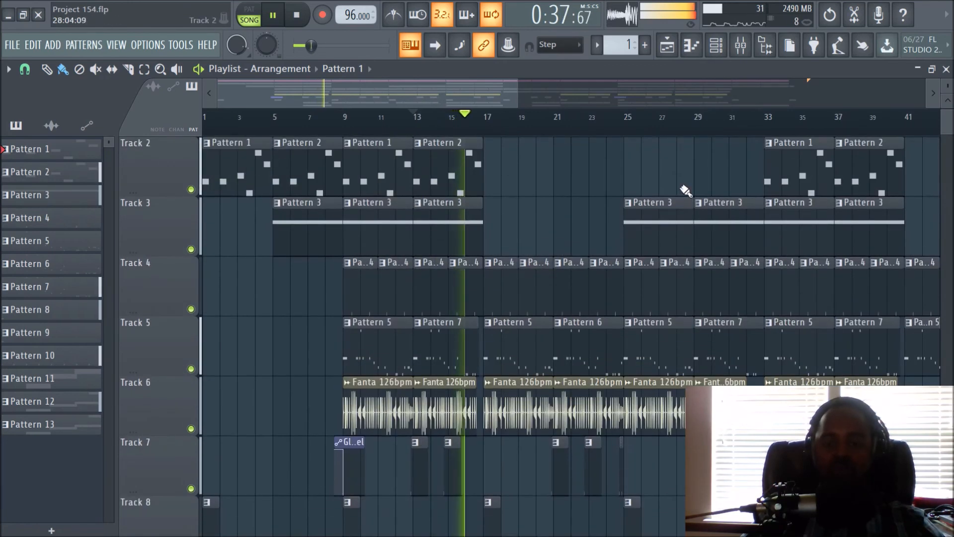
pyautogui.scroll(1, 681, 188)
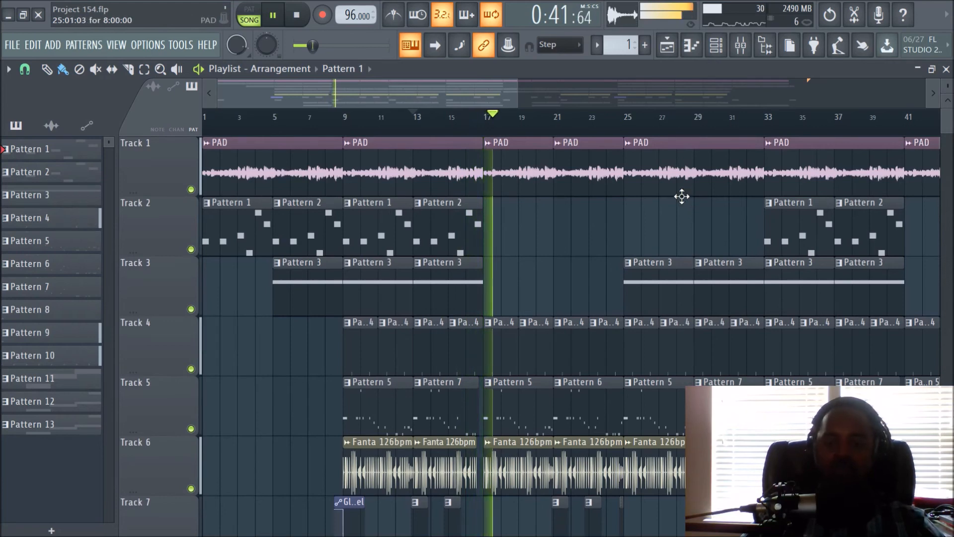
pyautogui.scroll(-1, 693, 132)
pyautogui.scroll(-1, 693, 131)
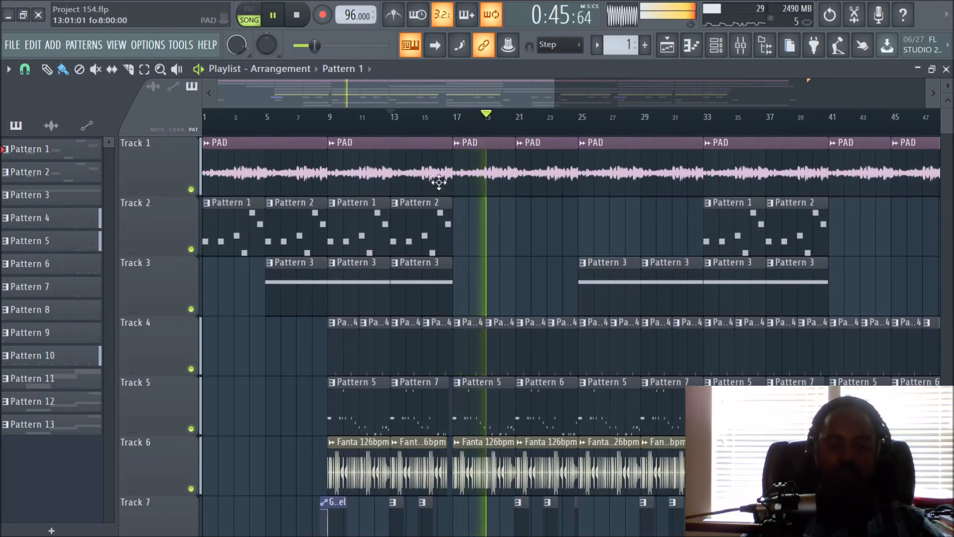
pyautogui.scroll(-2, 368, 283)
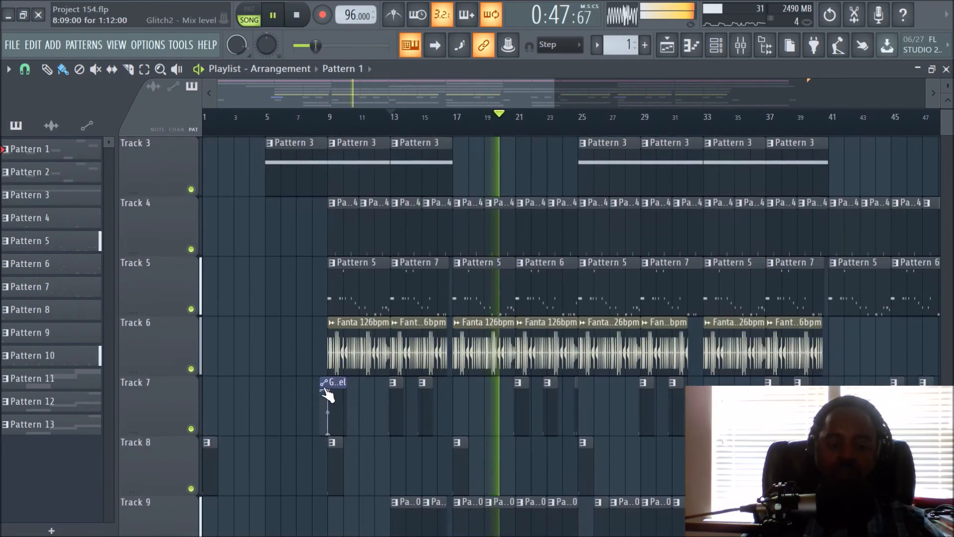
pyautogui.scroll(-3, 835, 328)
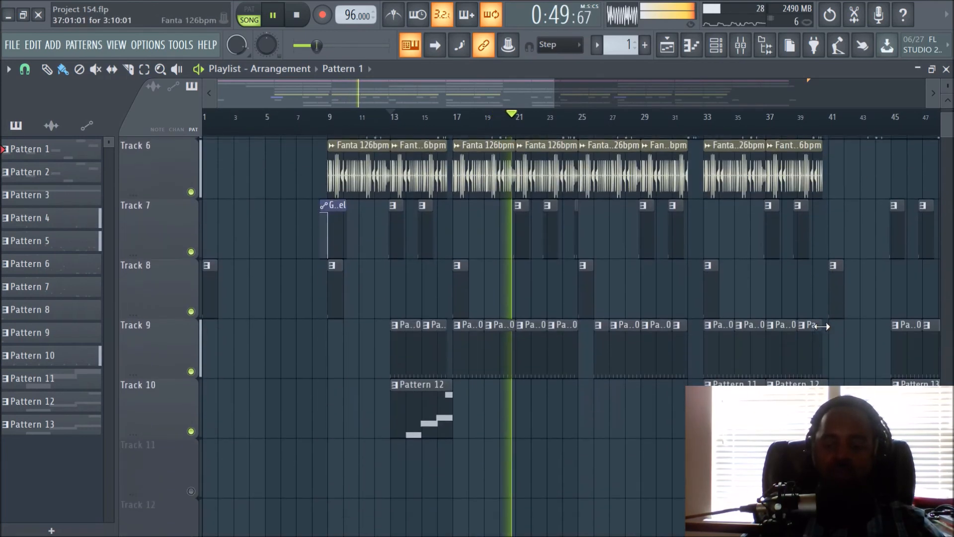
pyautogui.moveTo(473, 87); pyautogui.dragTo(577, 91)
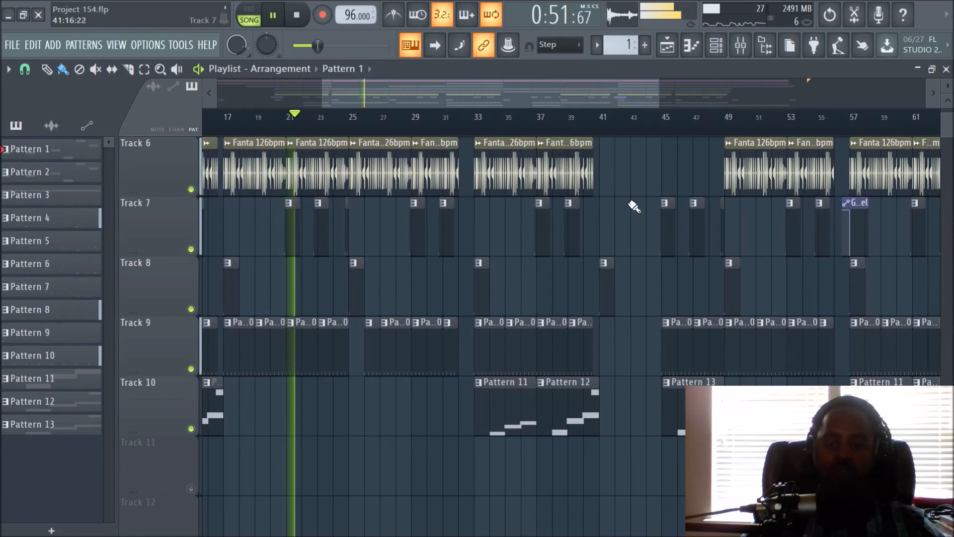
pyautogui.scroll(4, 656, 194)
pyautogui.scroll(-2, 654, 186)
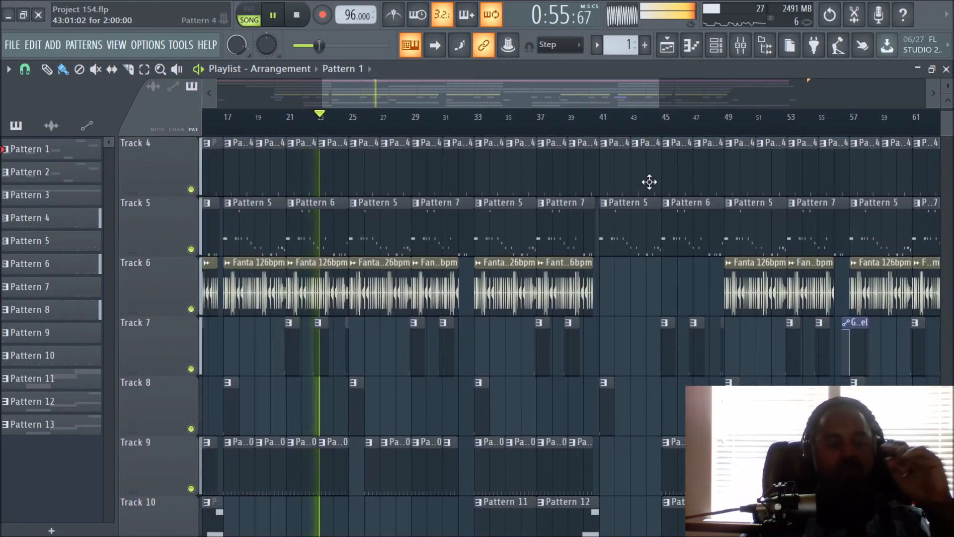
pyautogui.scroll(3, 415, 273)
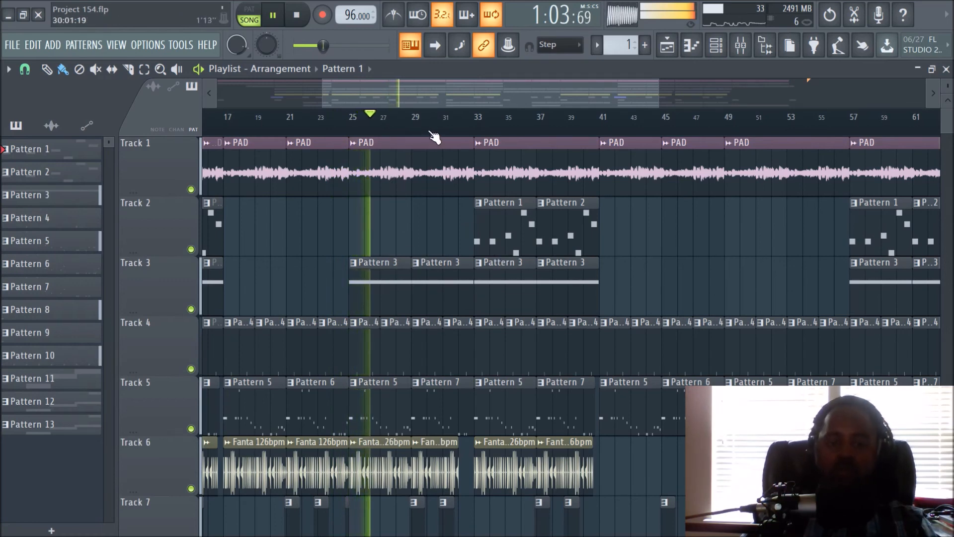
# - Follow the playing arrangement across Tracks 1 to 10 up to about bar 40, and stop playback
pyautogui.scroll(-1, 445, 124)
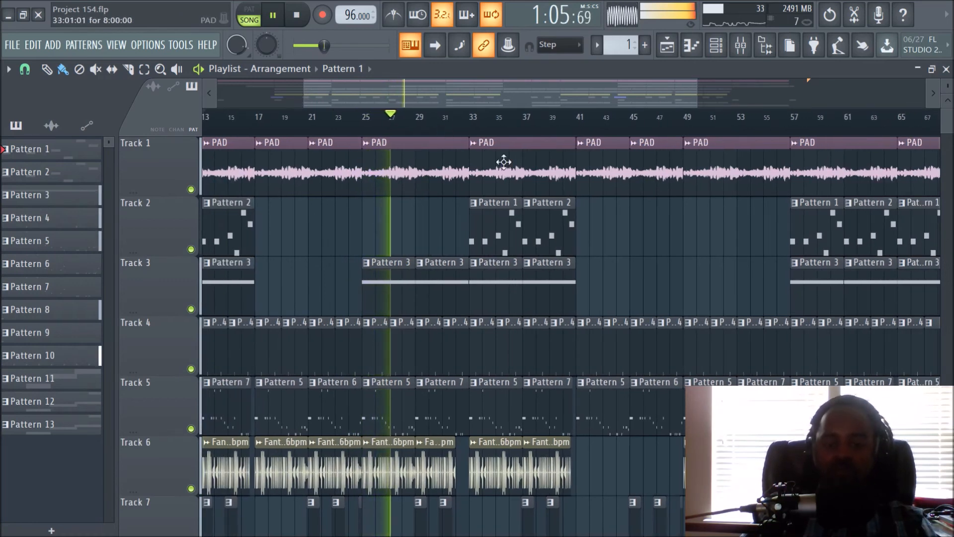
pyautogui.scroll(-2, 681, 243)
pyautogui.scroll(-3, 680, 237)
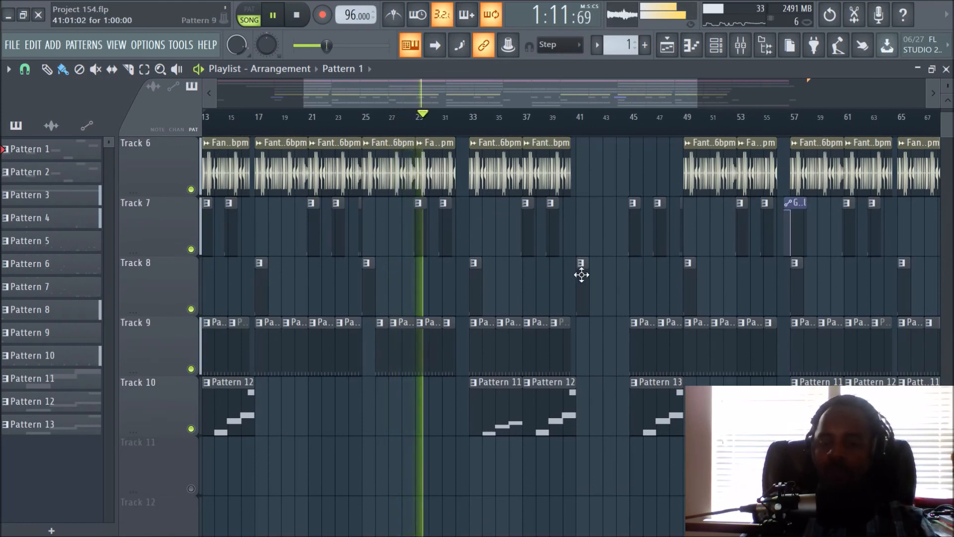
pyautogui.scroll(3, 628, 236)
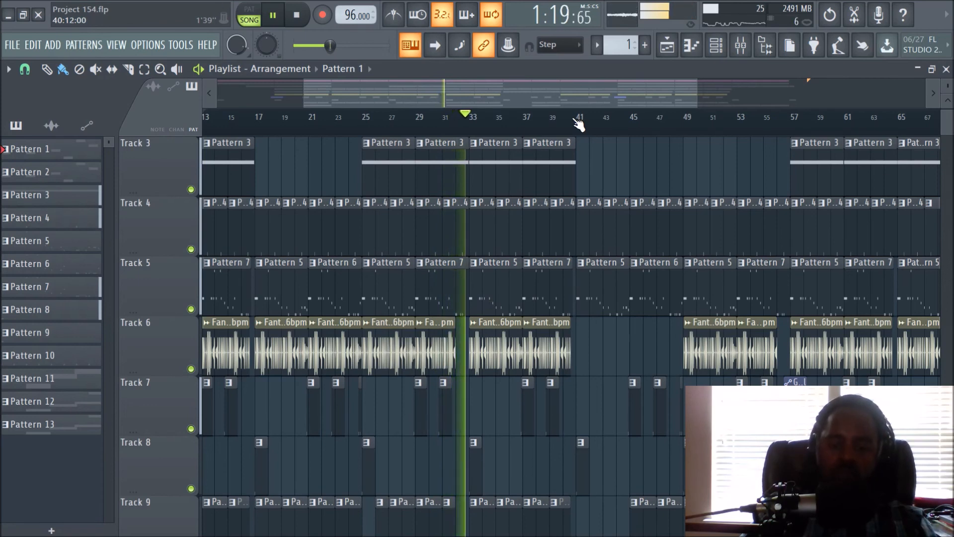
pyautogui.scroll(3, 579, 129)
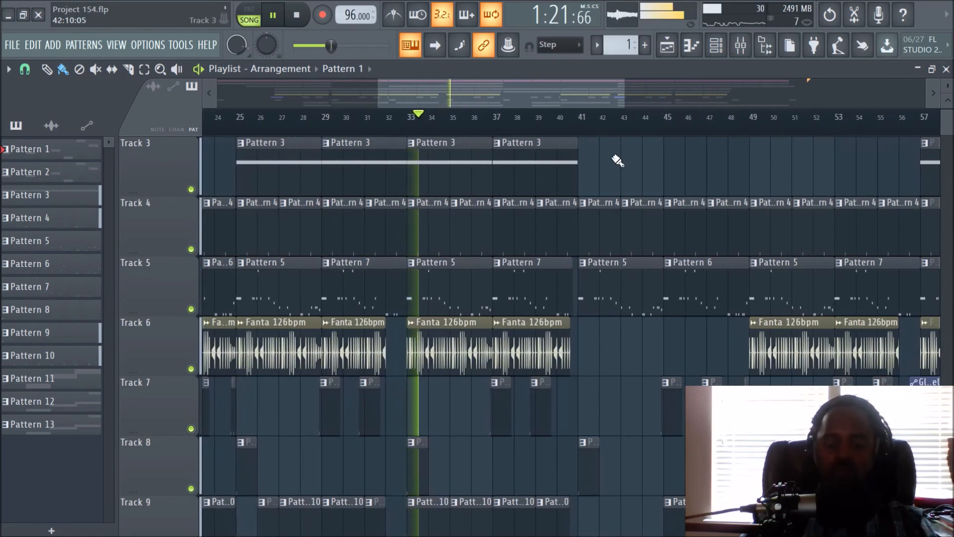
pyautogui.scroll(-3, 626, 169)
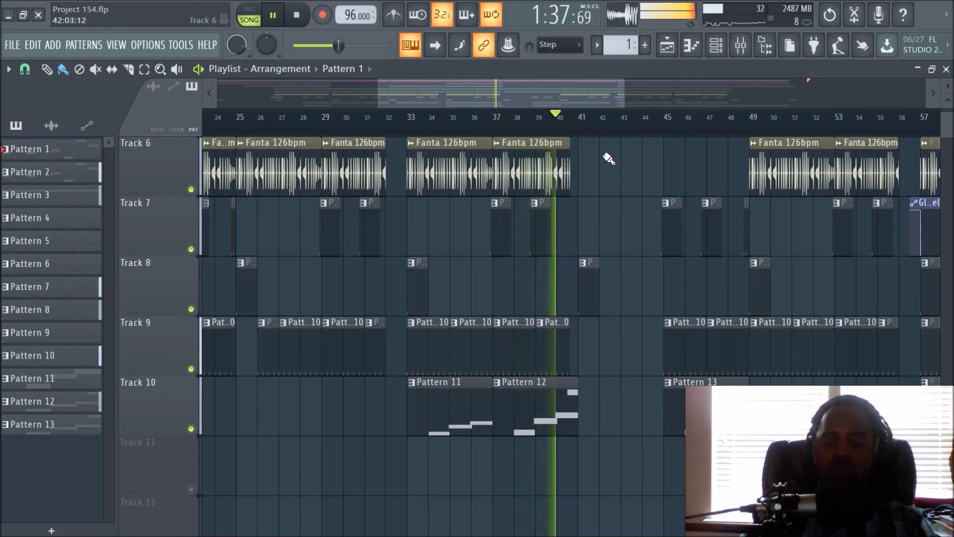
pyautogui.click(304, 18)
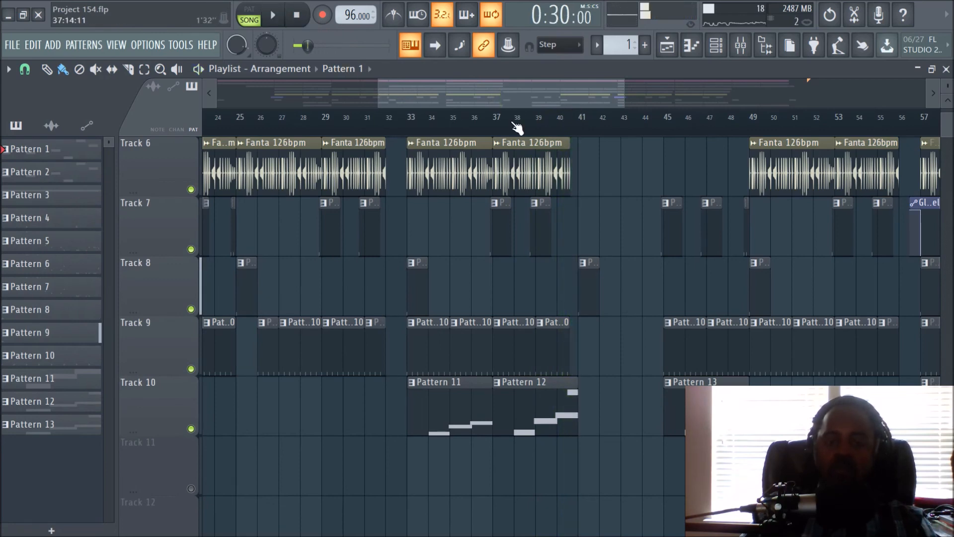
# - Show the Master track's effects in the mixer, inspect the Glitch2 Tape Stop settings, and close the plugin
pyautogui.scroll(-2, 516, 128)
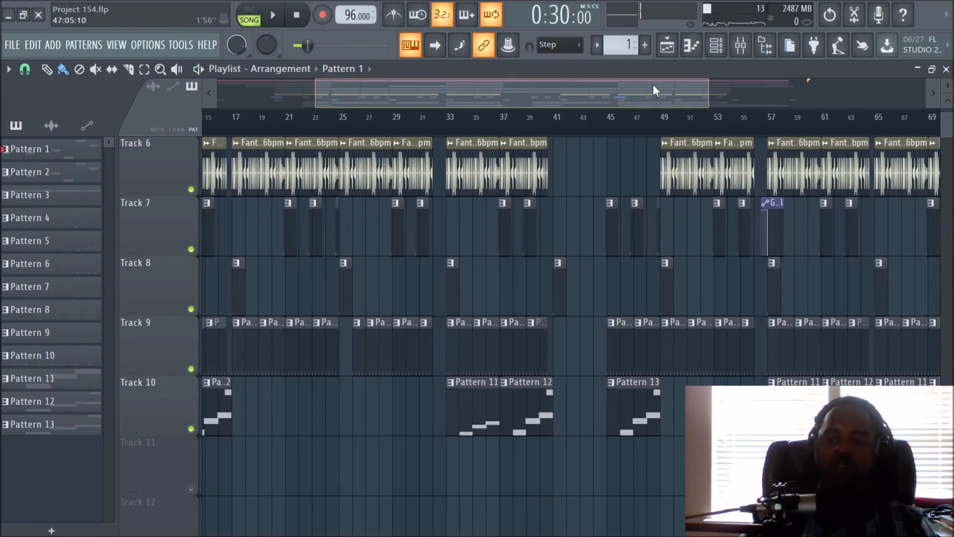
pyautogui.scroll(4, 653, 86)
pyautogui.click(740, 46)
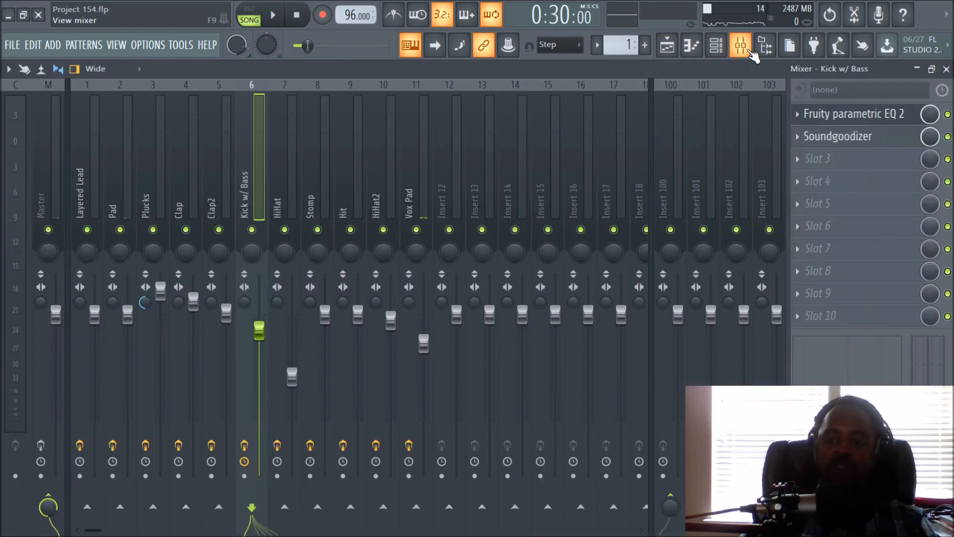
pyautogui.click(58, 175)
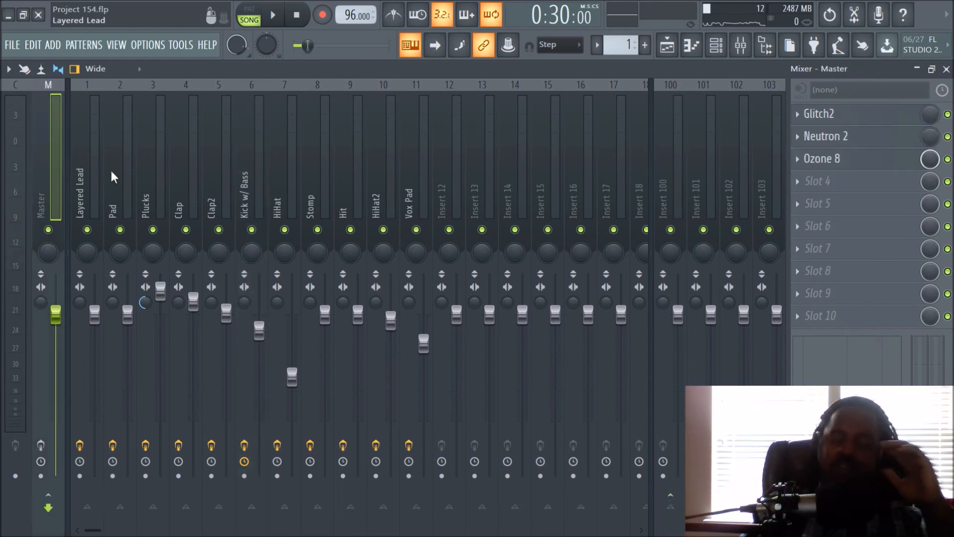
pyautogui.click(800, 118)
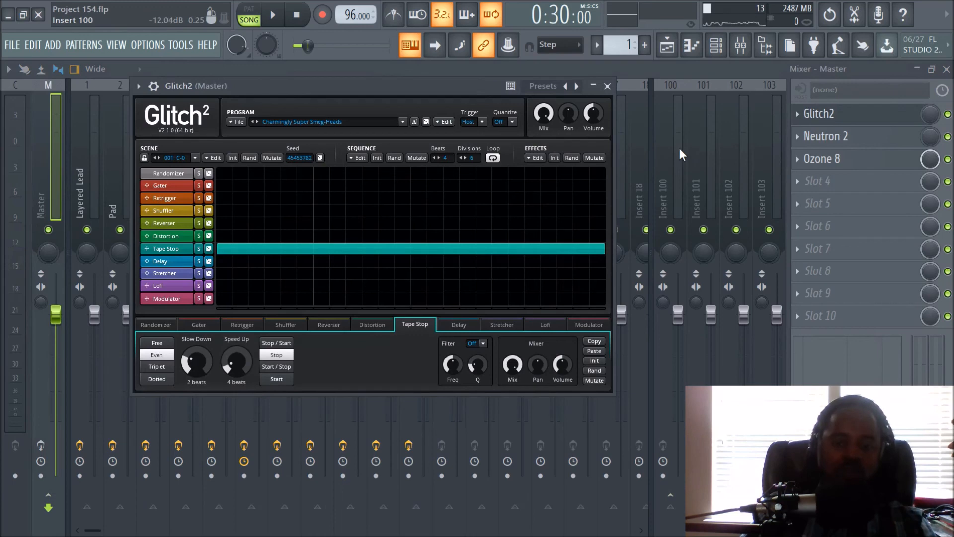
pyautogui.click(607, 86)
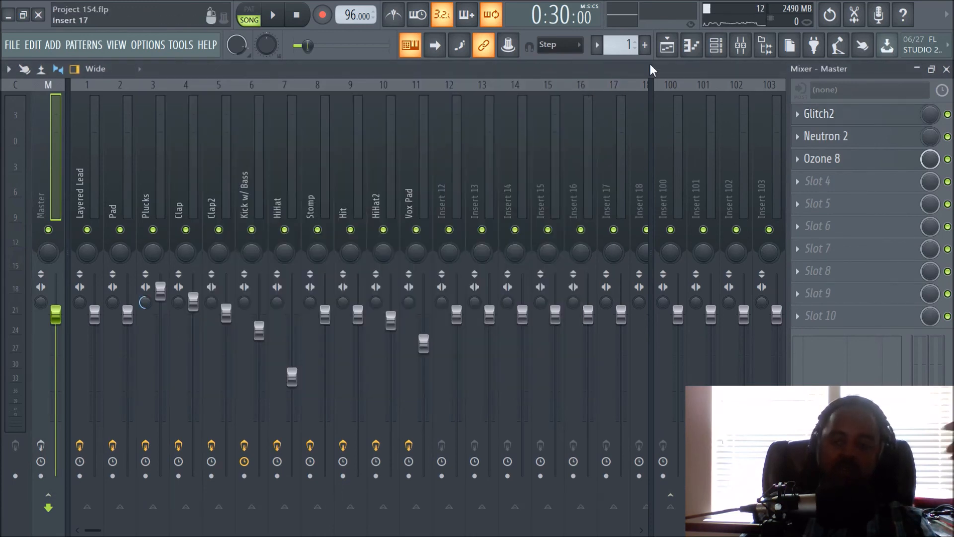
# - Return to the playlist and examine the overall song structure across Tracks 2 to 10, from bar 1 to about bar 77
pyautogui.click(673, 49)
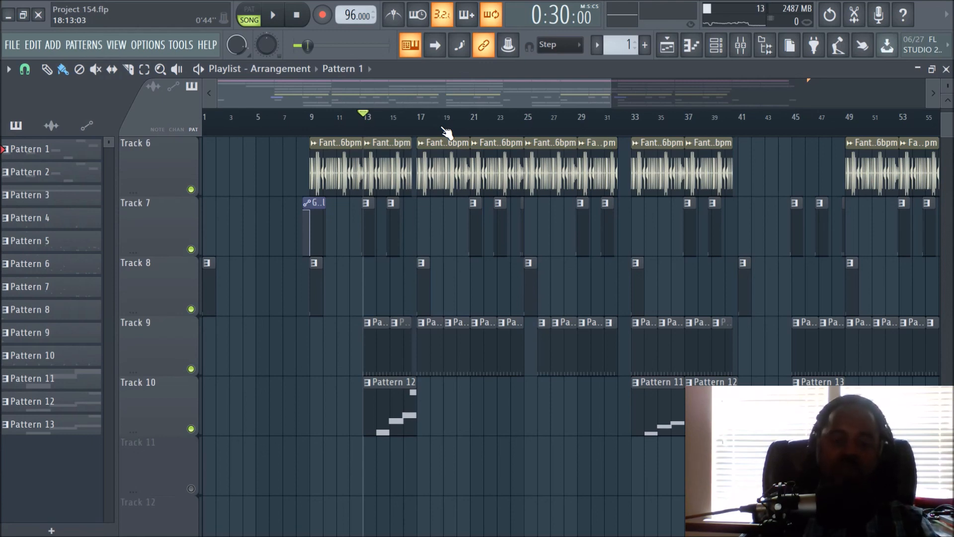
pyautogui.scroll(4, 535, 242)
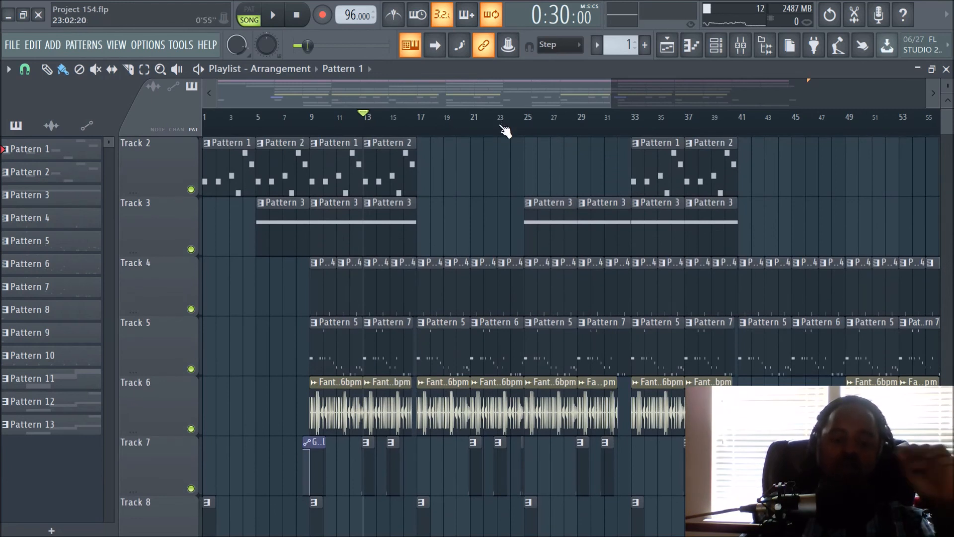
pyautogui.scroll(-2, 504, 130)
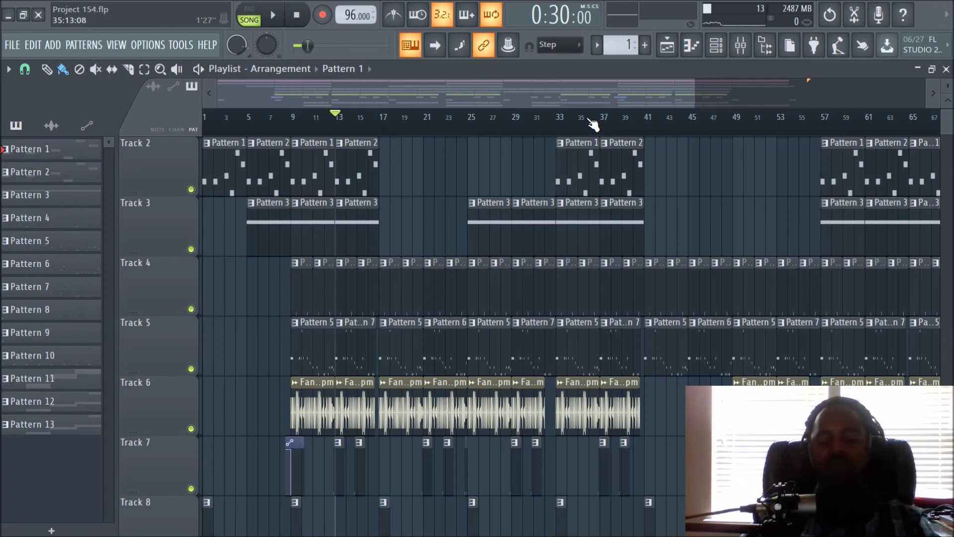
pyautogui.scroll(-2, 592, 125)
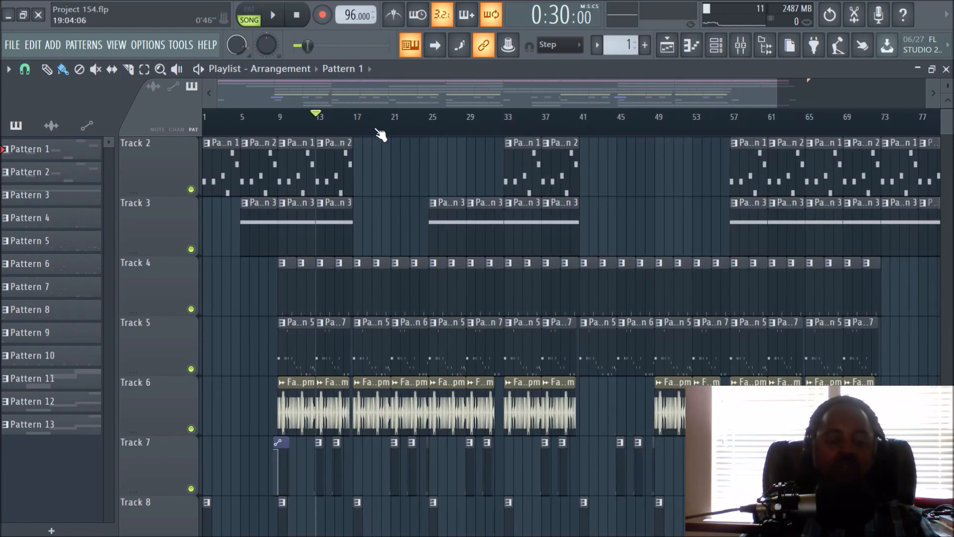
pyautogui.scroll(1, 400, 159)
pyautogui.scroll(-4, 402, 199)
pyautogui.scroll(4, 403, 222)
pyautogui.scroll(-3, 411, 216)
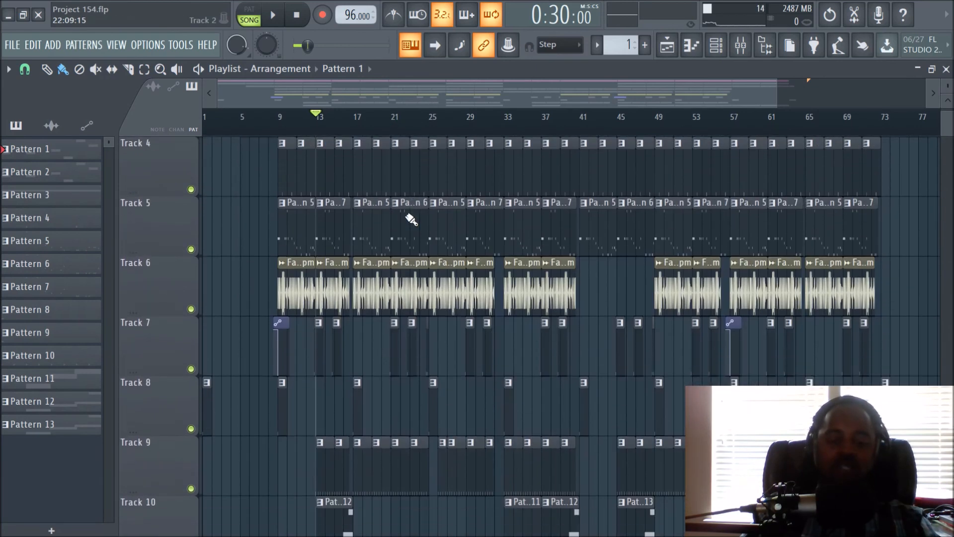
pyautogui.scroll(2, 446, 128)
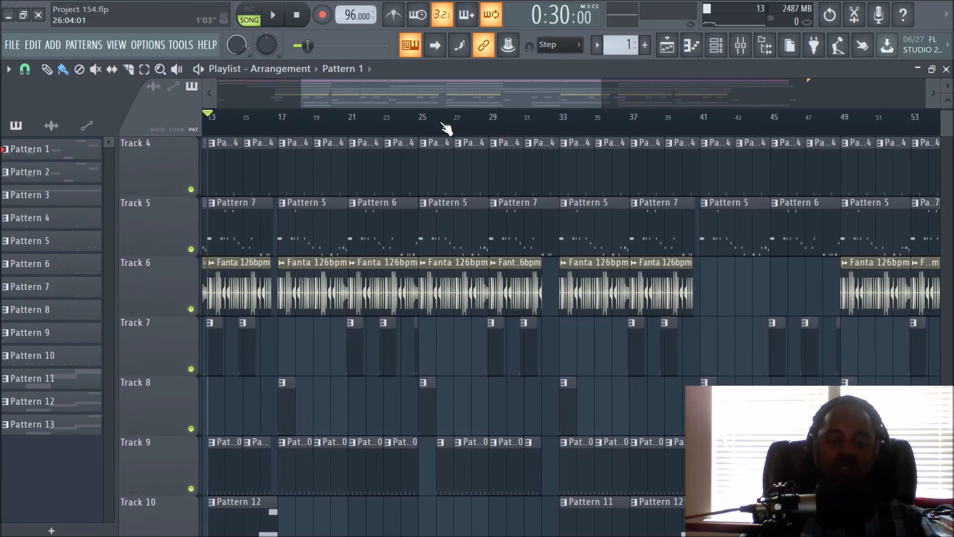
pyautogui.moveTo(437, 100); pyautogui.dragTo(397, 88)
pyautogui.scroll(3, 416, 241)
pyautogui.scroll(-3, 416, 243)
pyautogui.scroll(2, 416, 243)
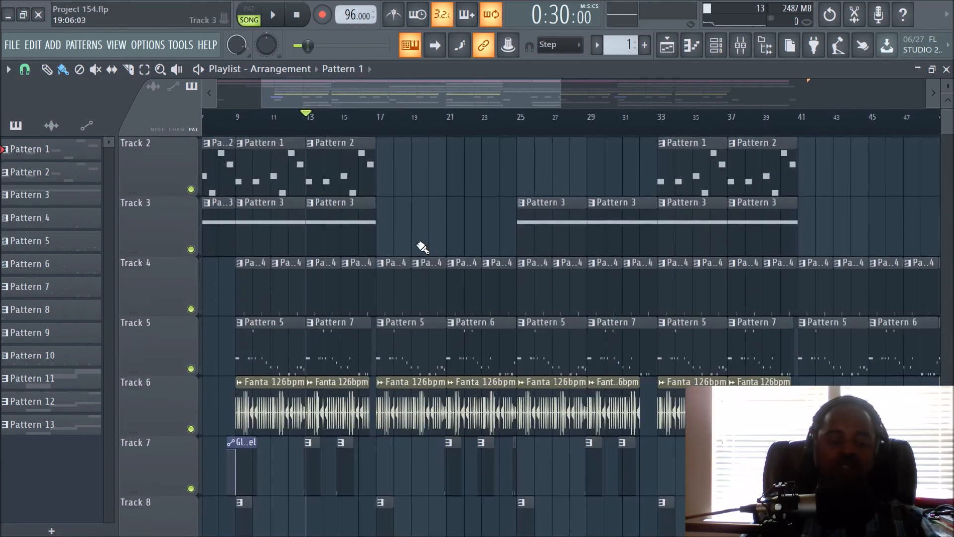